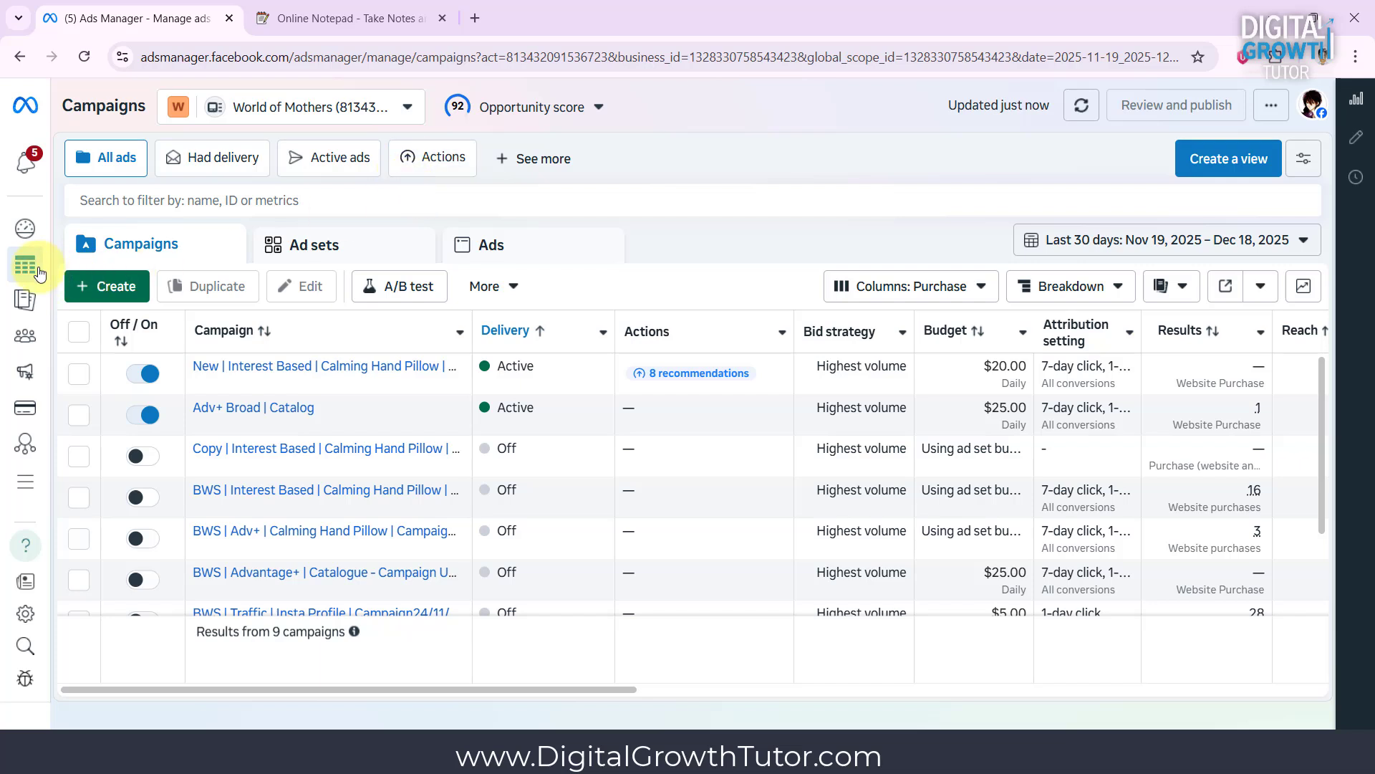
Start a new custom audience in Audiences with Website as its source
mouse_move(25, 265)
click(90, 347)
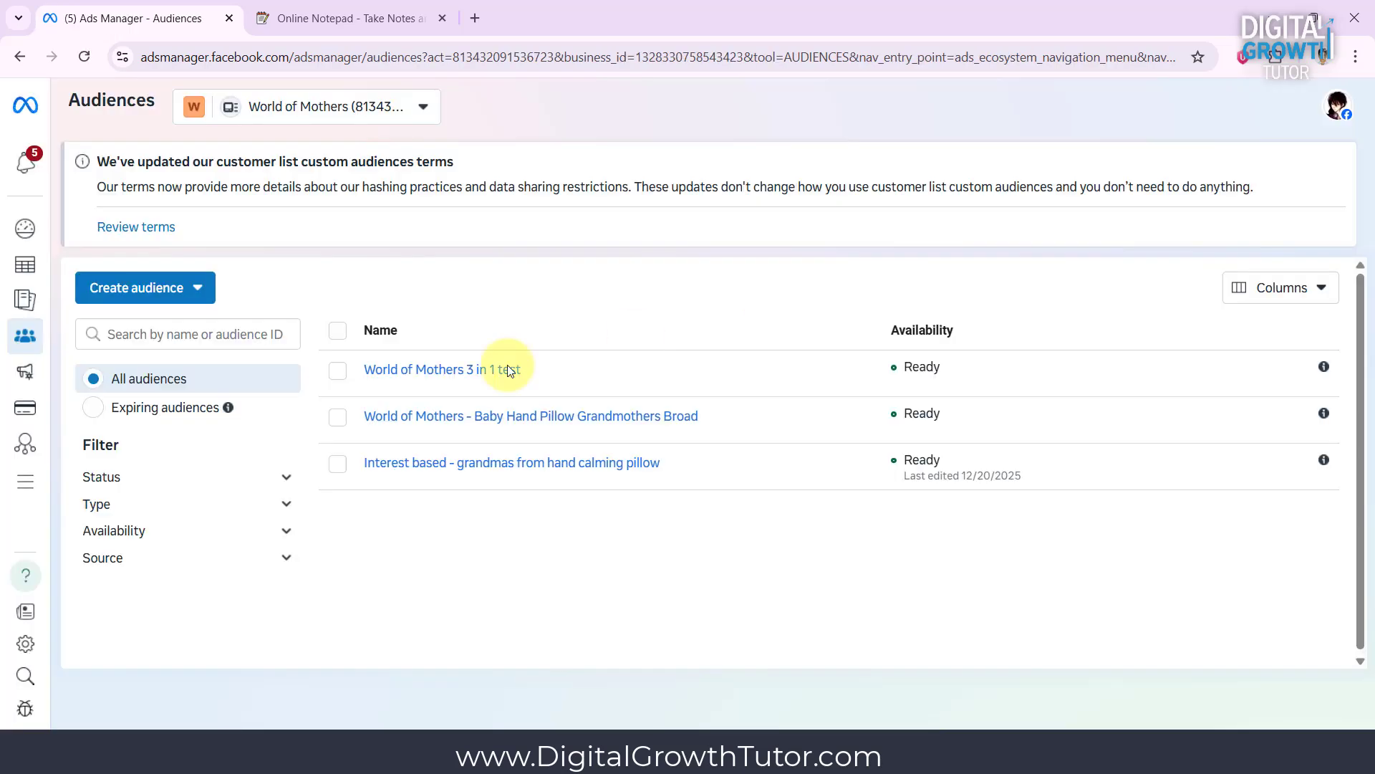
click(169, 290)
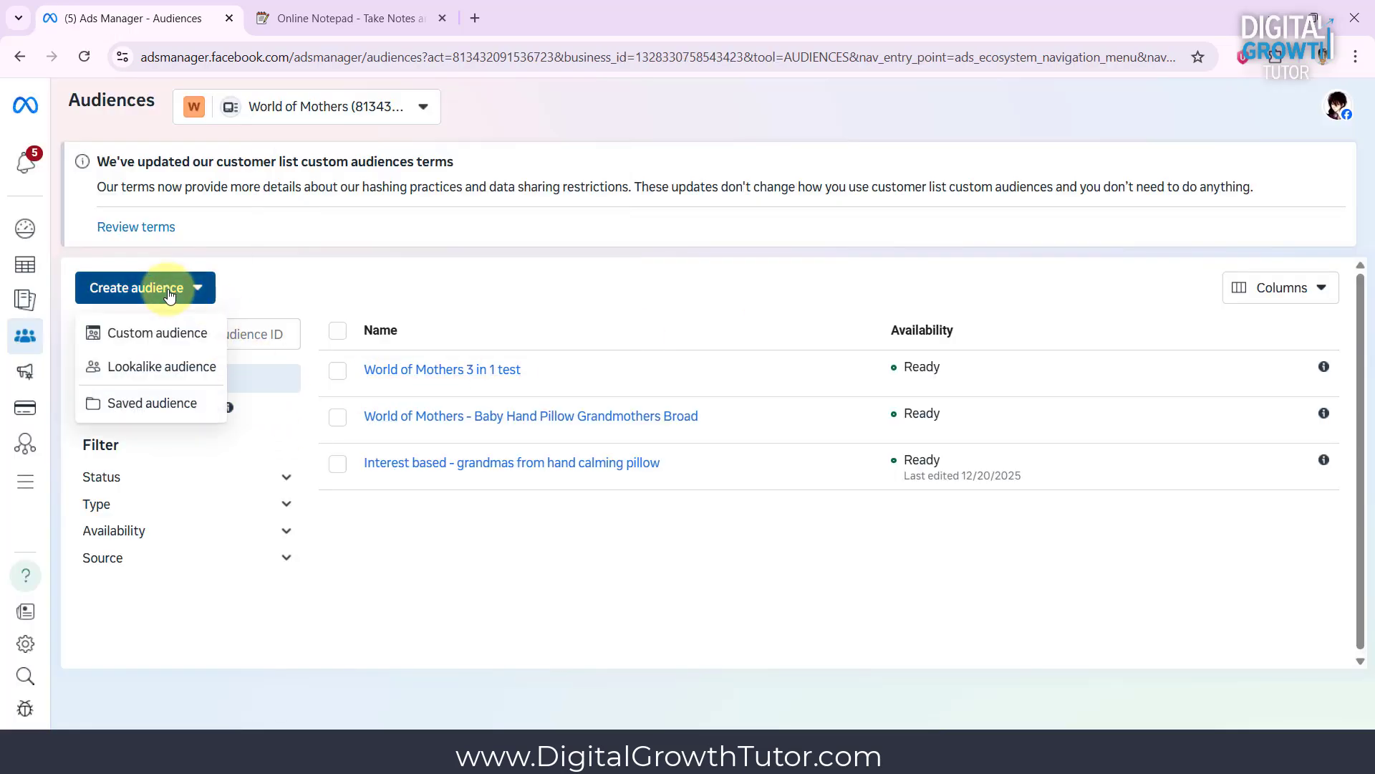
click(135, 332)
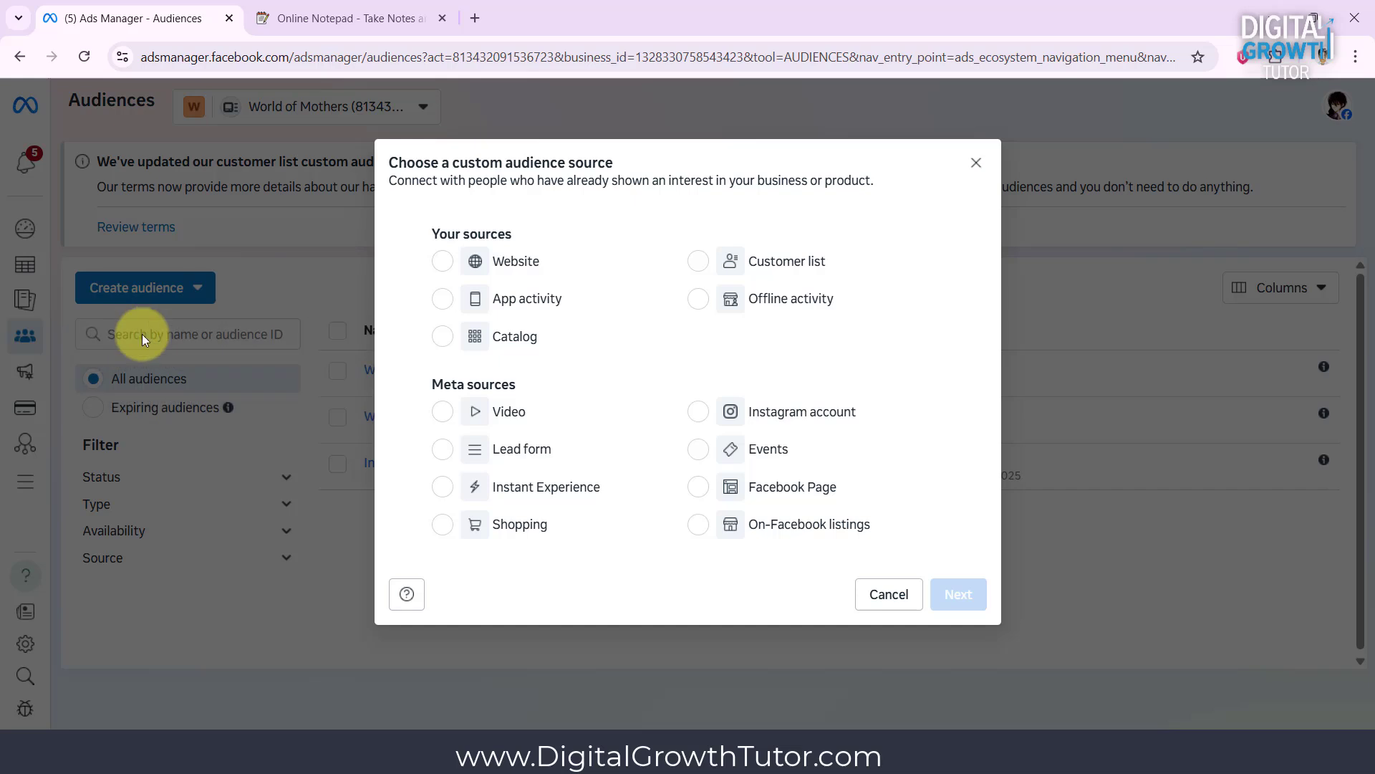
click(440, 265)
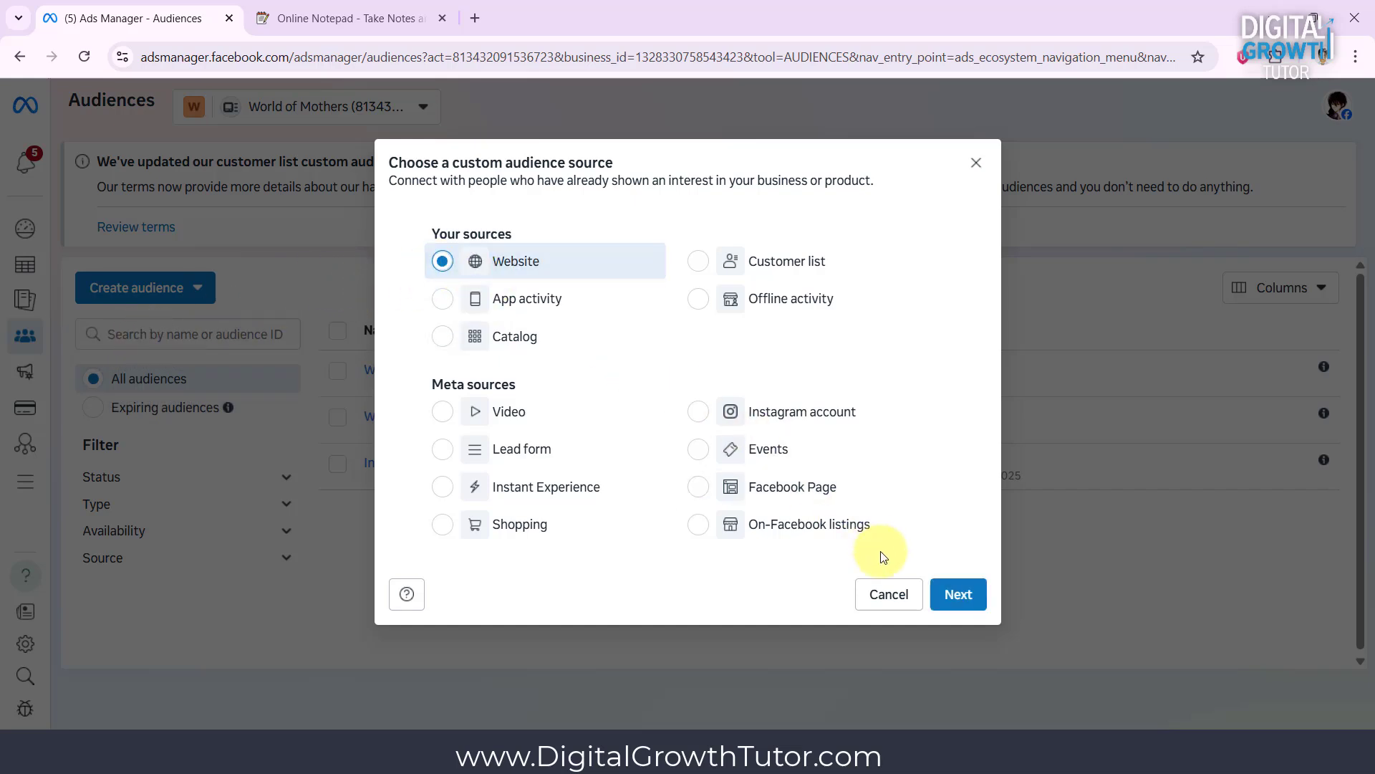
click(937, 589)
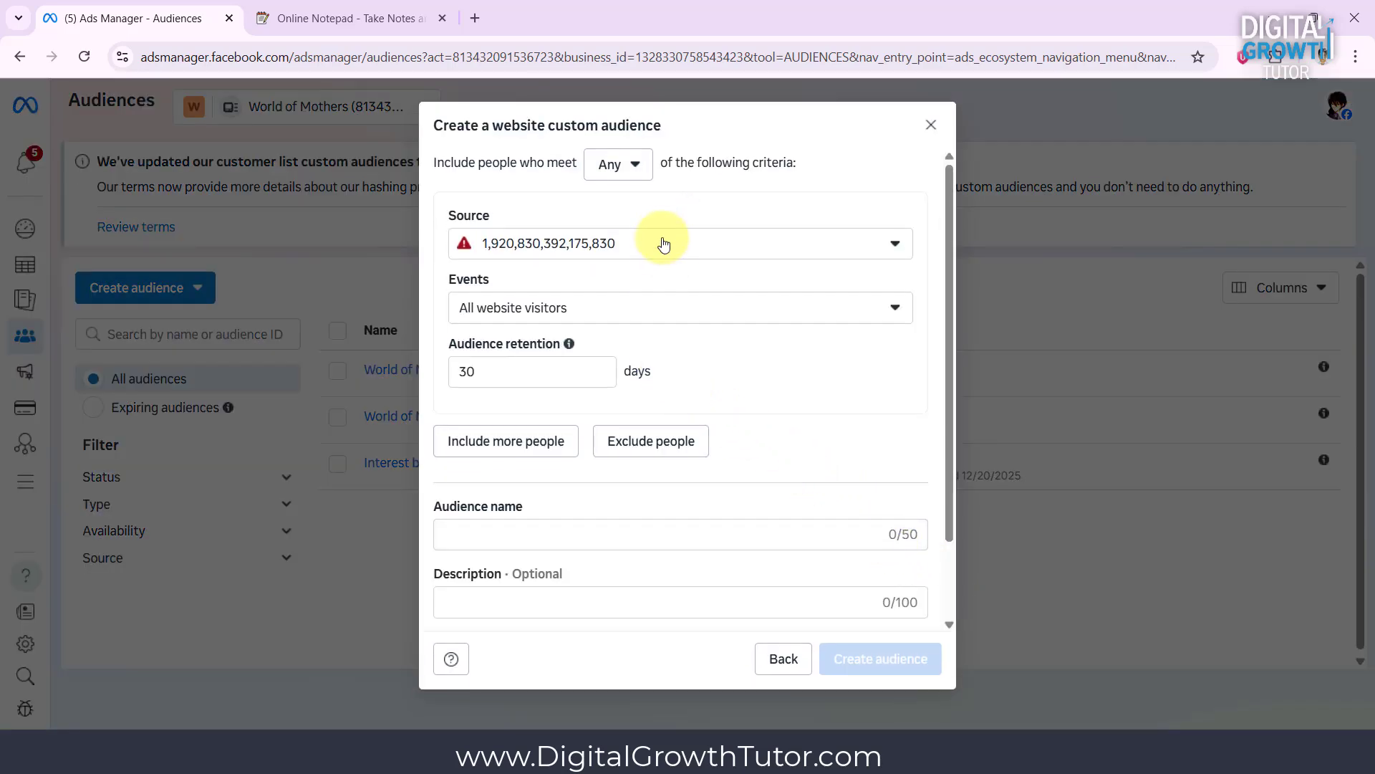
Set the included people's source to World of Mothers Pixel and the event to ViewContent
click(664, 241)
click(665, 338)
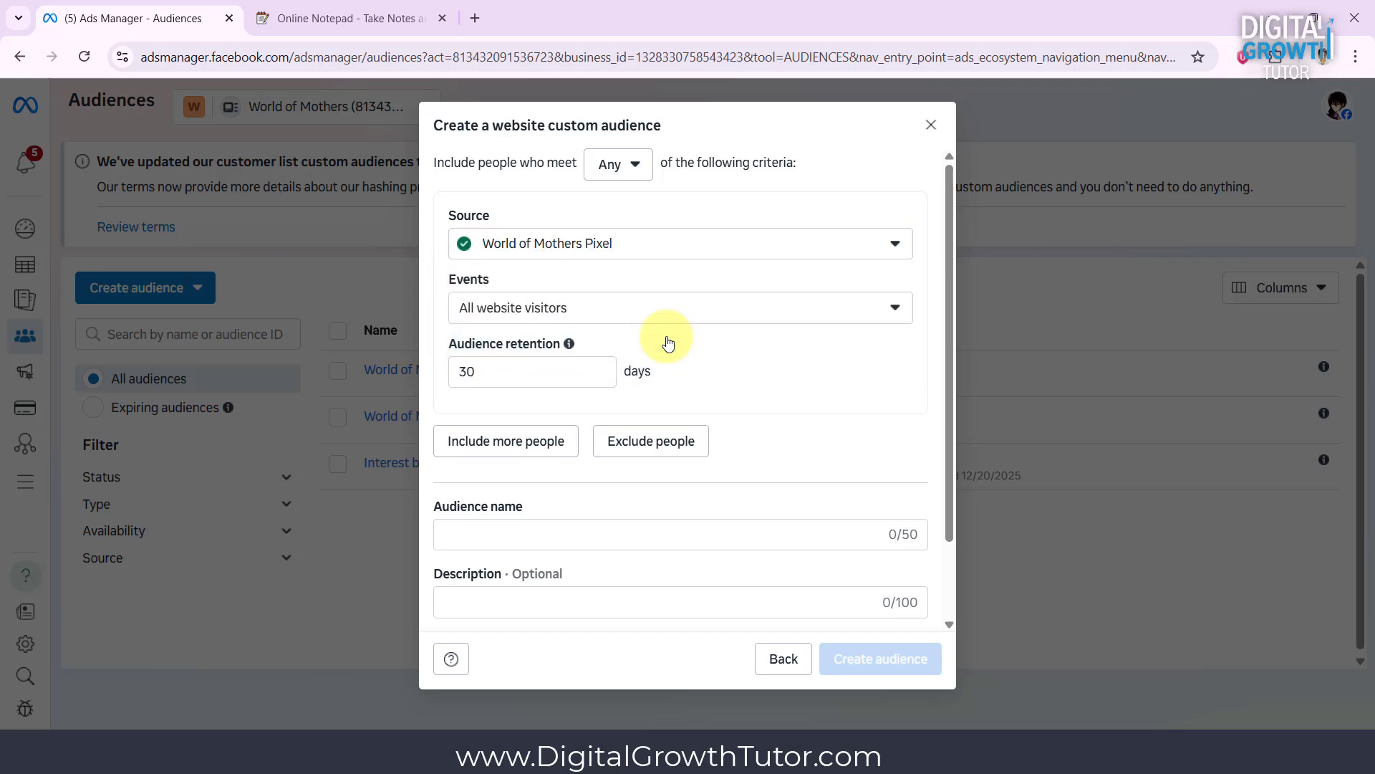
click(644, 307)
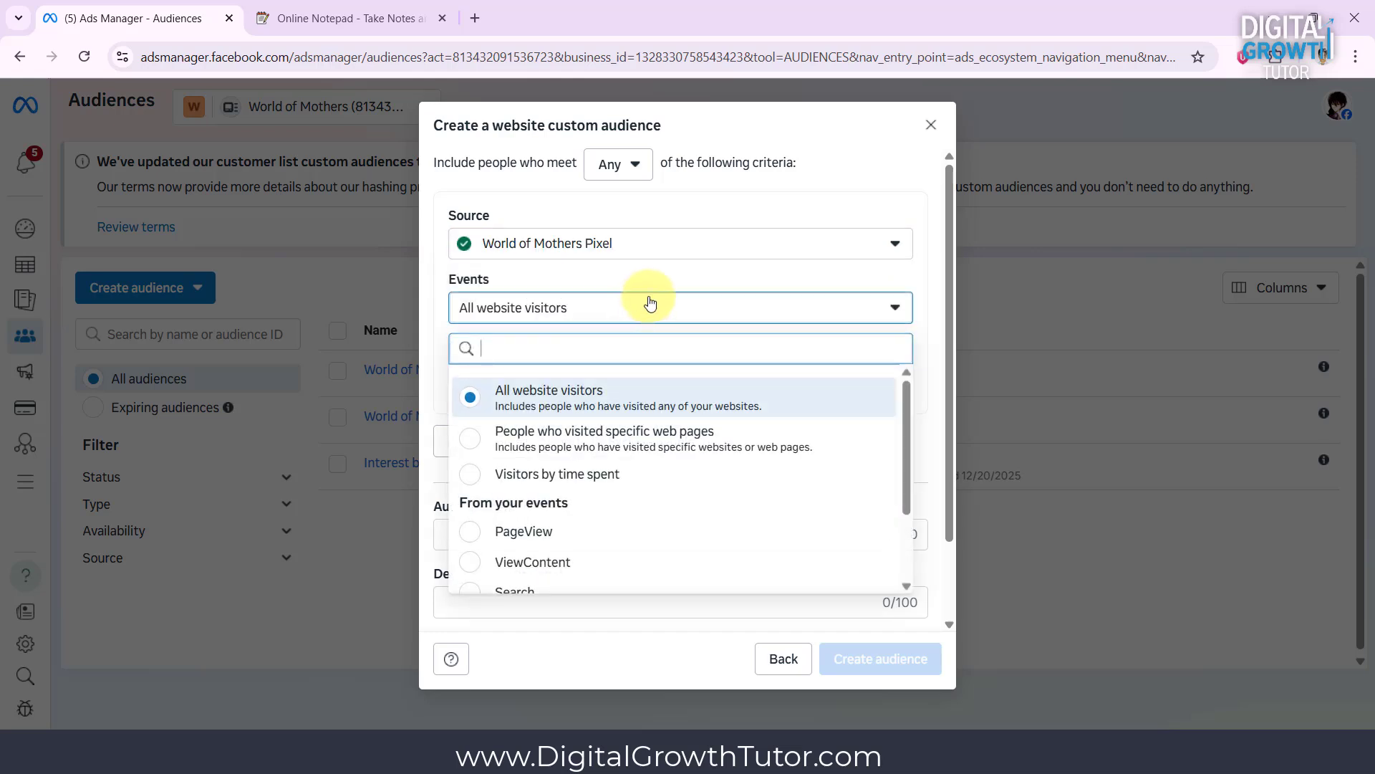
scroll(570, 474, down, 1)
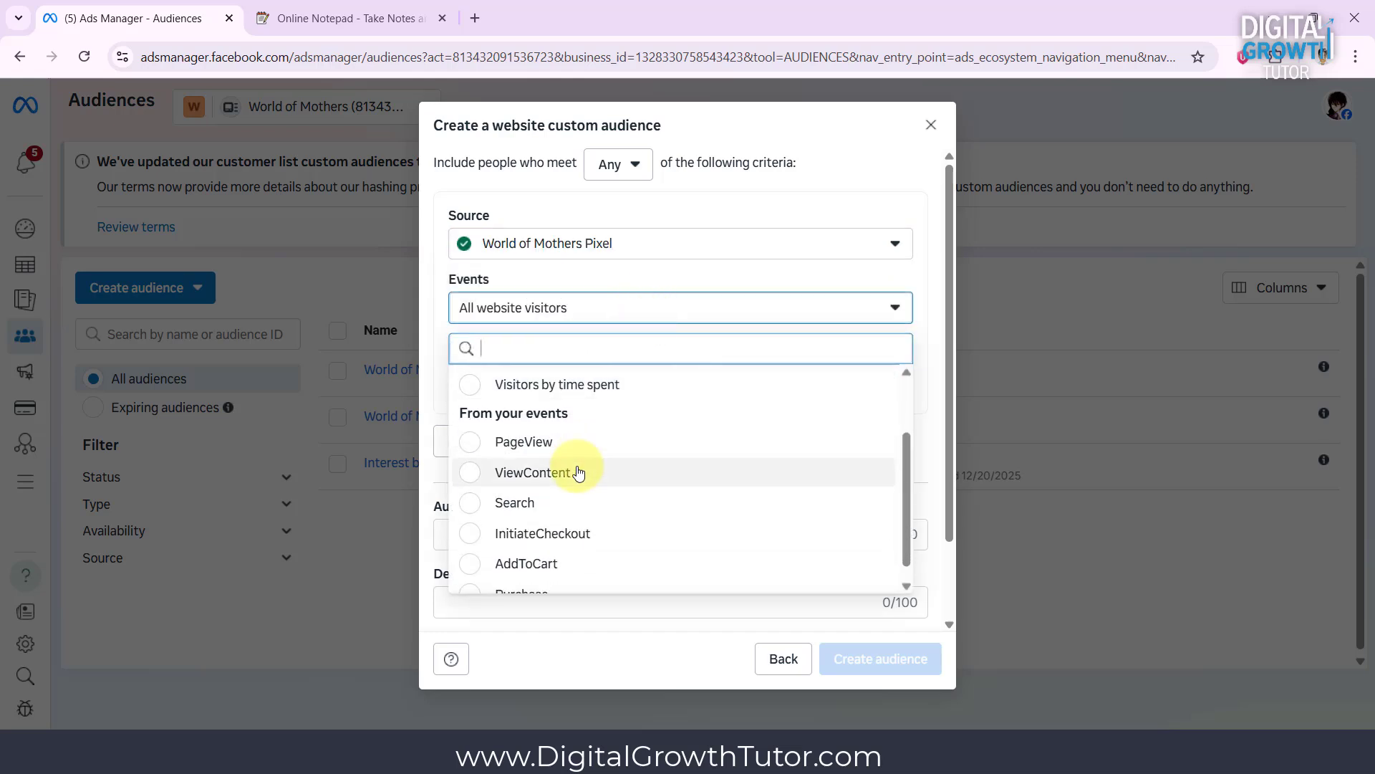
click(578, 473)
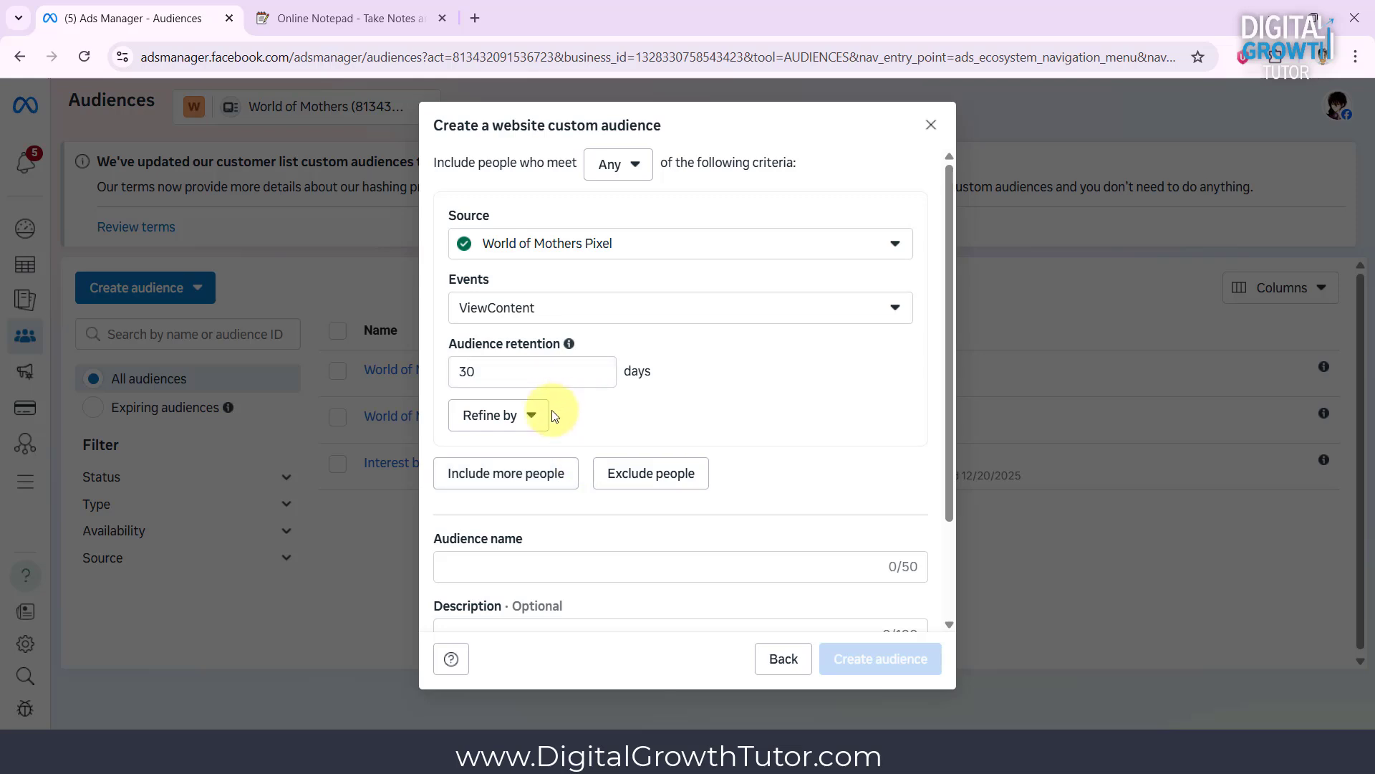
Add an exclusion group for people with the Purchase event
click(634, 473)
scroll(629, 479, down, 1)
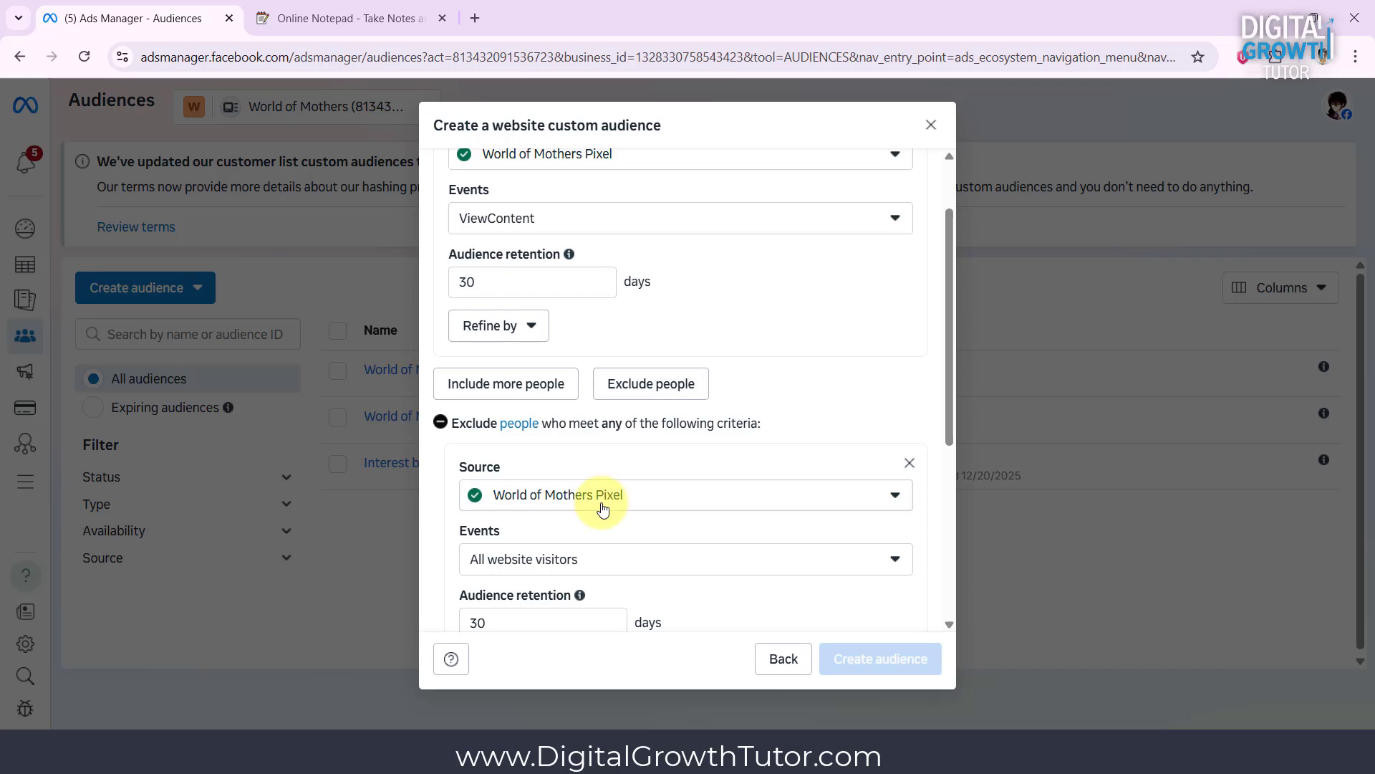
scroll(602, 507, down, 1)
click(590, 479)
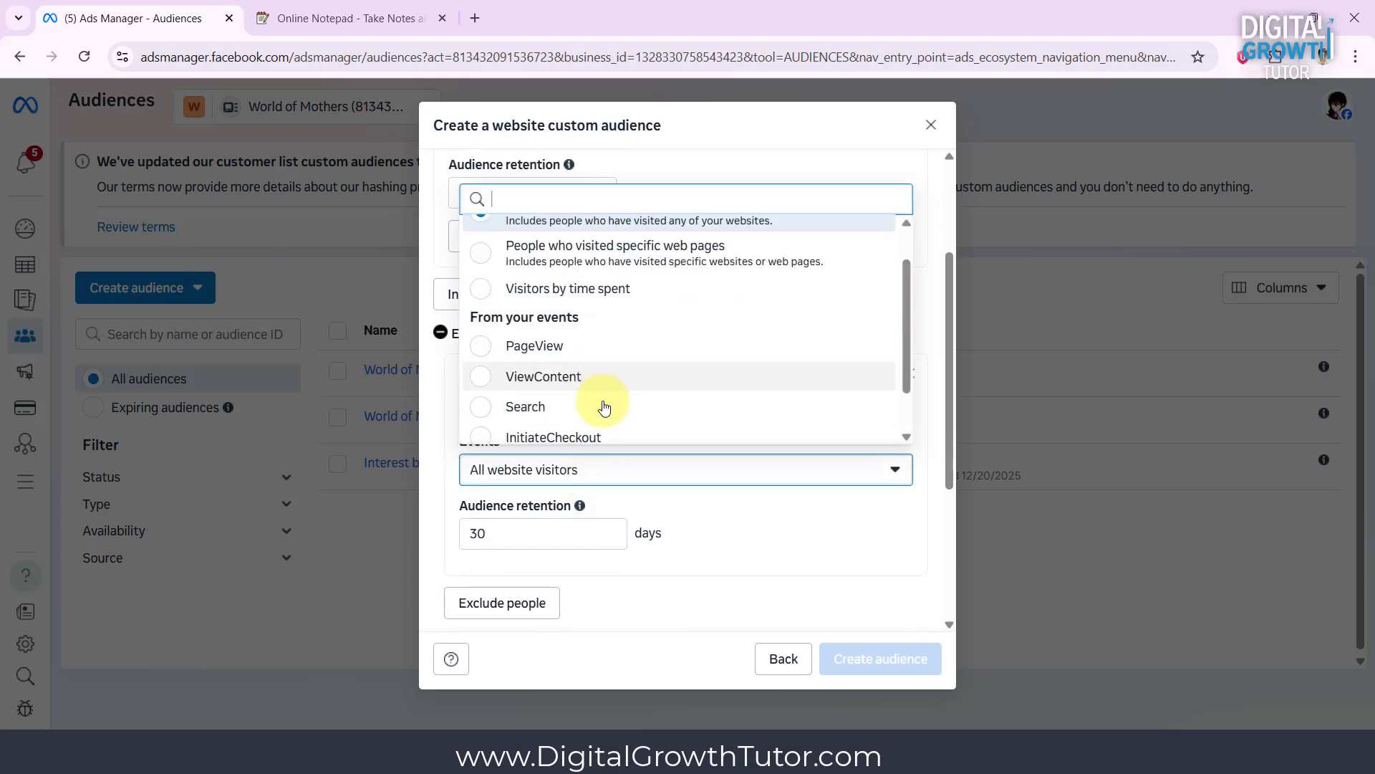
scroll(598, 402, down, 2)
click(592, 428)
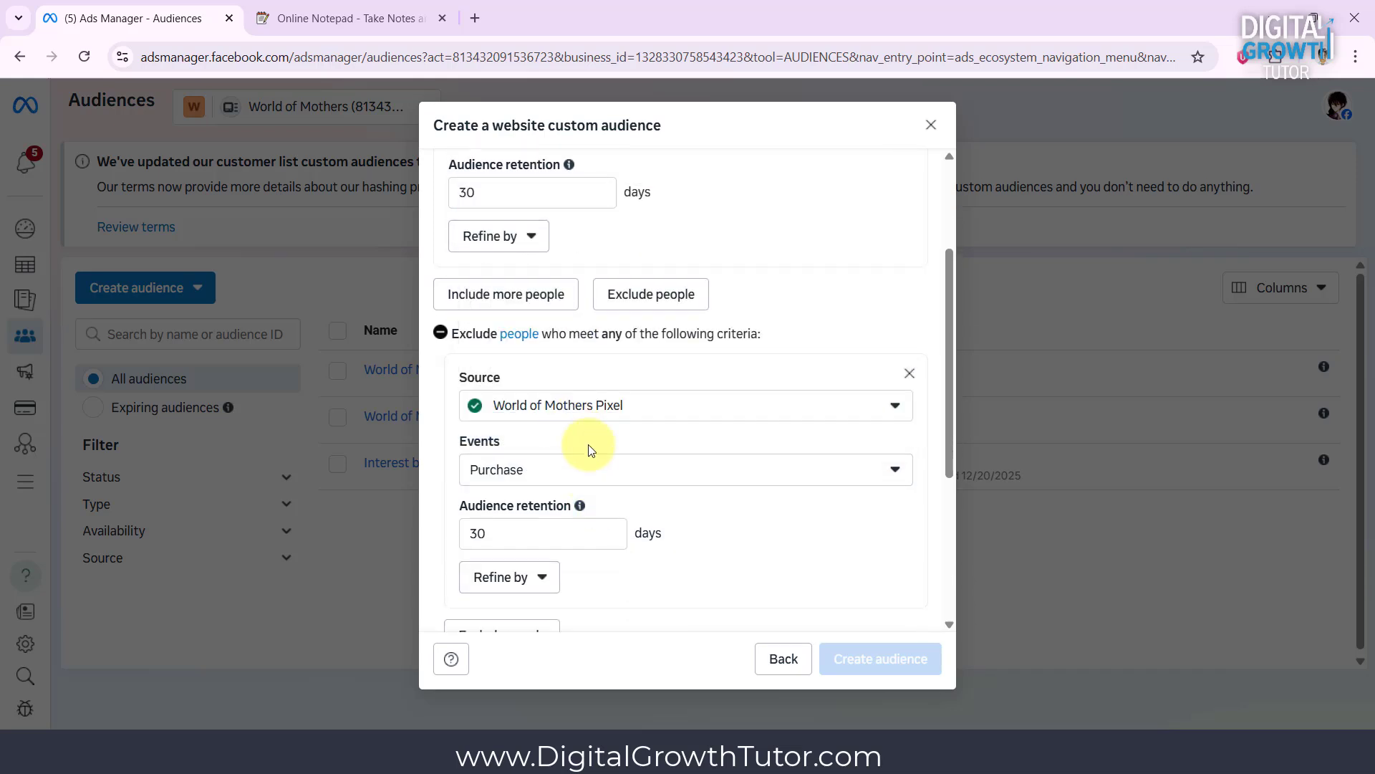
Set the audience retention to 14 days for both the excluded Purchase and the included ViewContent criteria
double_click(526, 531)
text(14)
scroll(631, 456, up, 1)
double_click(458, 283)
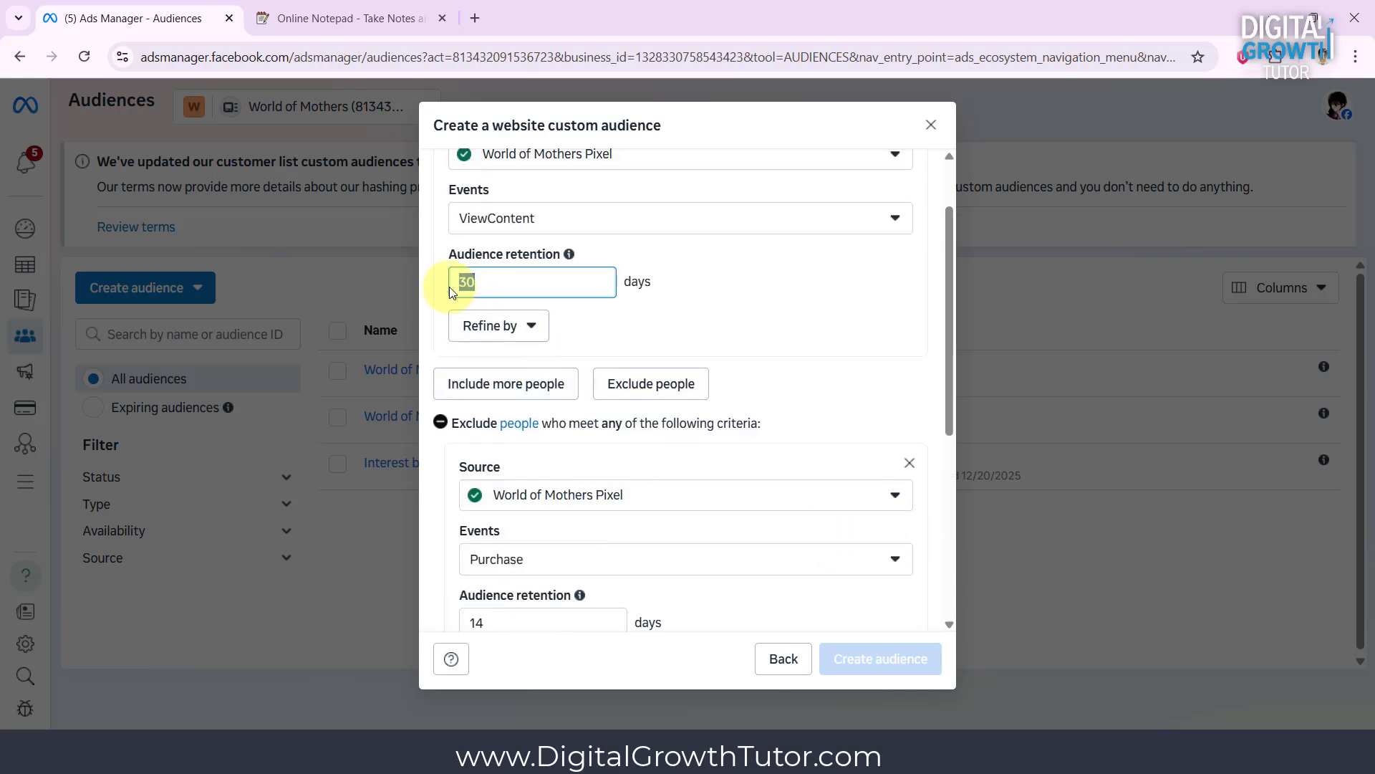
text(14)
scroll(786, 320, up, 1)
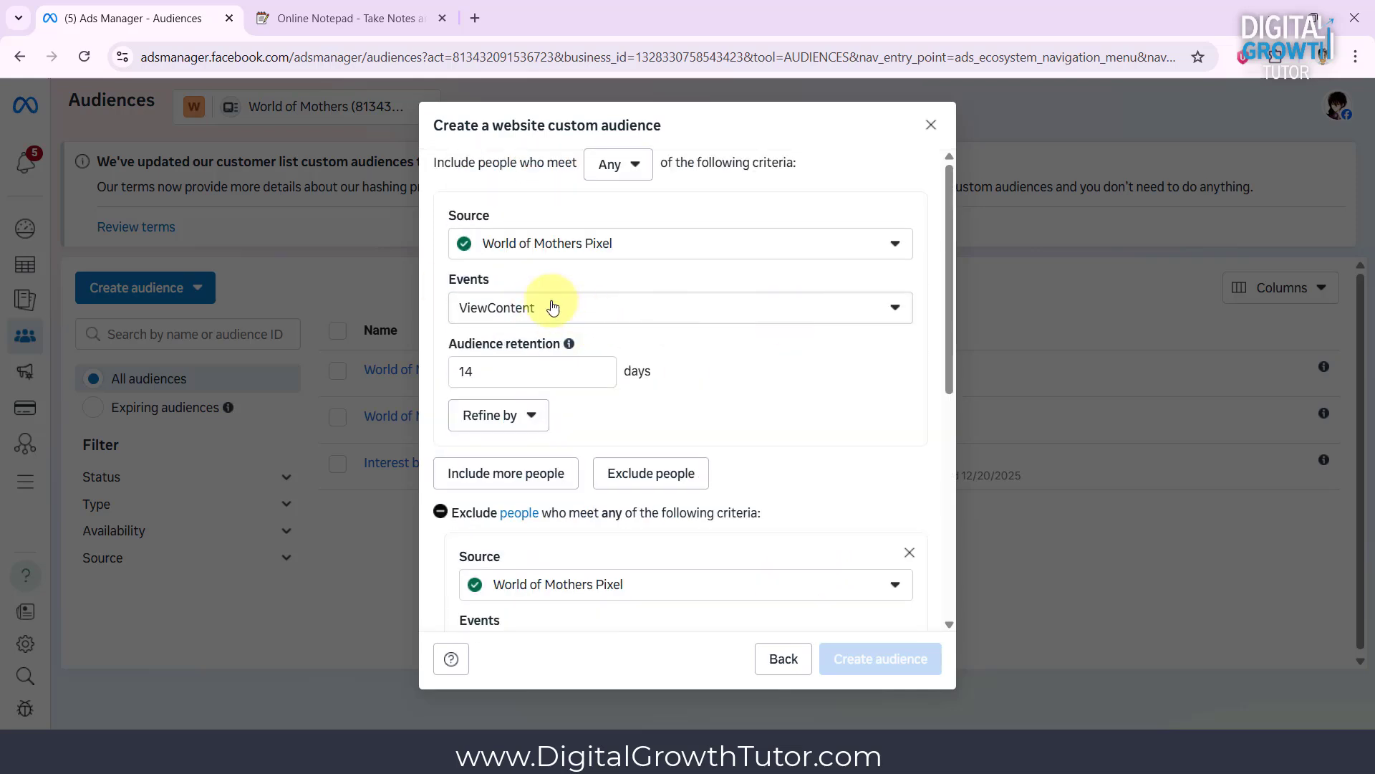
Create the audience with the name "Viewed Product & not purchased" and the description "past 14 days", and close the next-steps dialog
scroll(668, 358, down, 3)
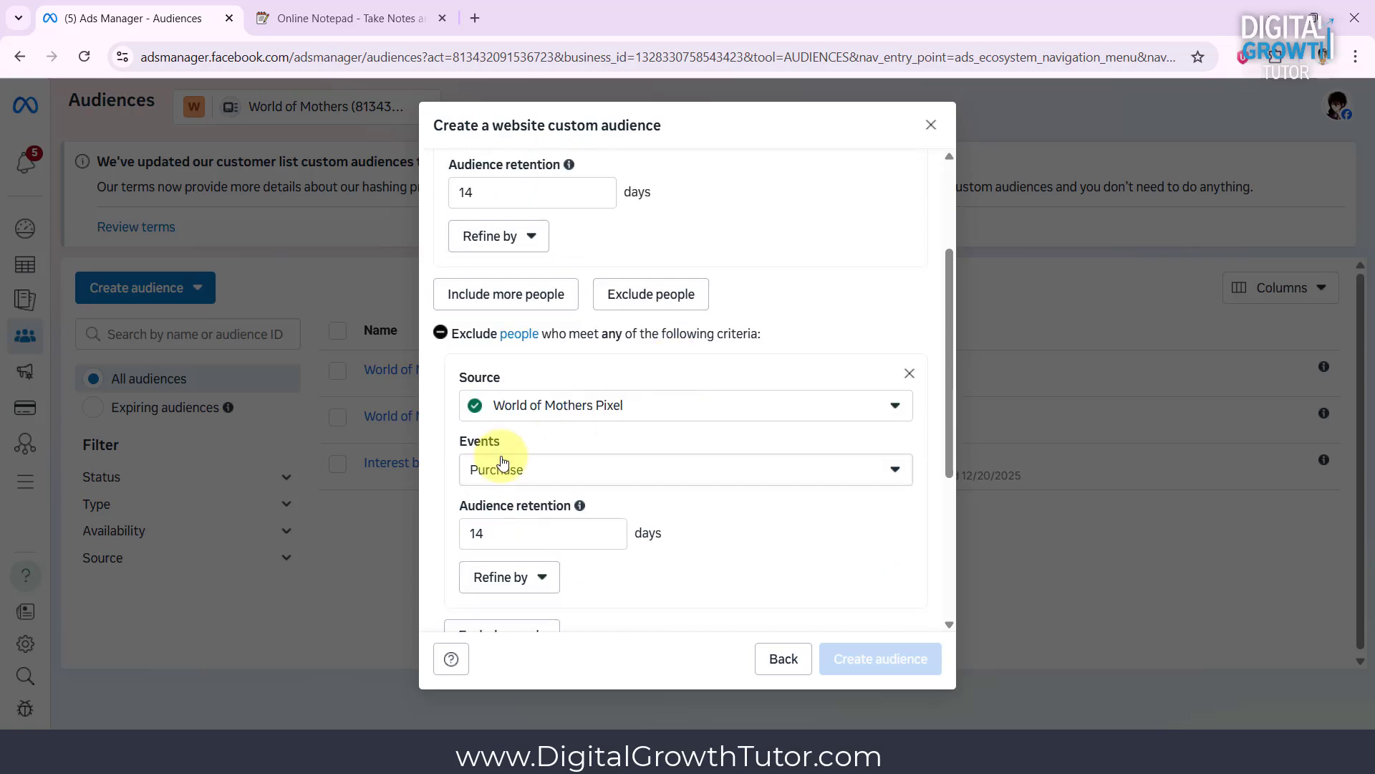
scroll(537, 473, down, 4)
click(595, 456)
text(Viewed Product & not purchased)
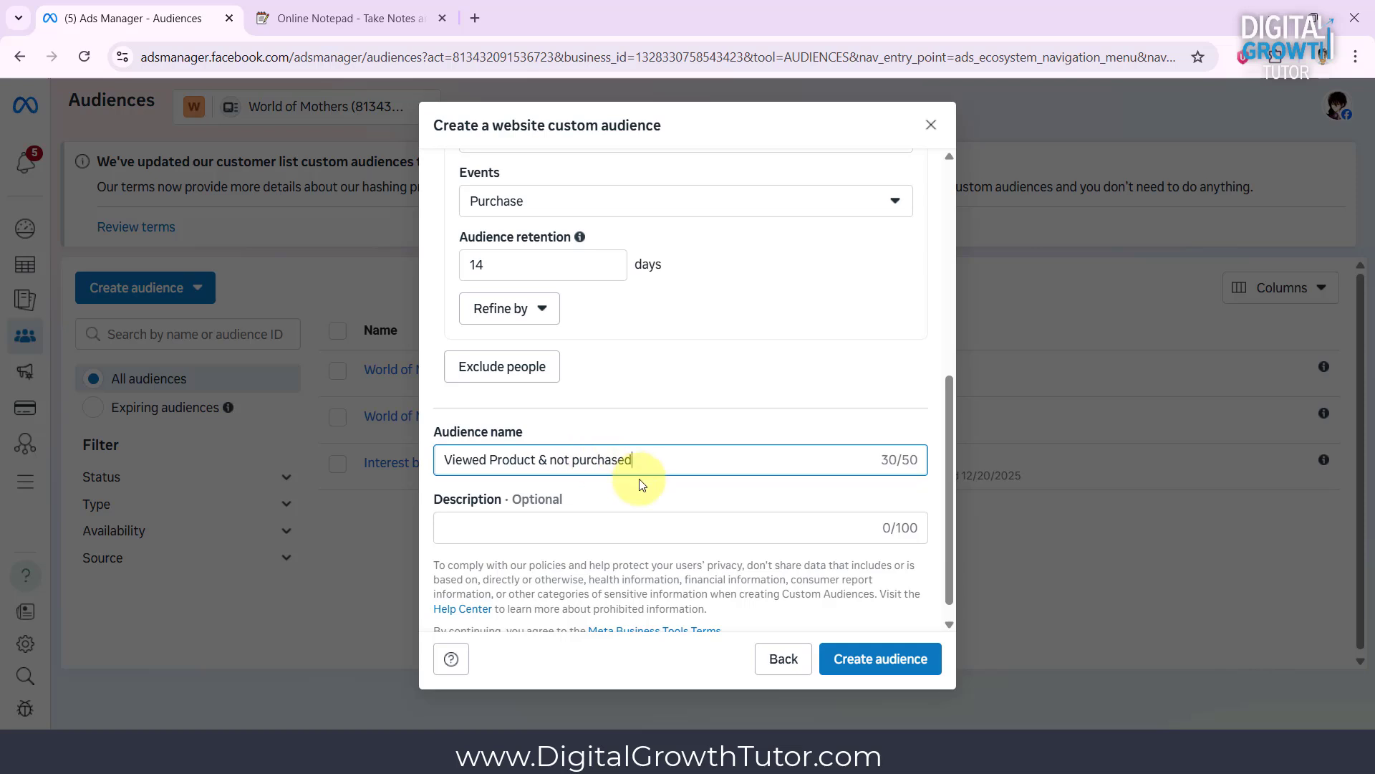
click(639, 523)
text(1)
text(past)
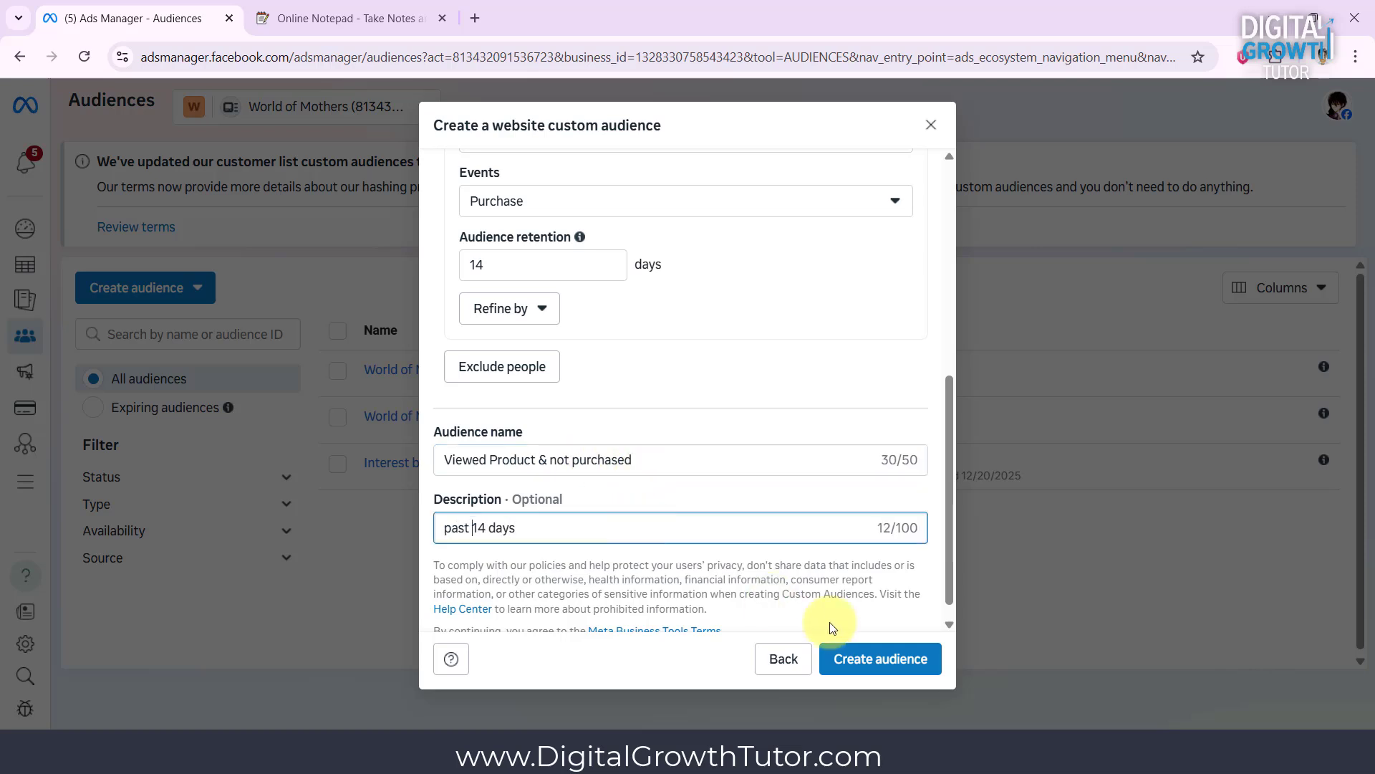
click(843, 654)
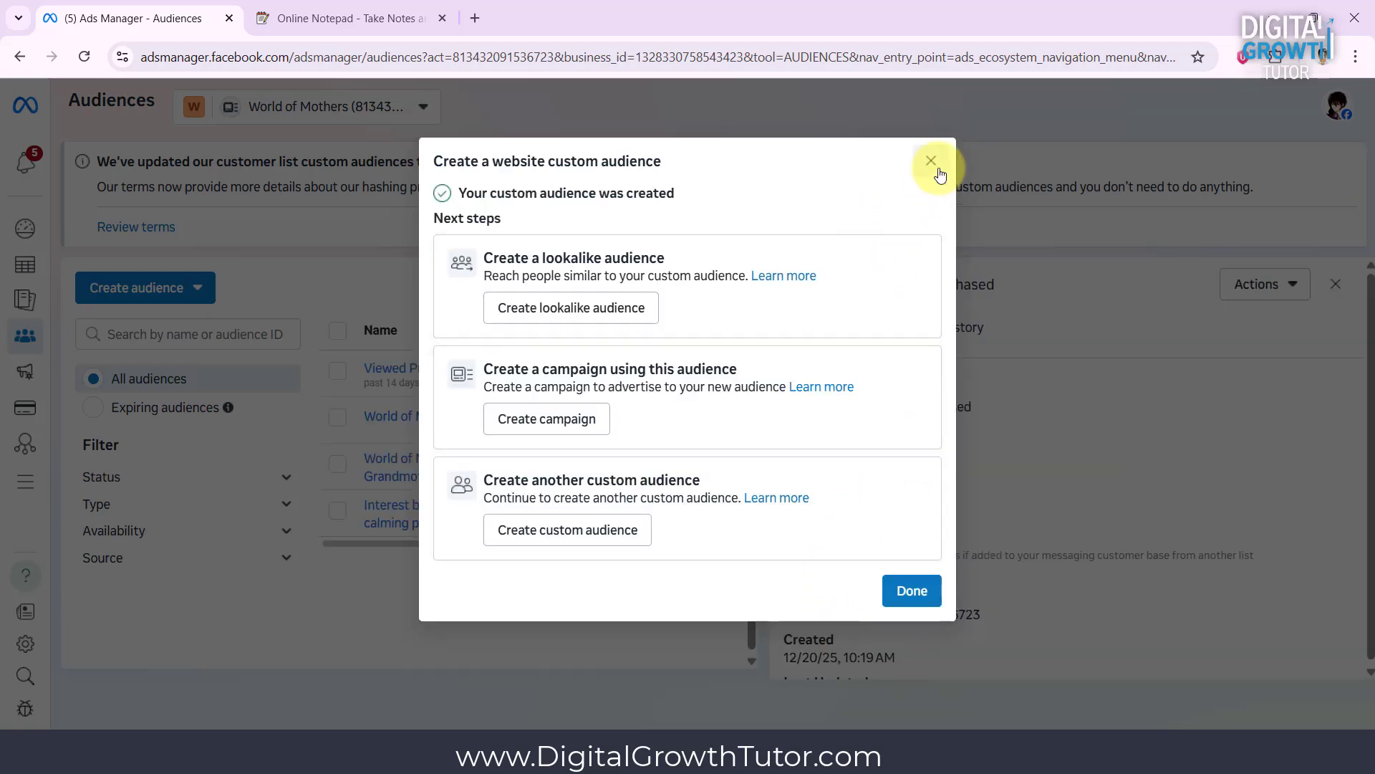
click(931, 161)
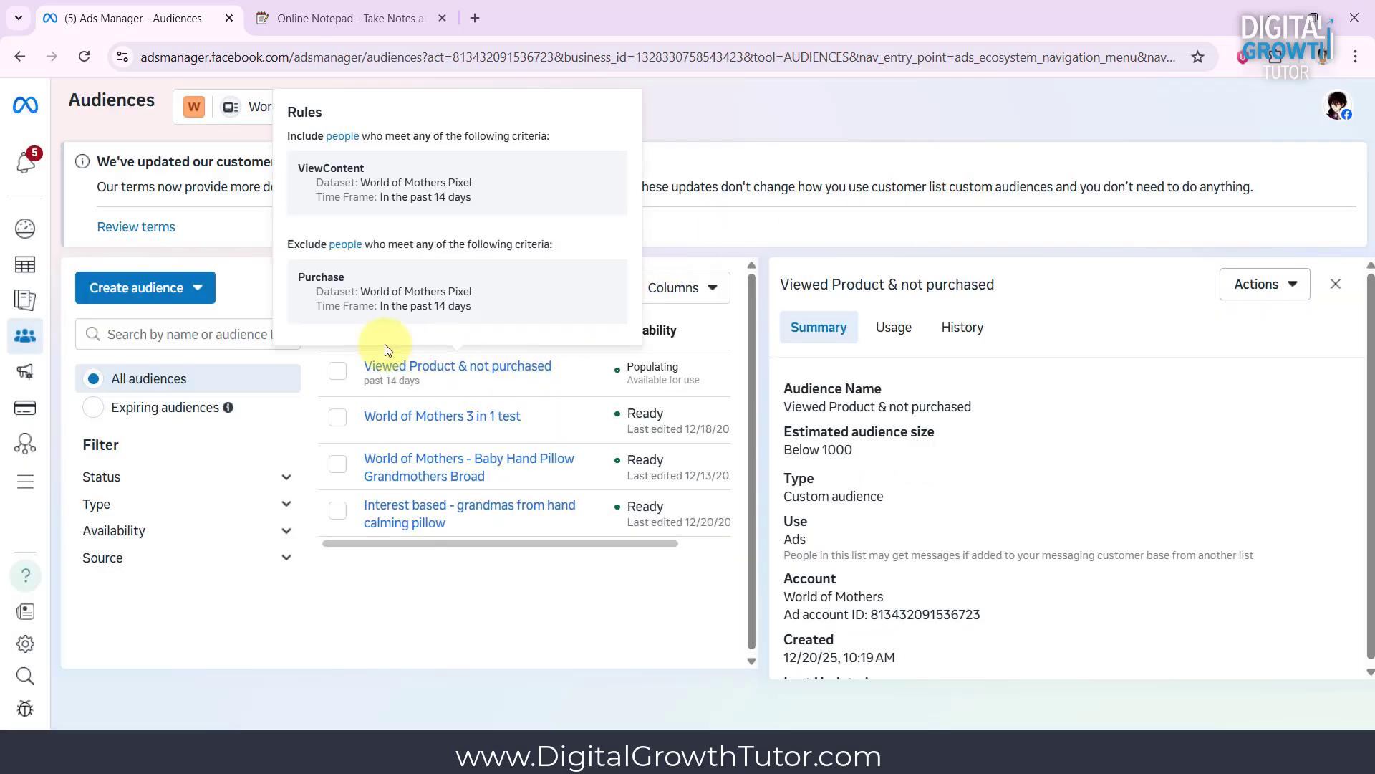
Return to Campaigns and create a new auction campaign with the Sales objective
click(67, 264)
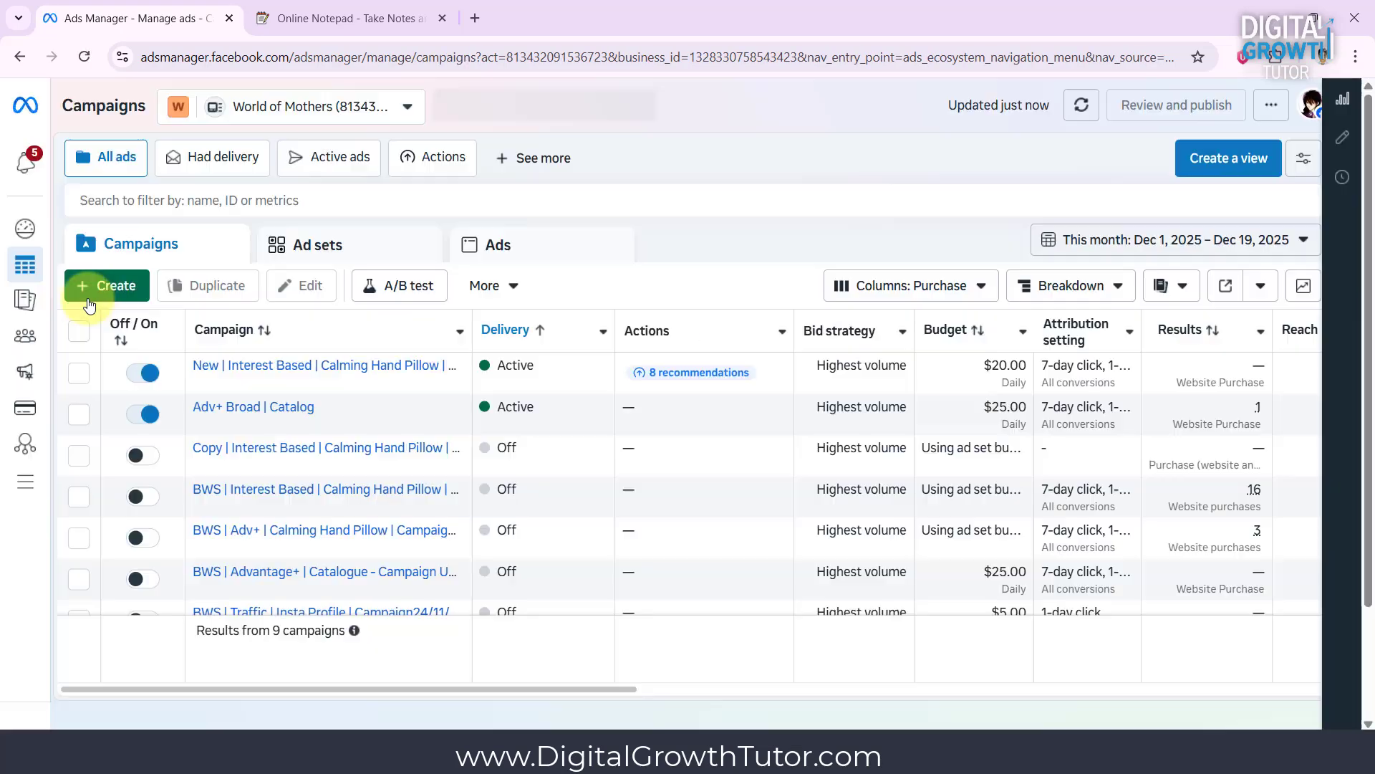
click(90, 301)
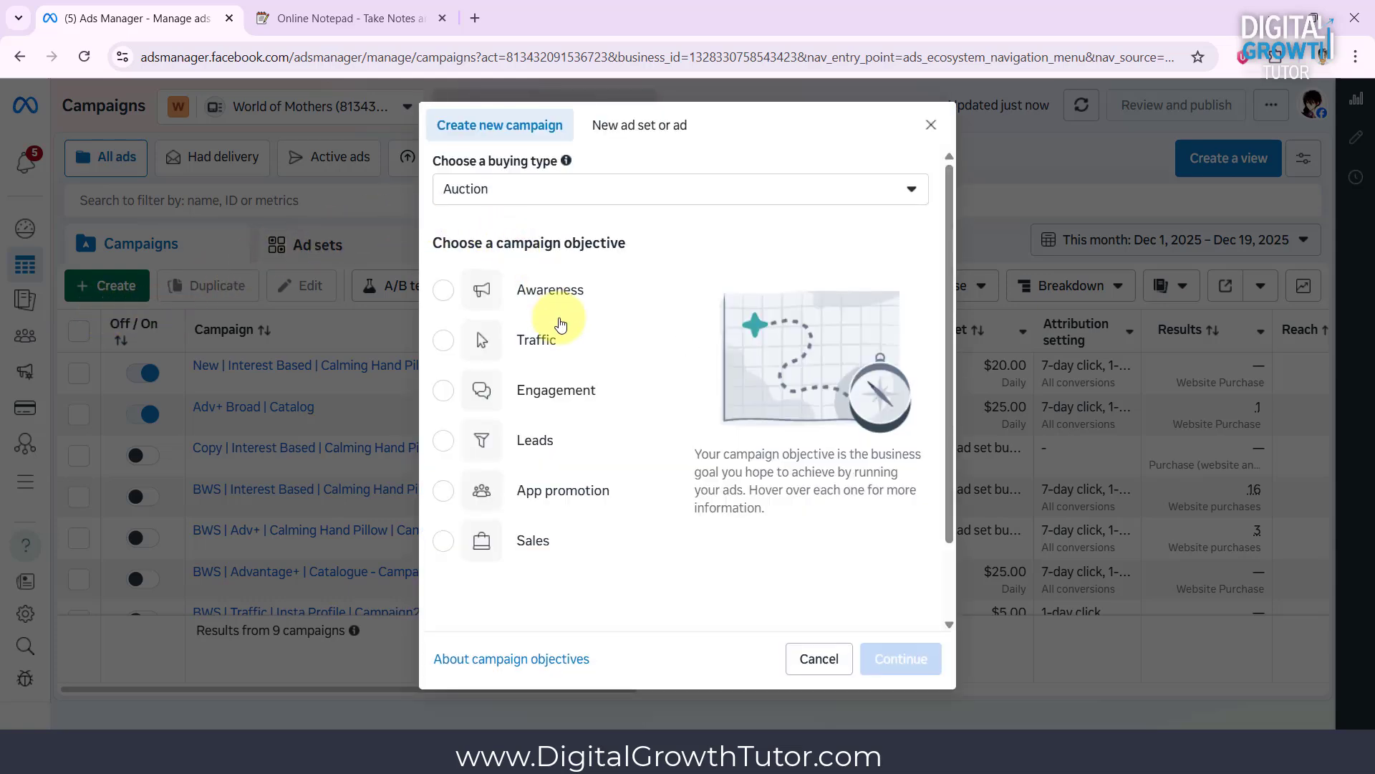
click(529, 530)
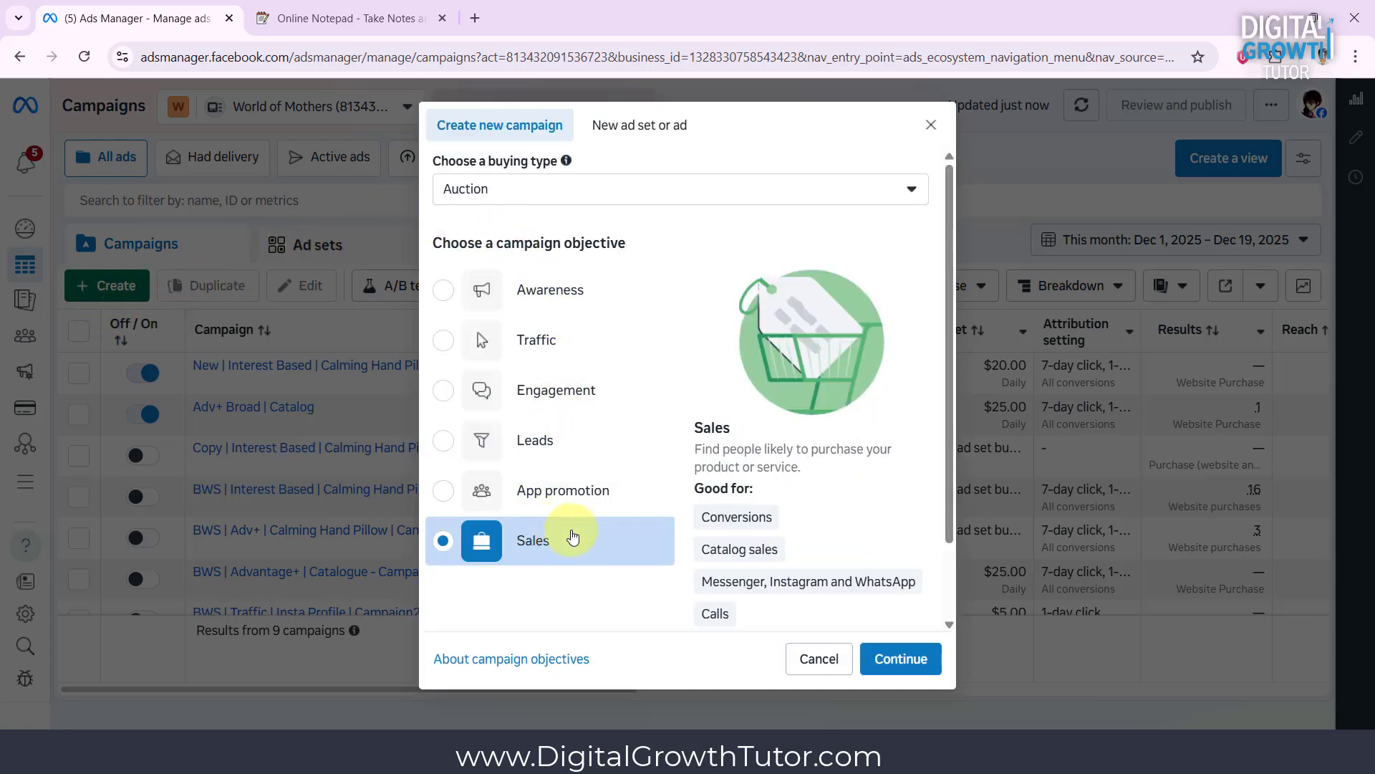
click(889, 670)
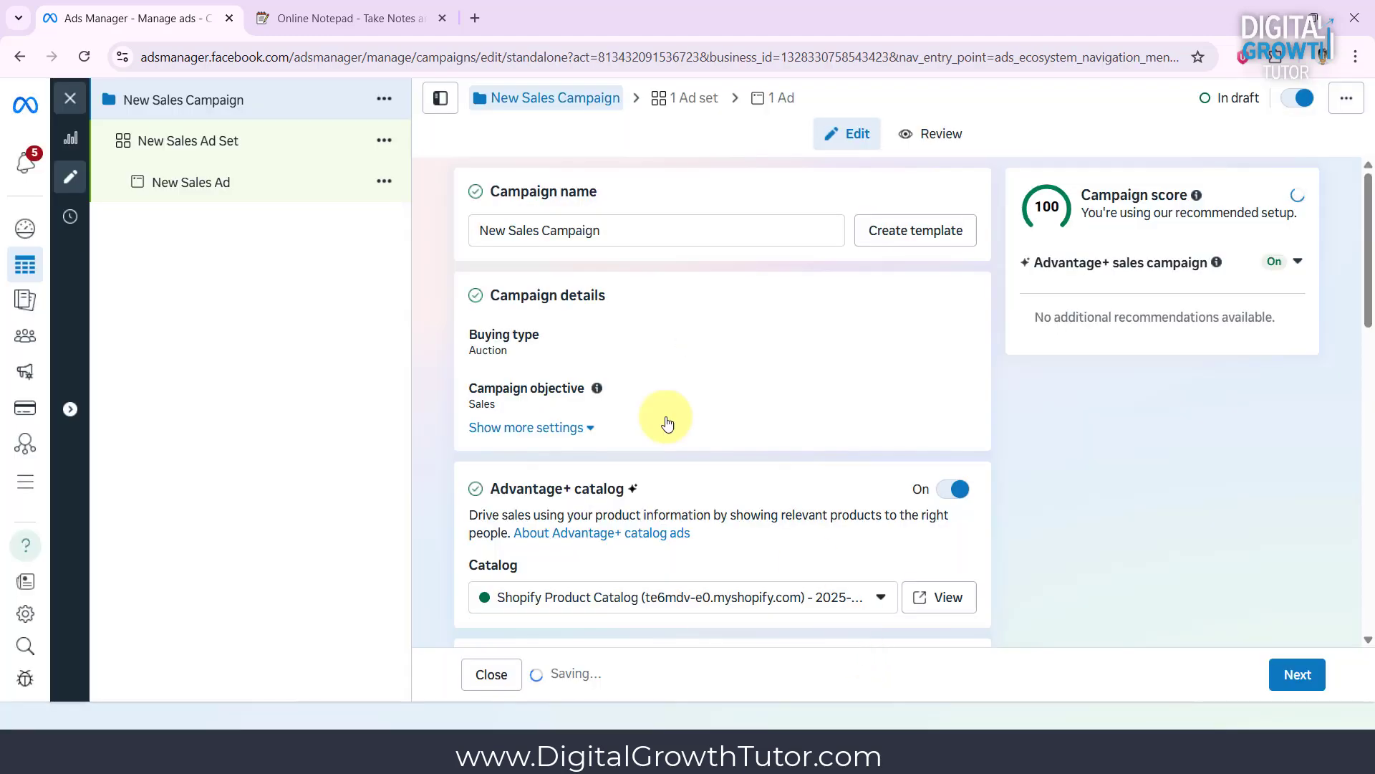
Name the campaign "Remarketing || Catalog"
triple_click(523, 230)
text(Remarketing )
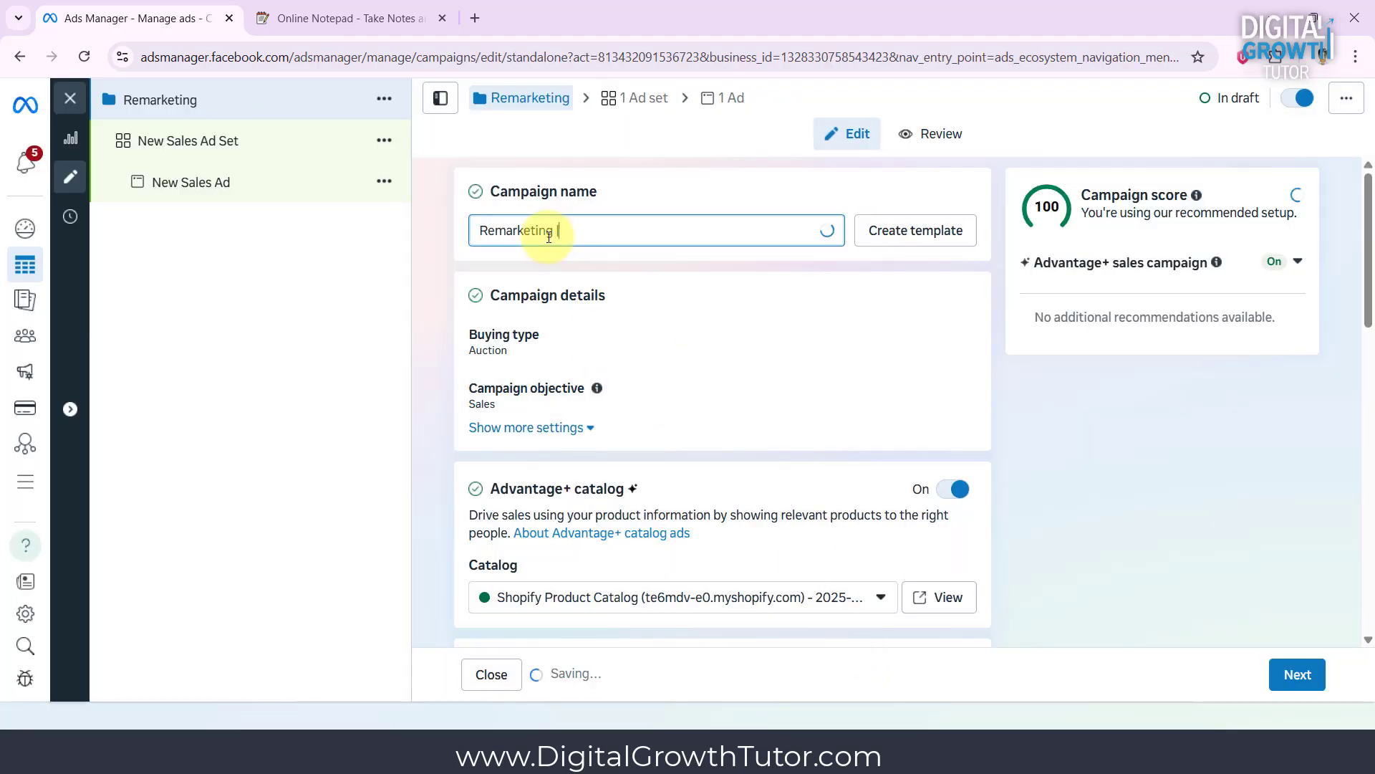
text(|| Catalog)
Turn Advantage+ catalog off and back on, and view the available catalogs
scroll(549, 236, down, 3)
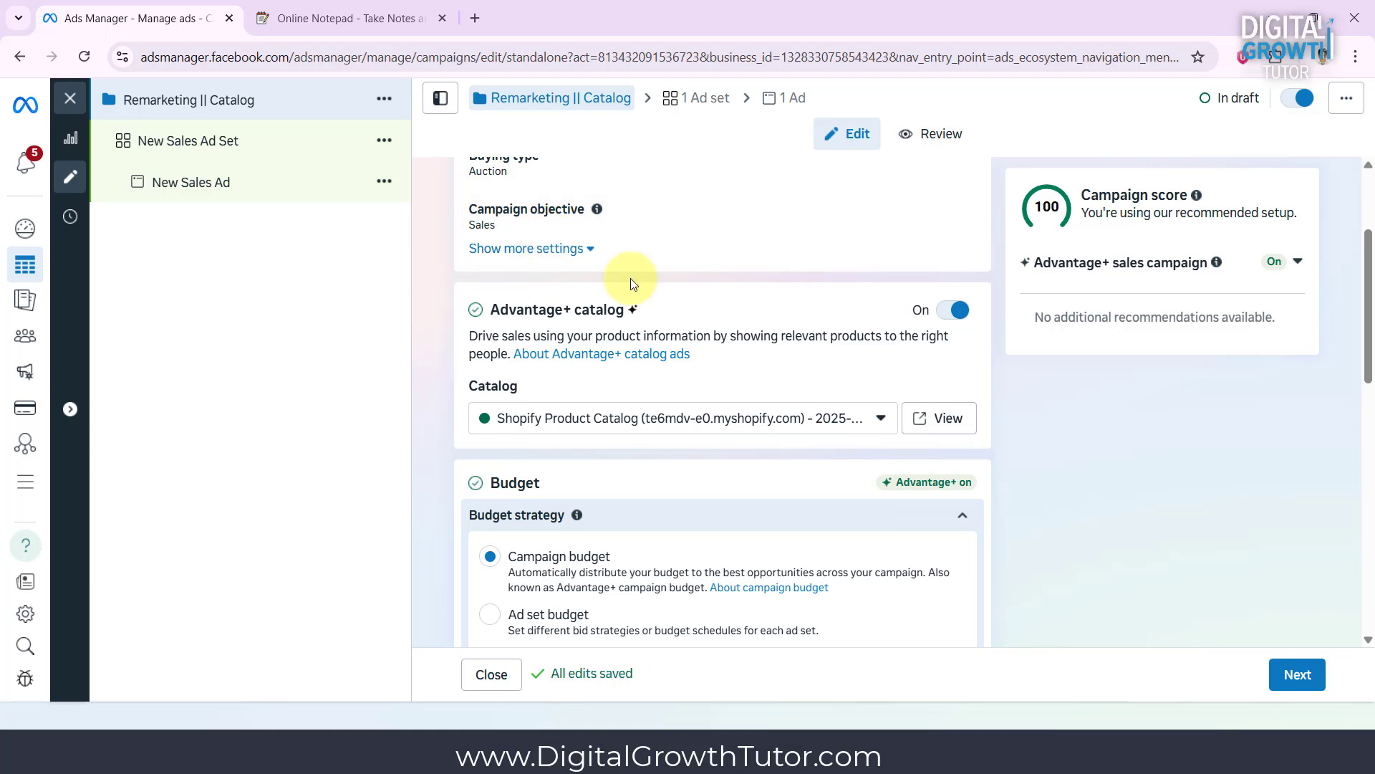
click(953, 313)
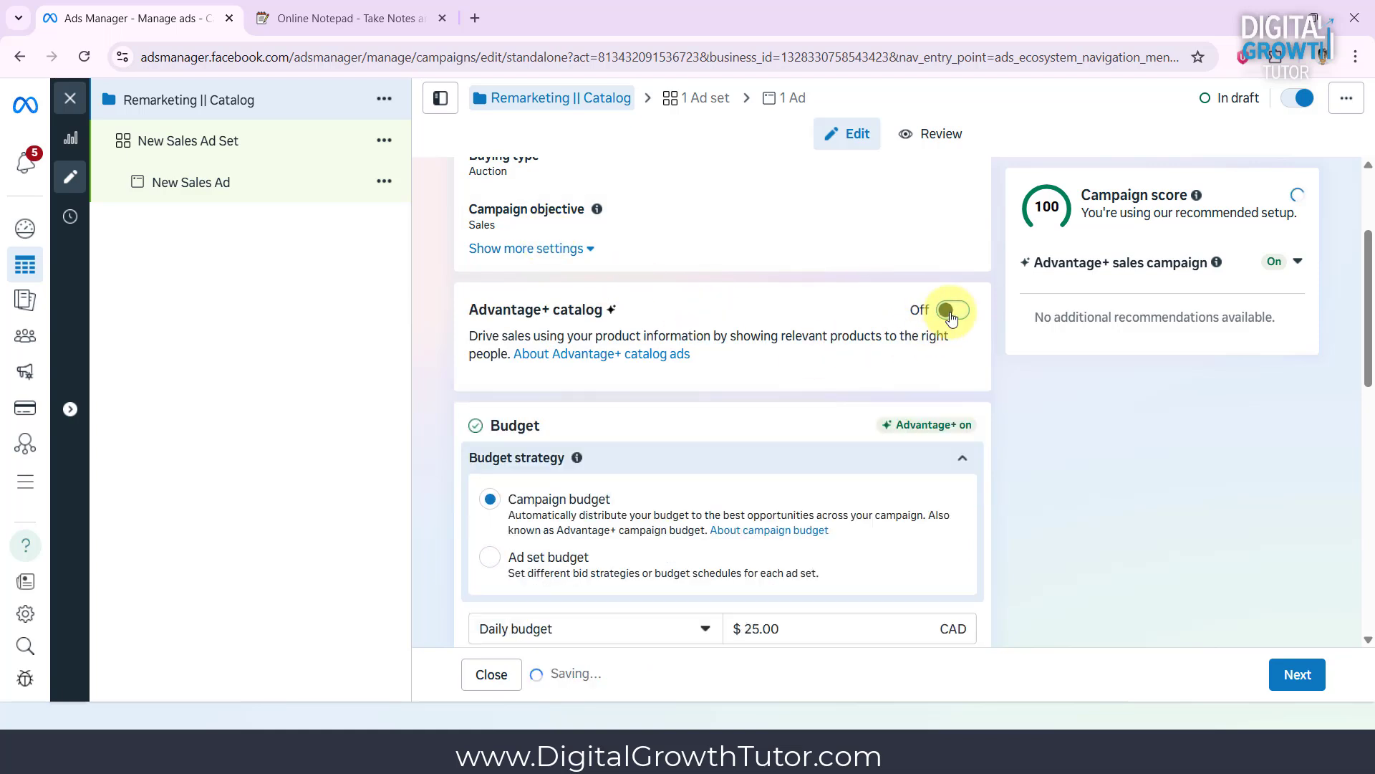
click(952, 313)
click(838, 430)
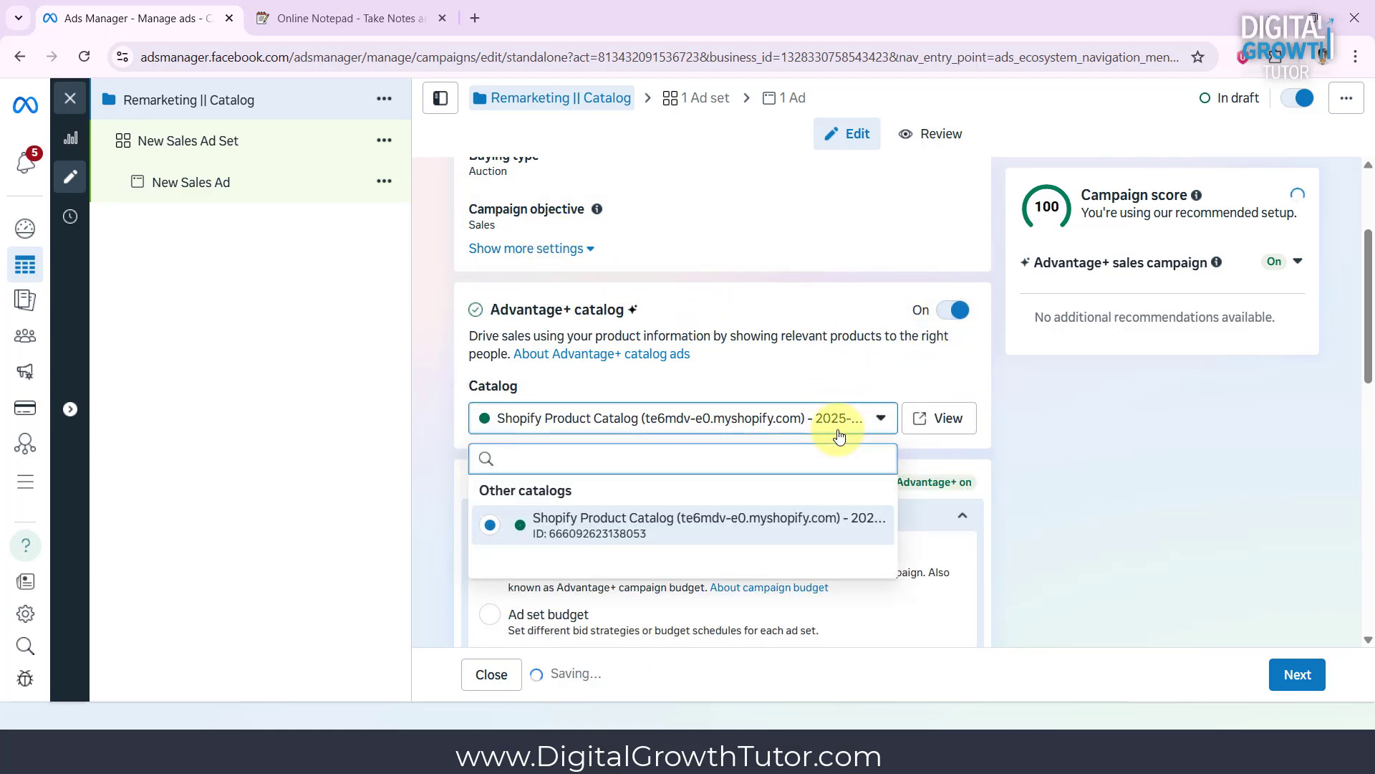
click(840, 433)
Set the campaign's daily budget to $5.00 CAD and continue to the ad set
scroll(840, 433, down, 3)
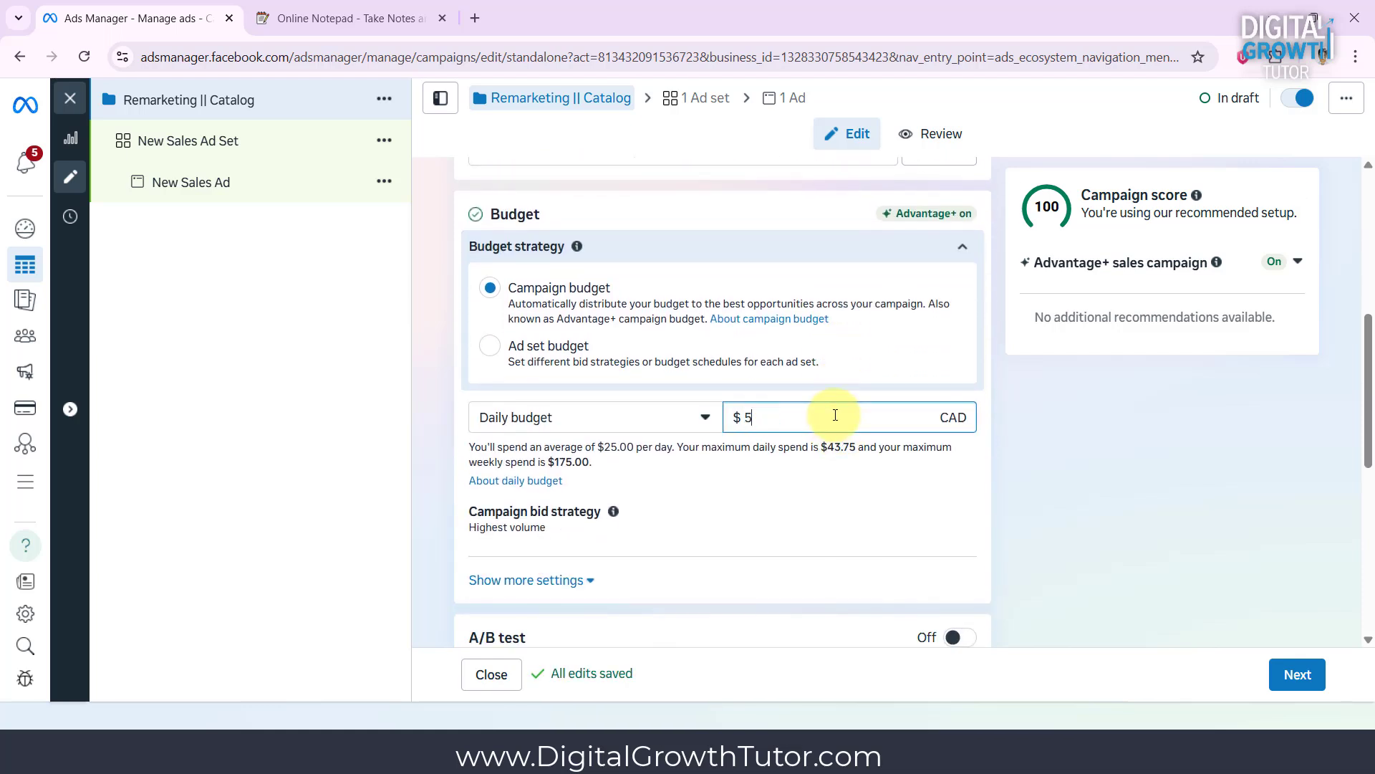
click(835, 415)
text(5)
click(1046, 479)
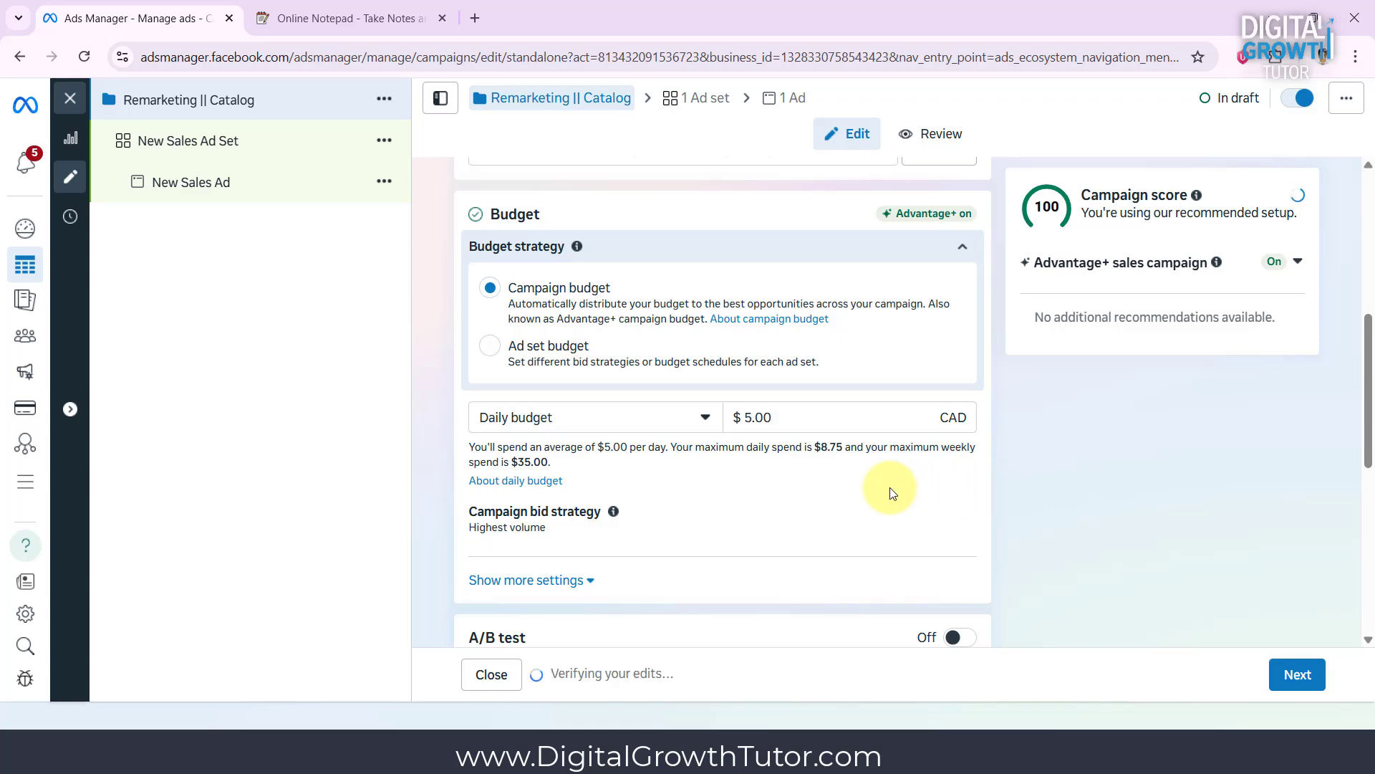
scroll(888, 487, down, 5)
click(1289, 674)
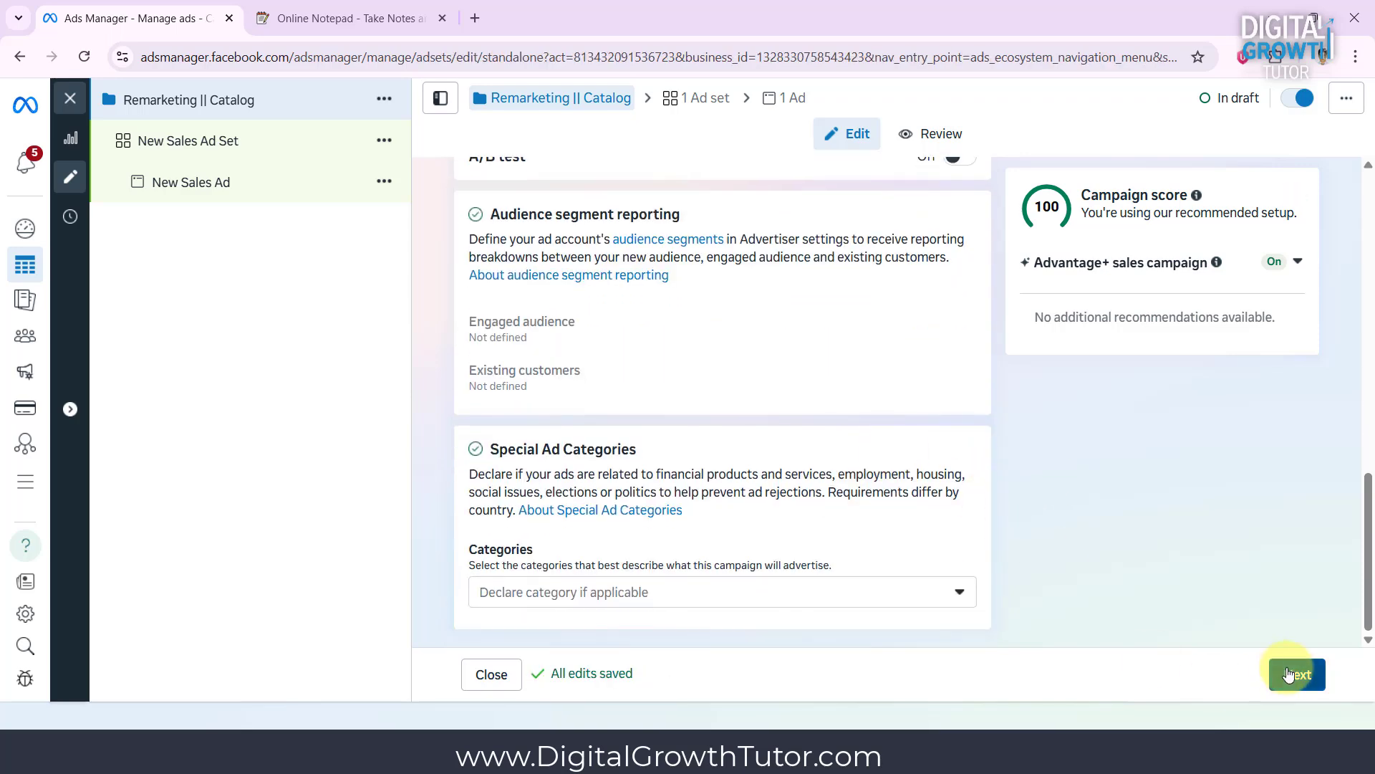
Name the ad set "Viewed product & Not purchased"
triple_click(792, 230)
text(Viewed product )
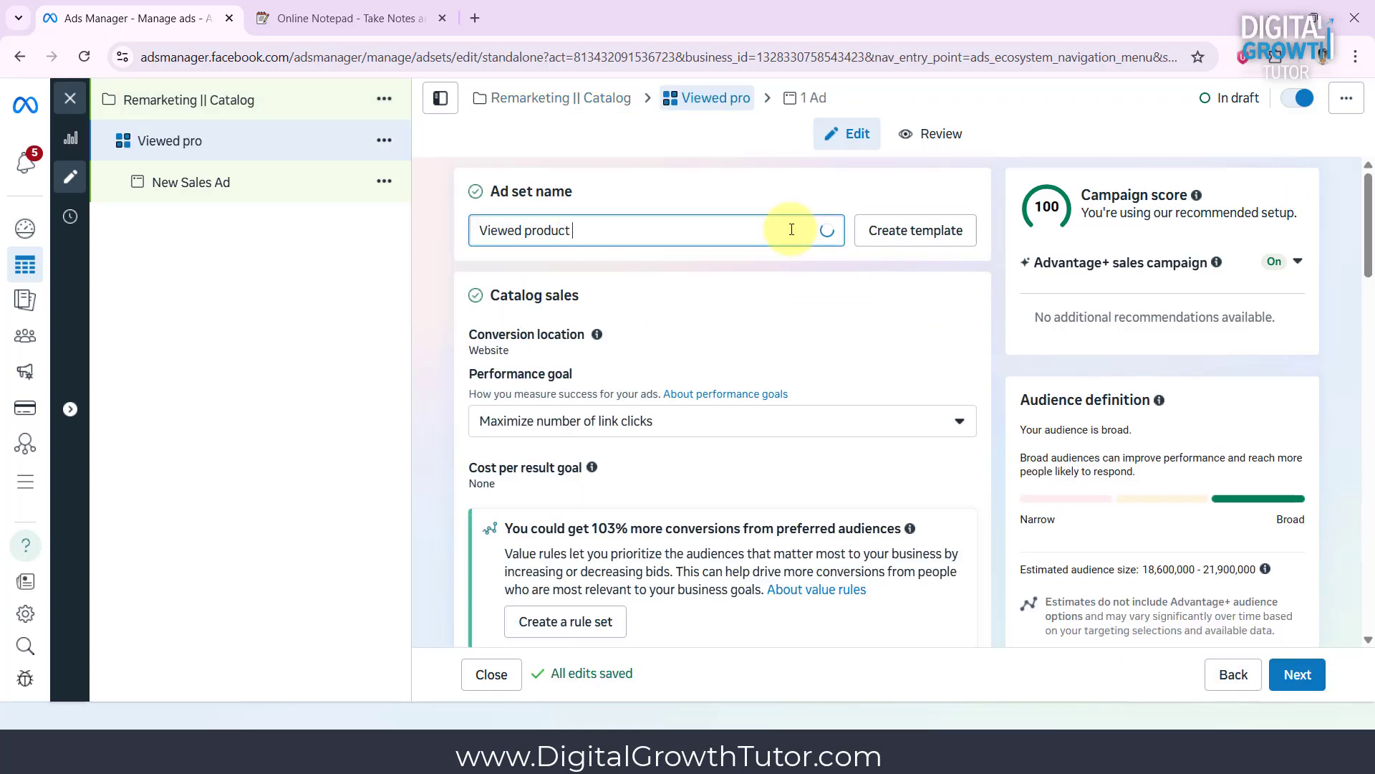
text(& Not purchased)
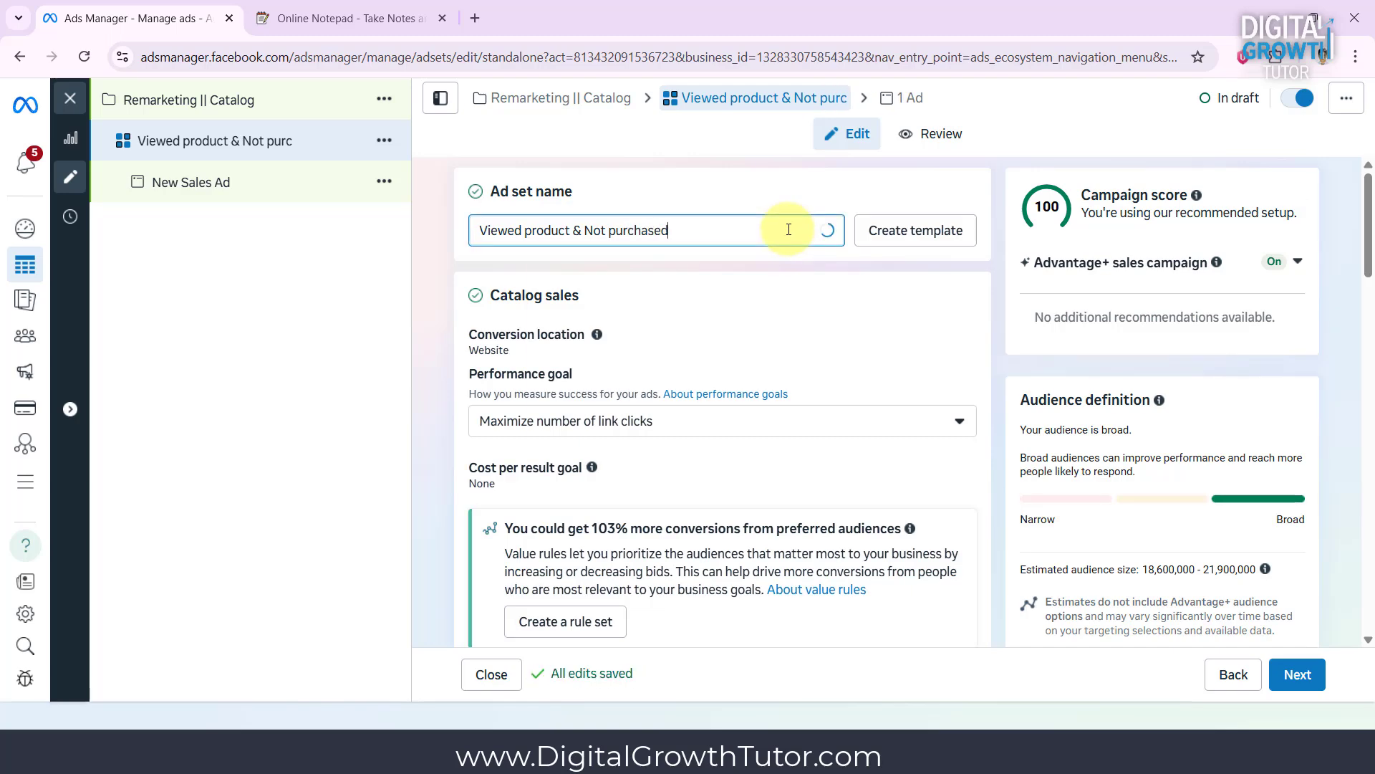
Check the ad set's conversion location and set the performance goal to Maximize number of conversions
scroll(798, 294, down, 3)
scroll(654, 286, up, 1)
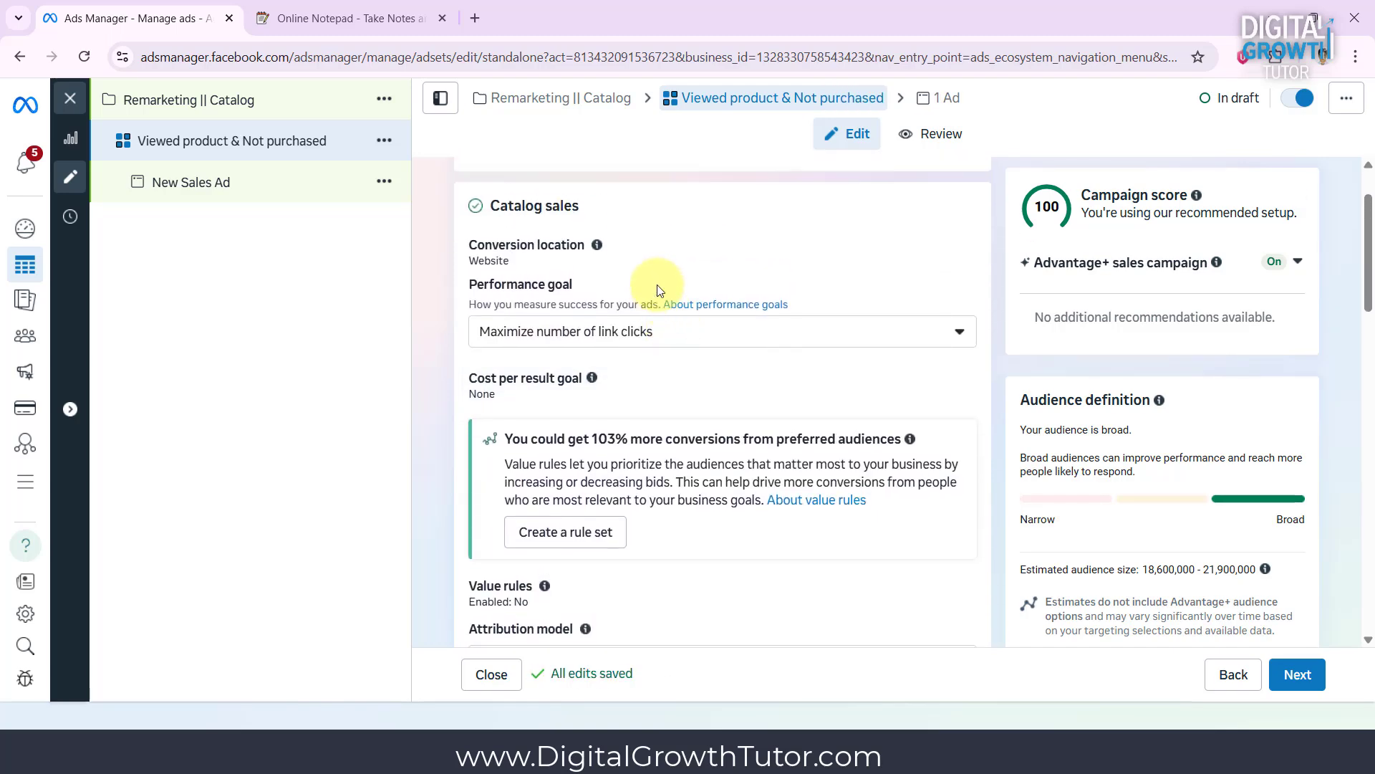
click(802, 254)
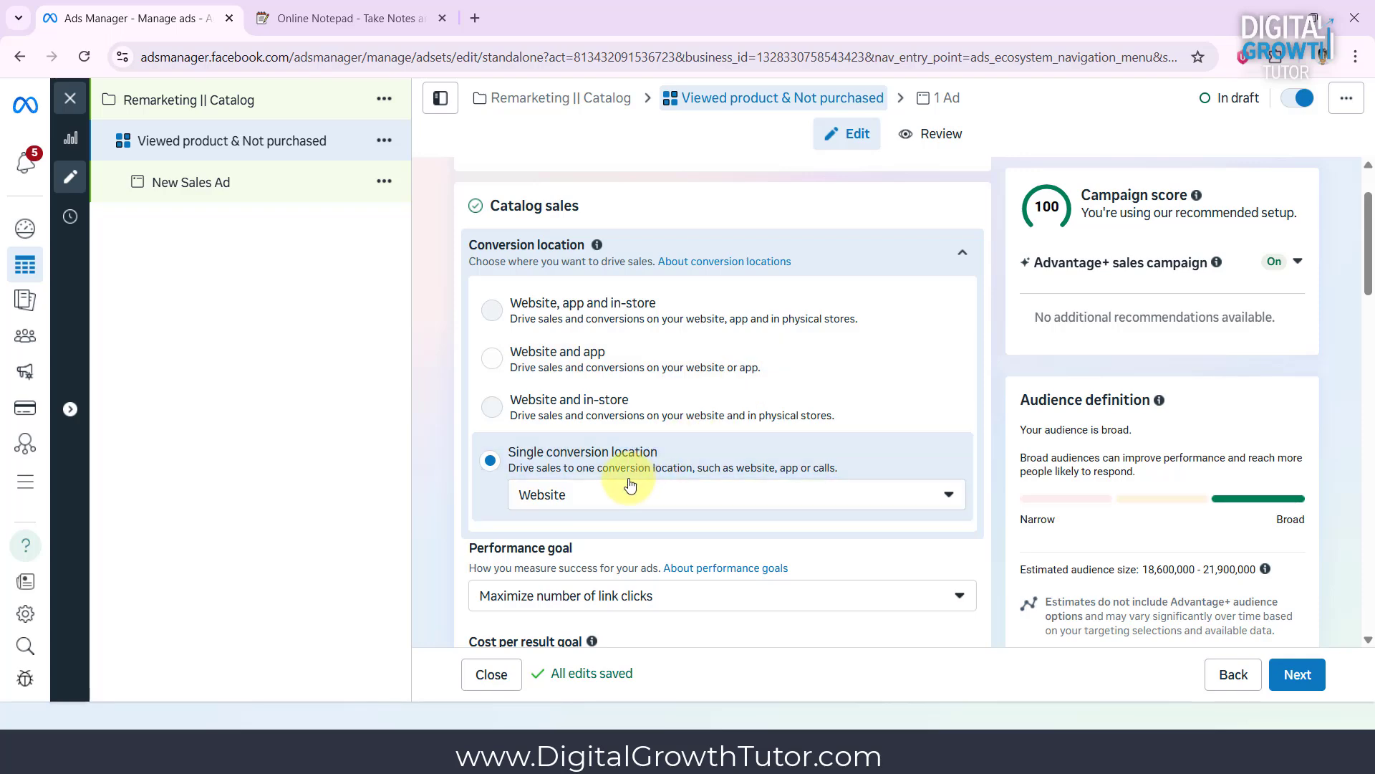
click(959, 265)
click(864, 330)
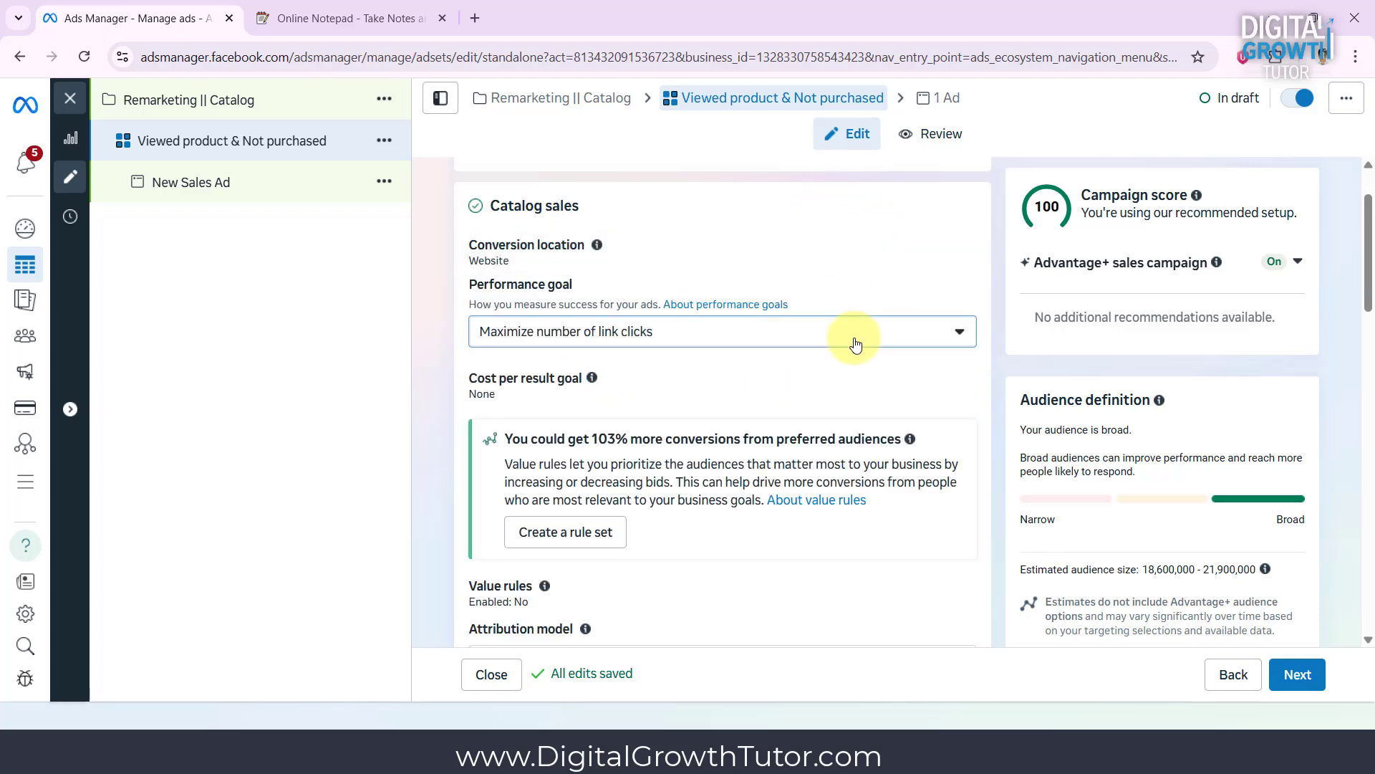
click(745, 400)
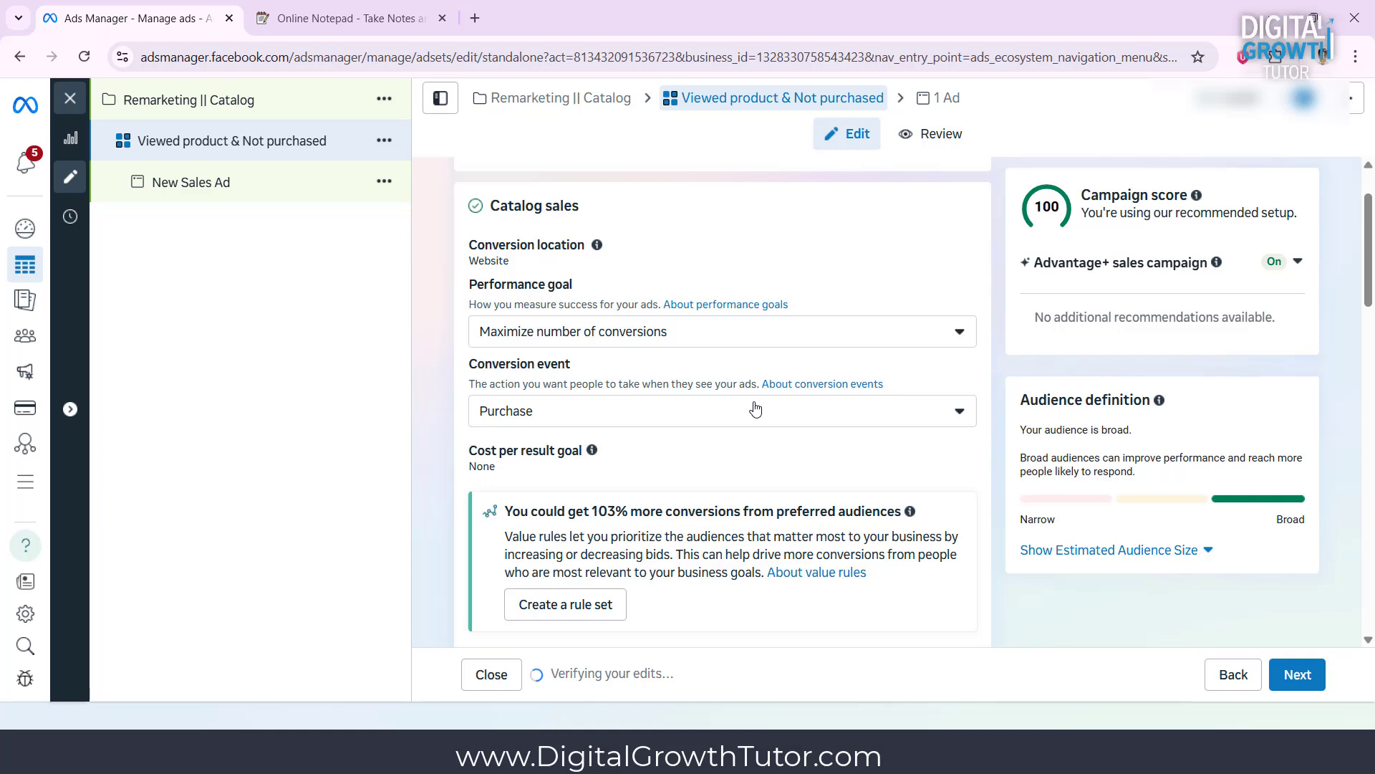
View the product sets available for the promoted products, keeping All Products selected
scroll(755, 408, down, 9)
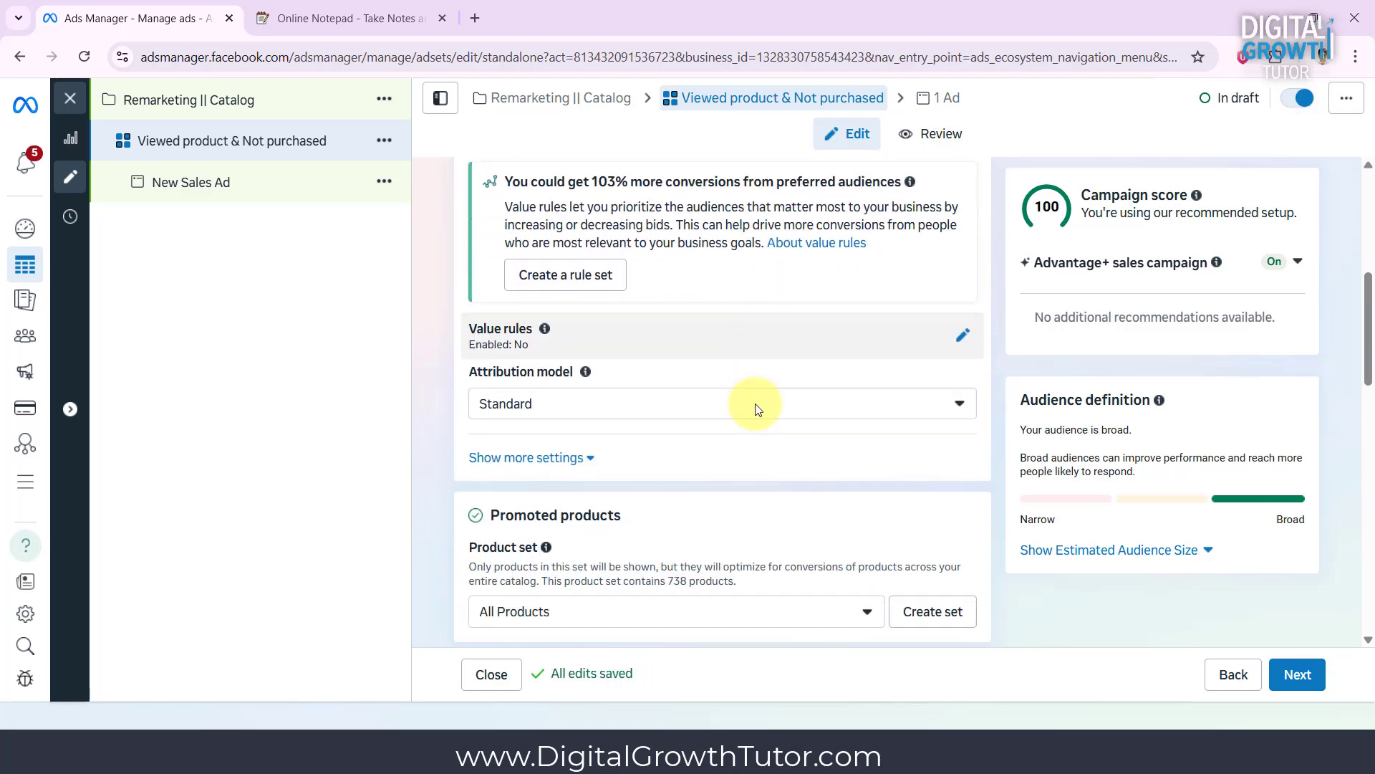
click(778, 403)
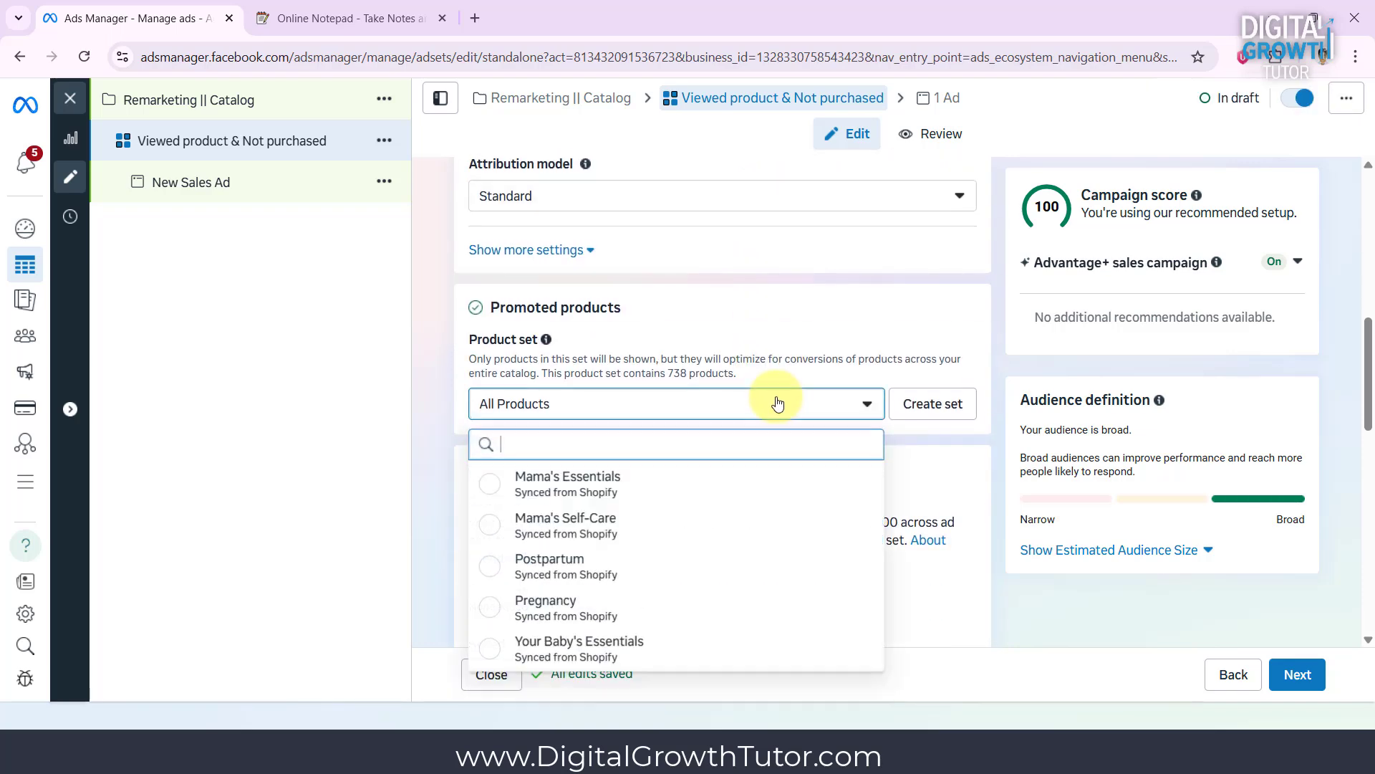
click(838, 361)
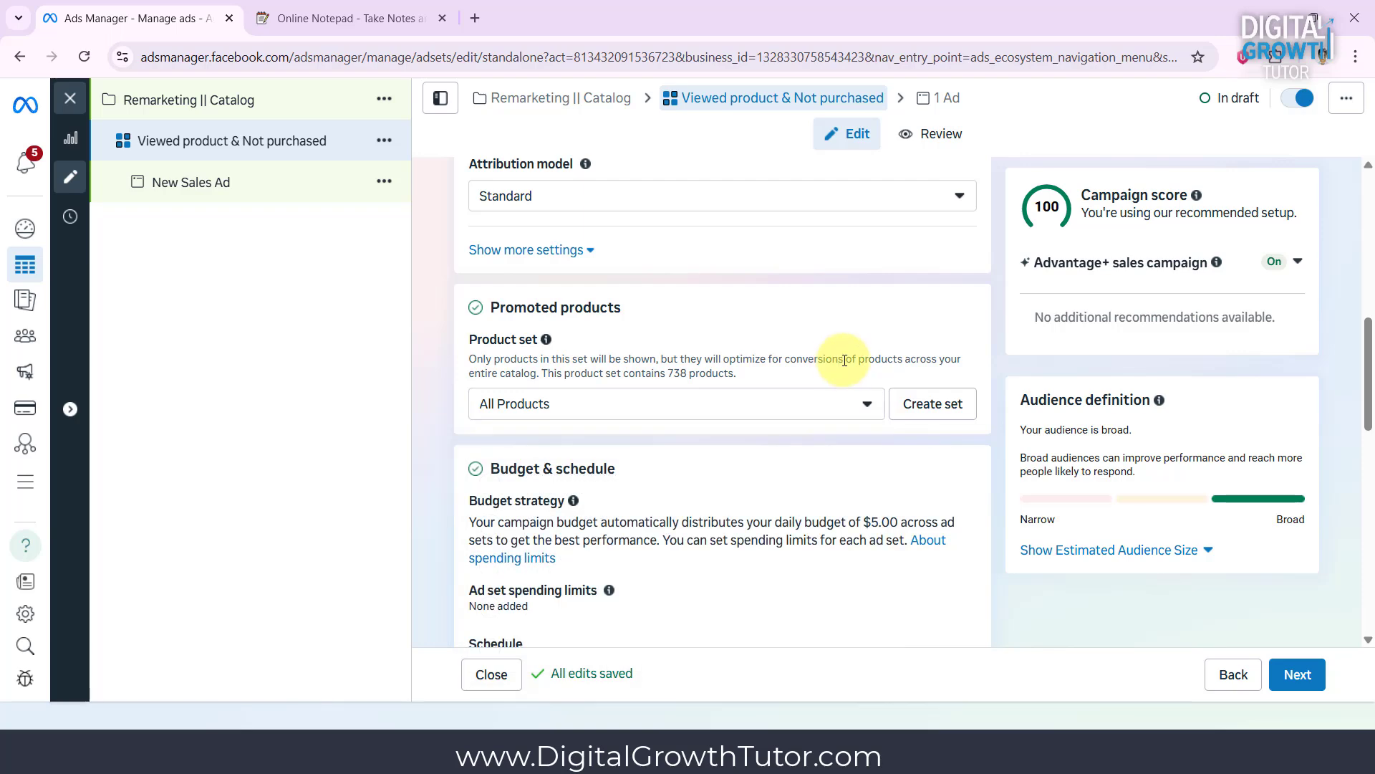
Add United States to the audience's included locations alongside Canada
scroll(840, 362, down, 4)
scroll(844, 361, down, 3)
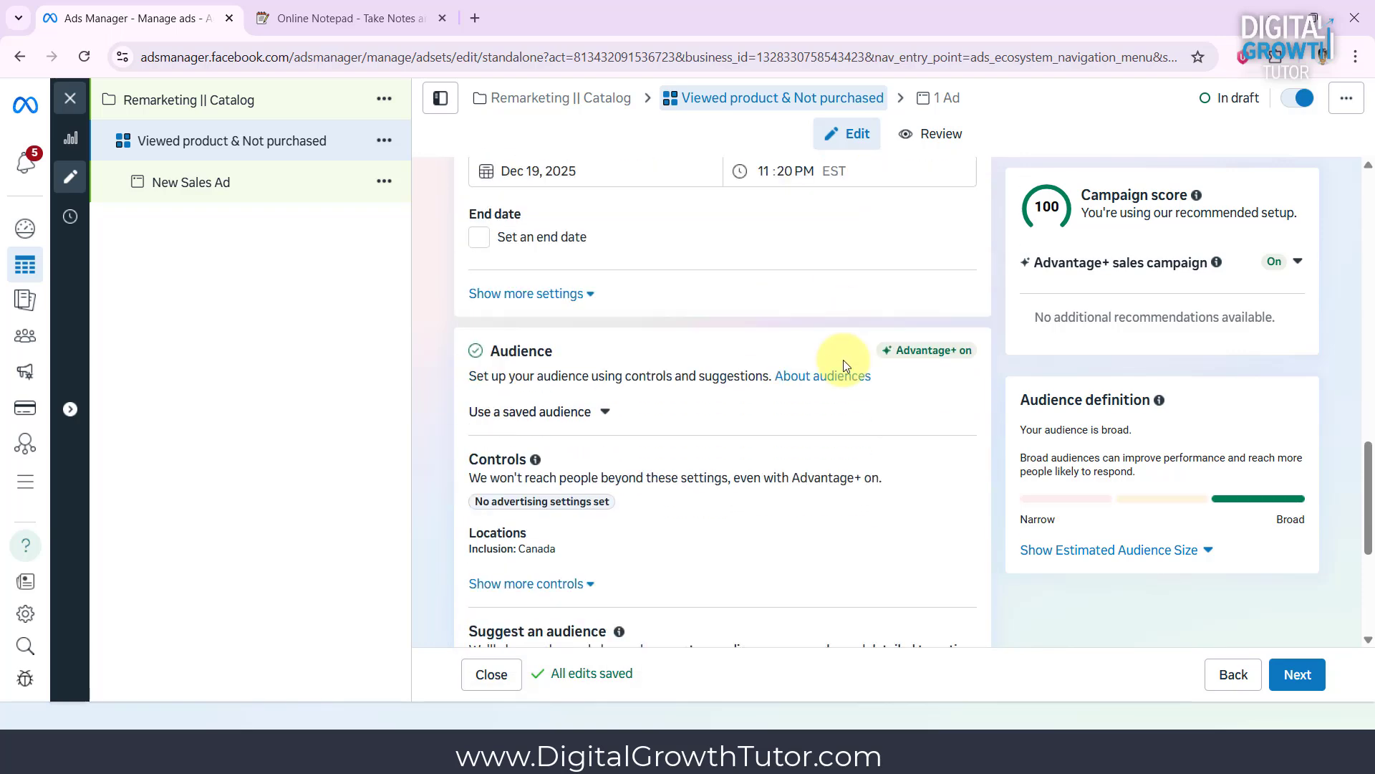
scroll(708, 335, down, 2)
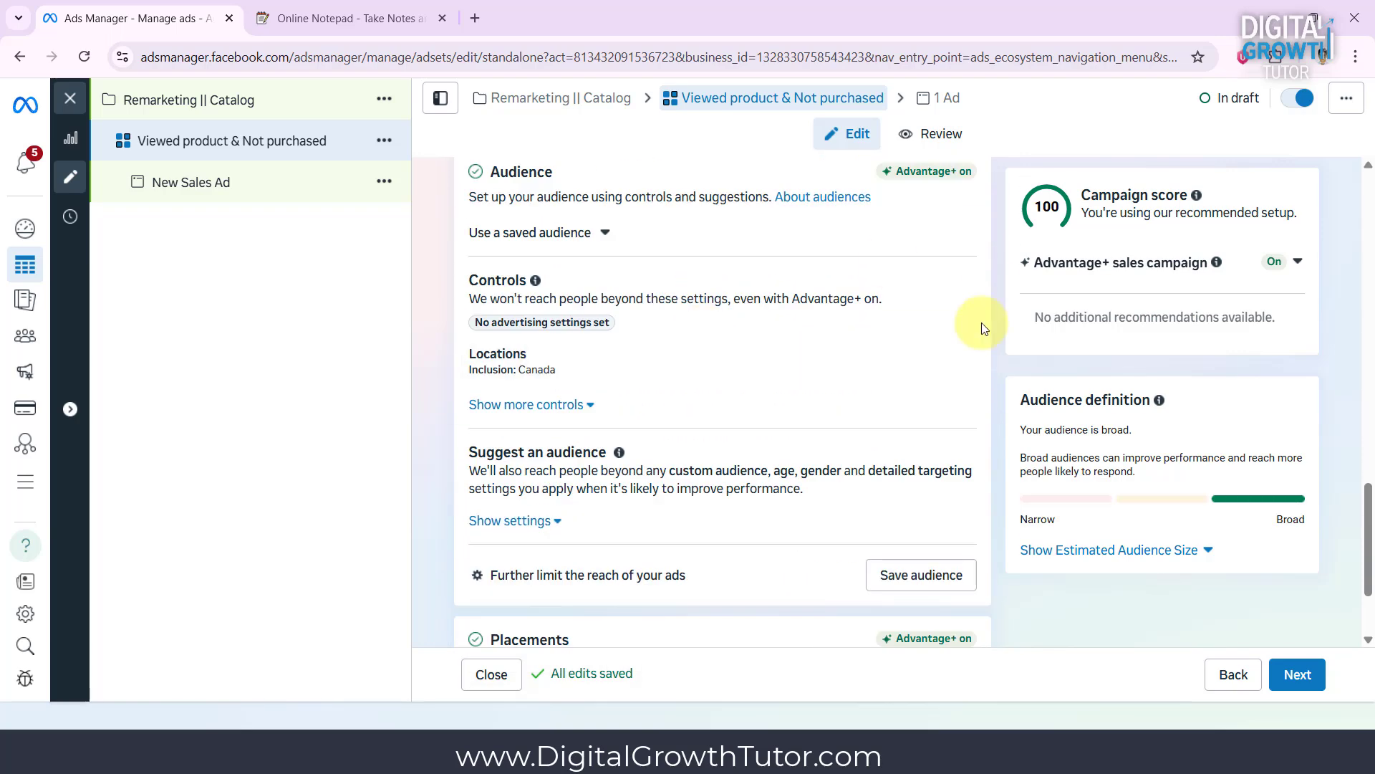
click(960, 355)
click(665, 523)
text(United)
click(712, 547)
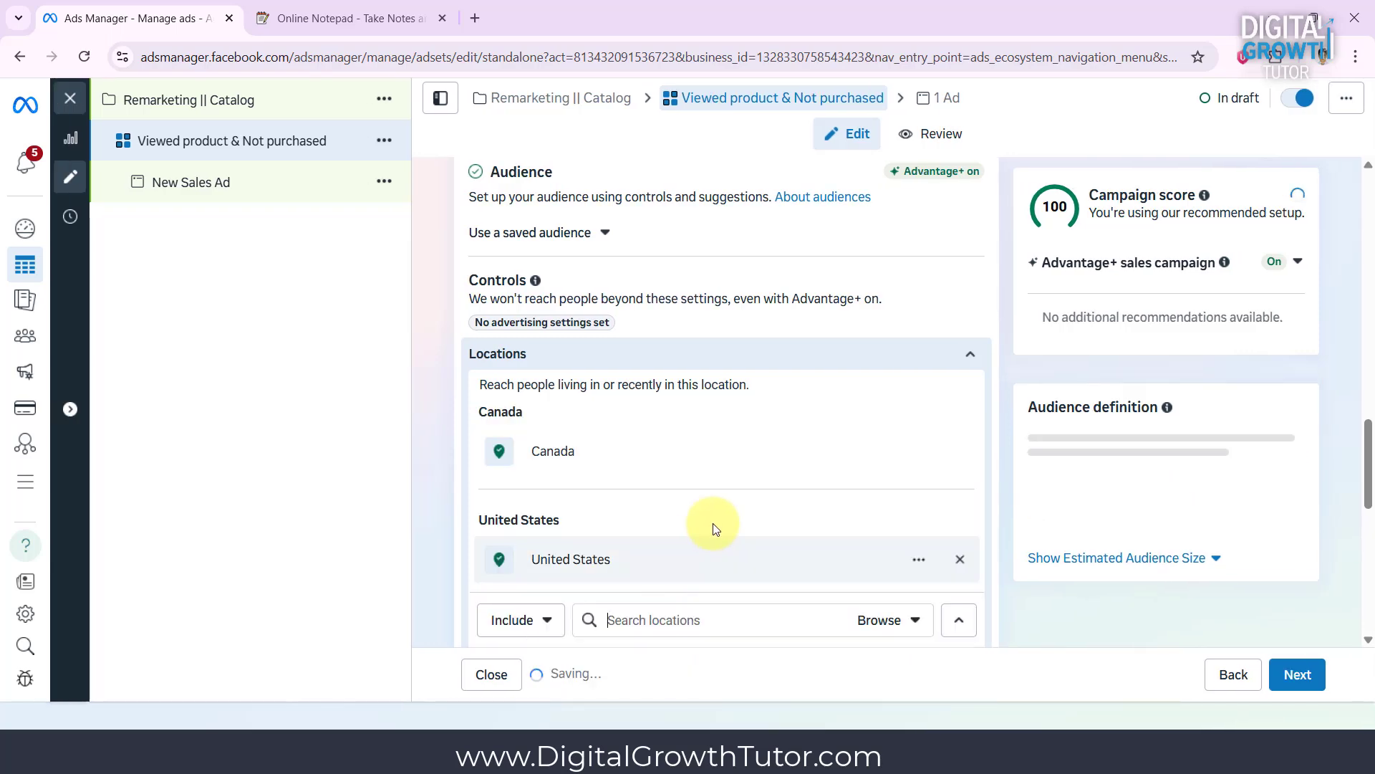
Switch the audience setup to Further limit the reach of your ads
scroll(749, 512, down, 3)
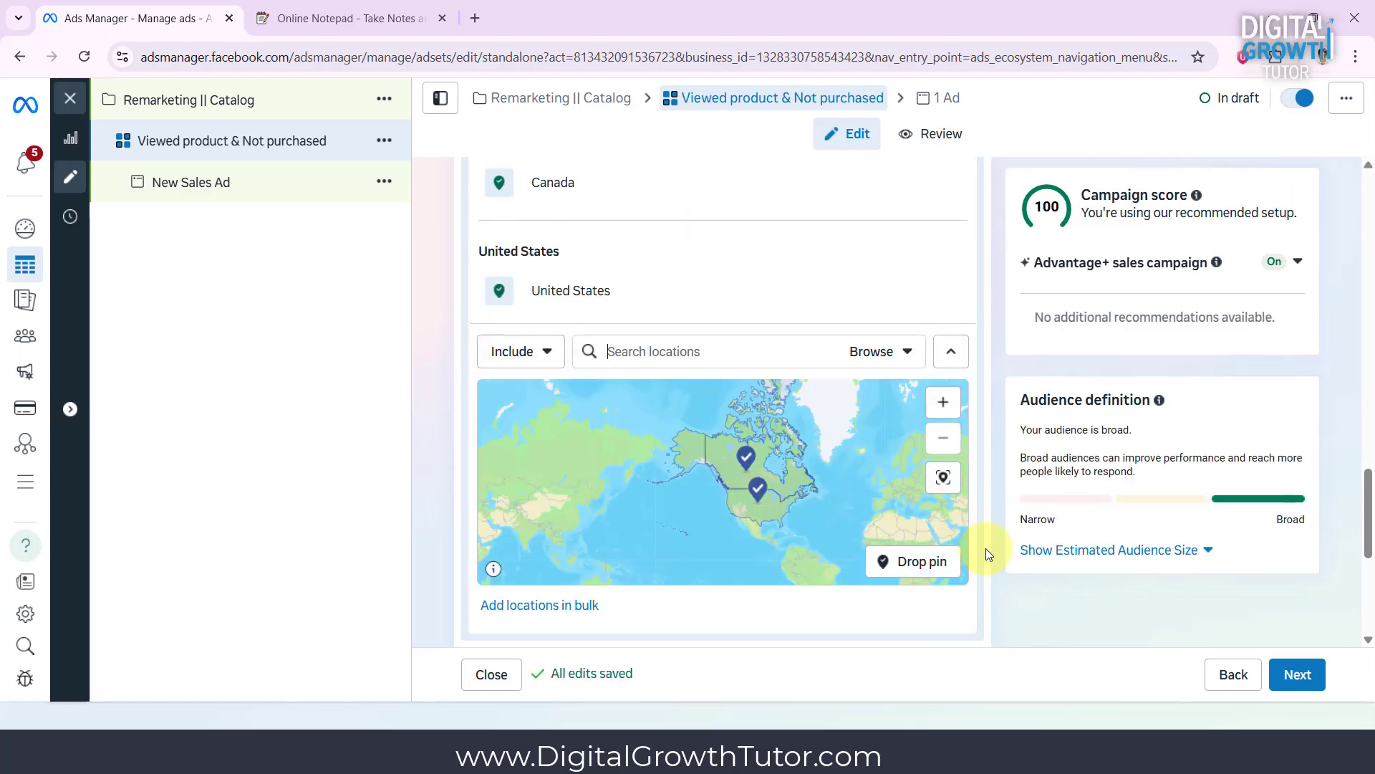
scroll(985, 552, down, 3)
scroll(978, 569, down, 3)
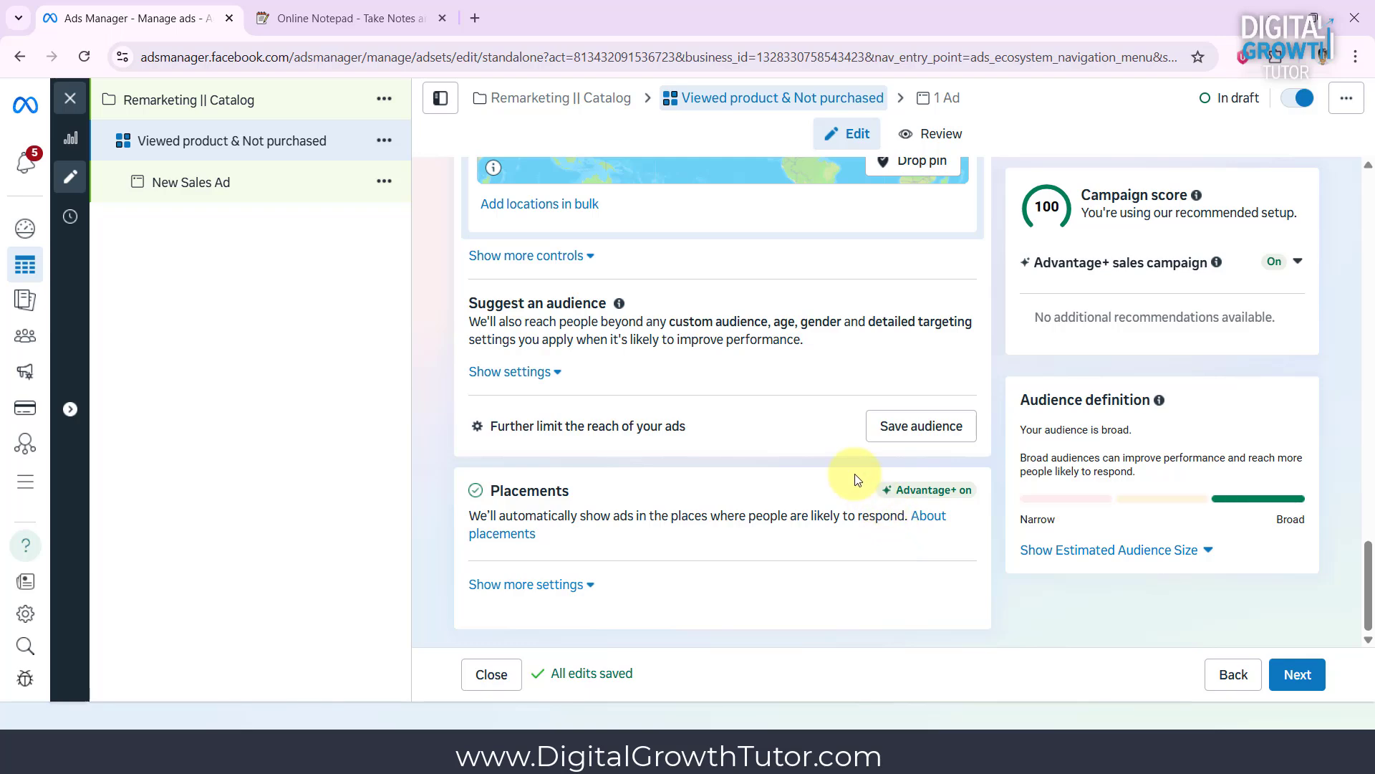
click(604, 442)
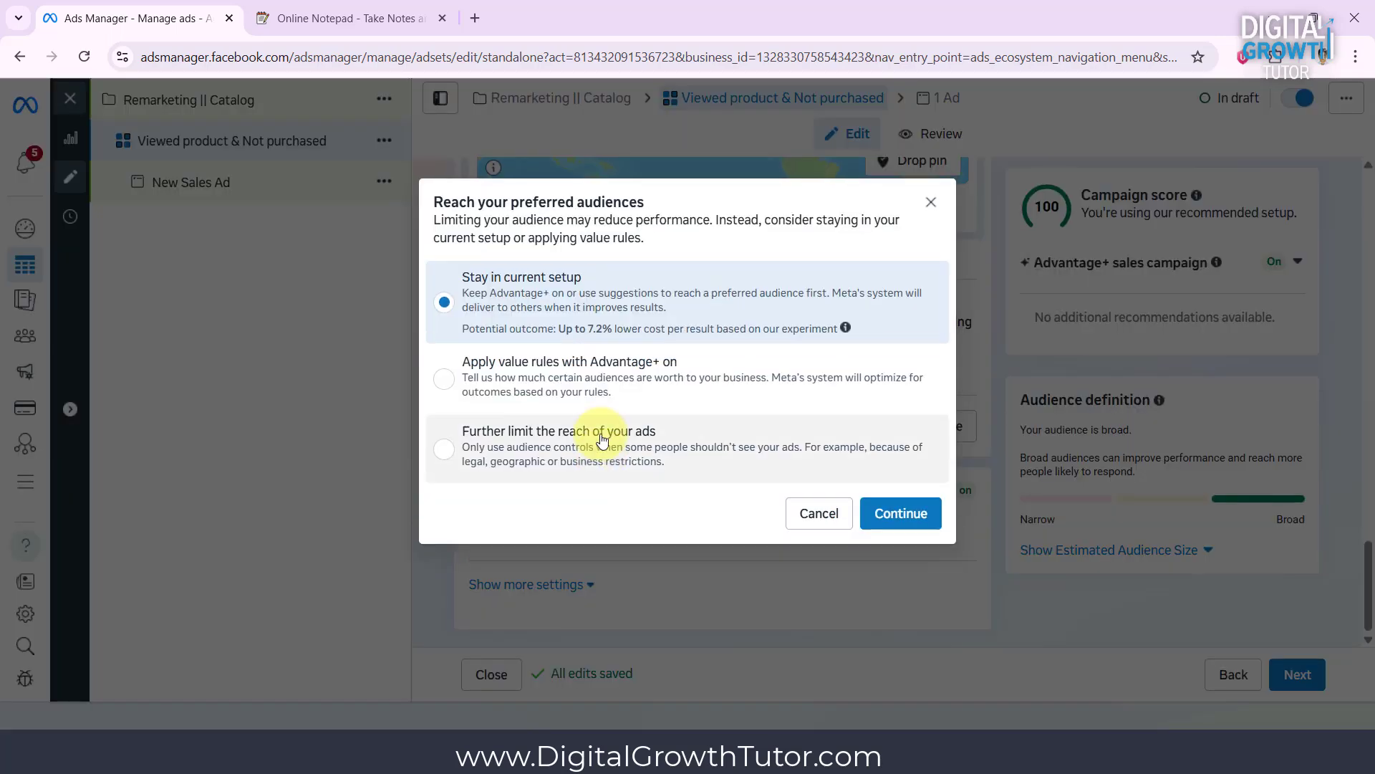
click(485, 454)
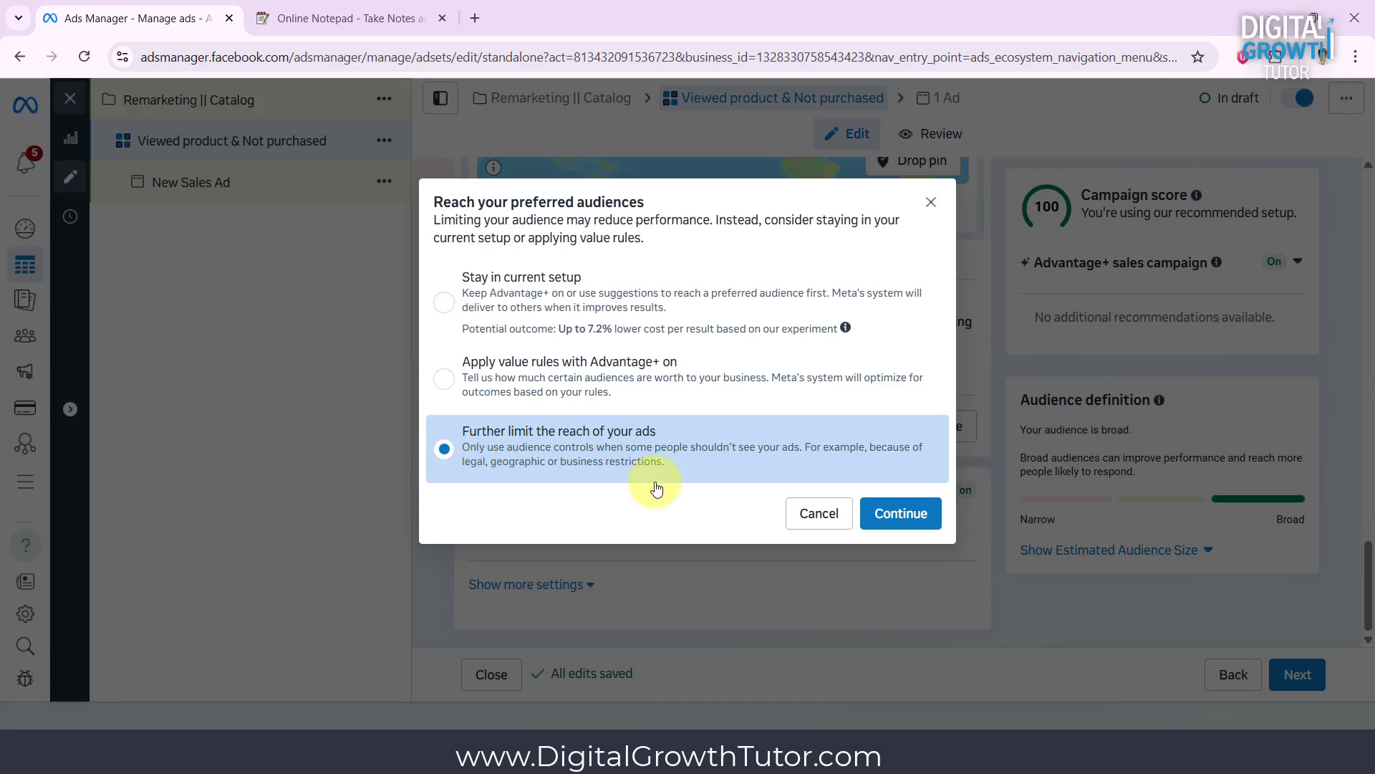
click(894, 514)
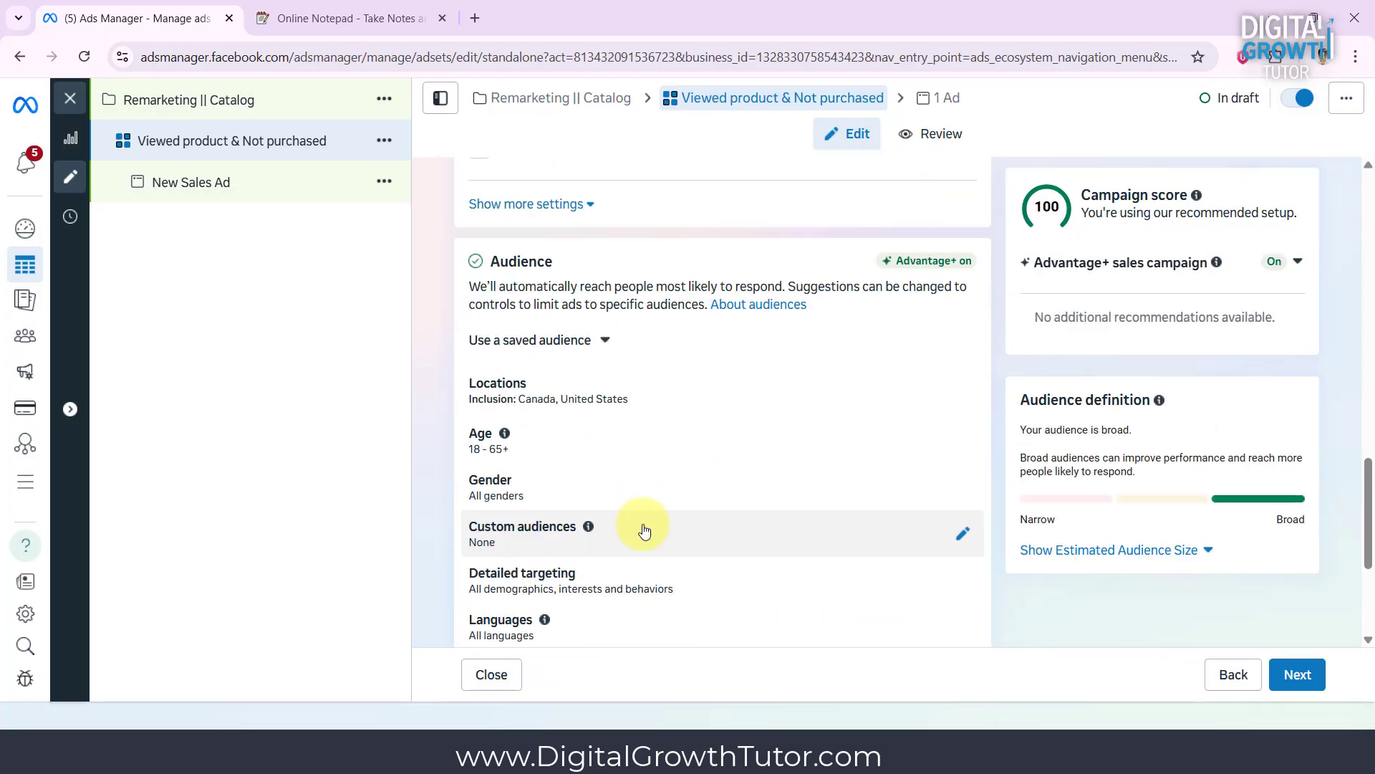
Include the custom audience "Viewed Product & not purchased" and turn off its use as a suggestion
click(961, 545)
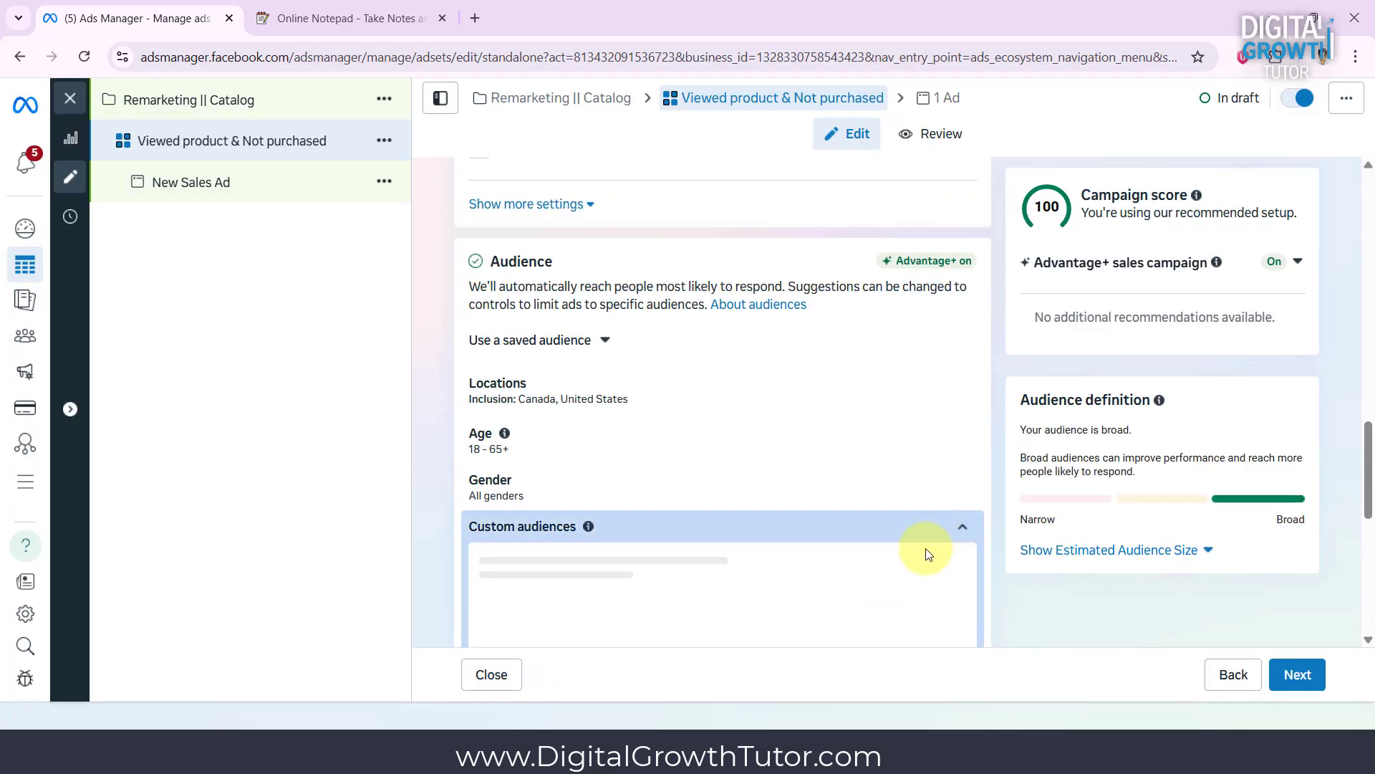
scroll(788, 541, down, 1)
click(694, 520)
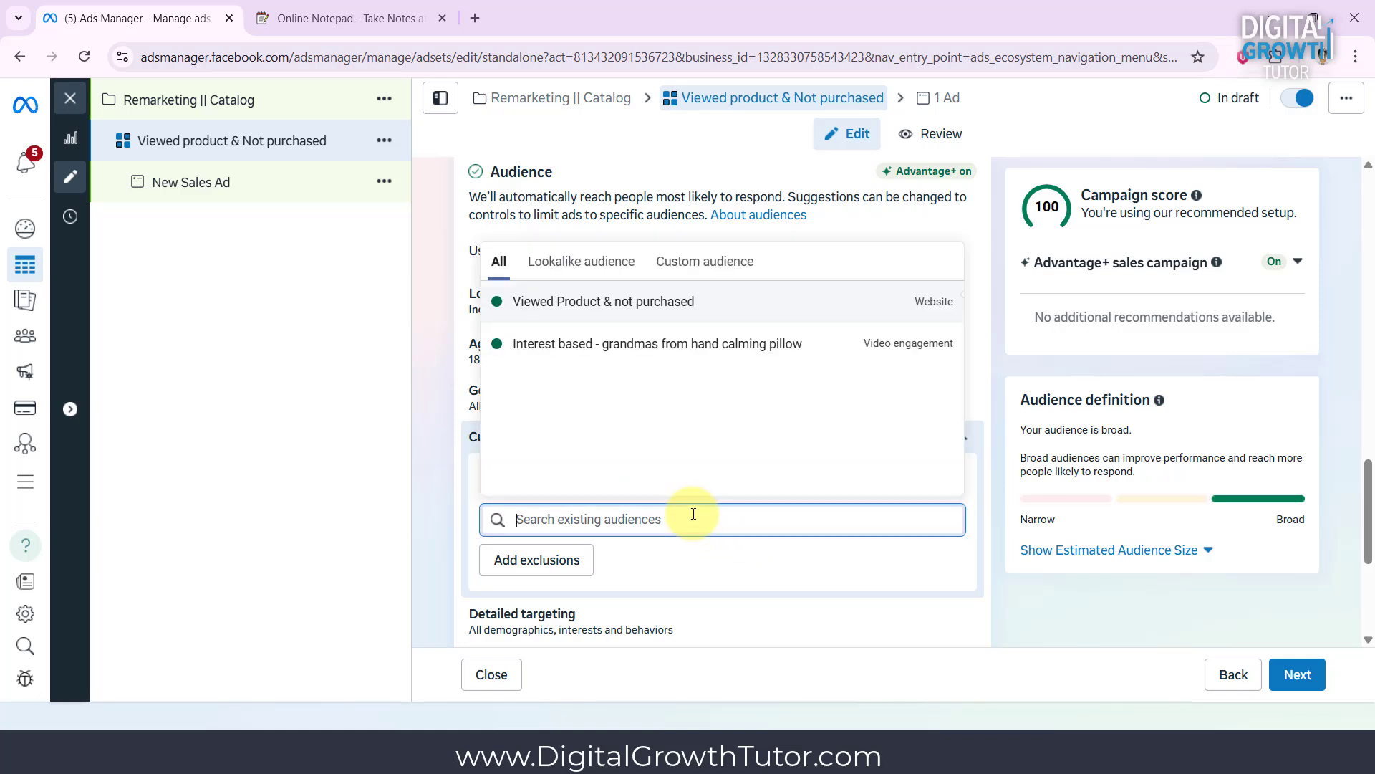
click(588, 310)
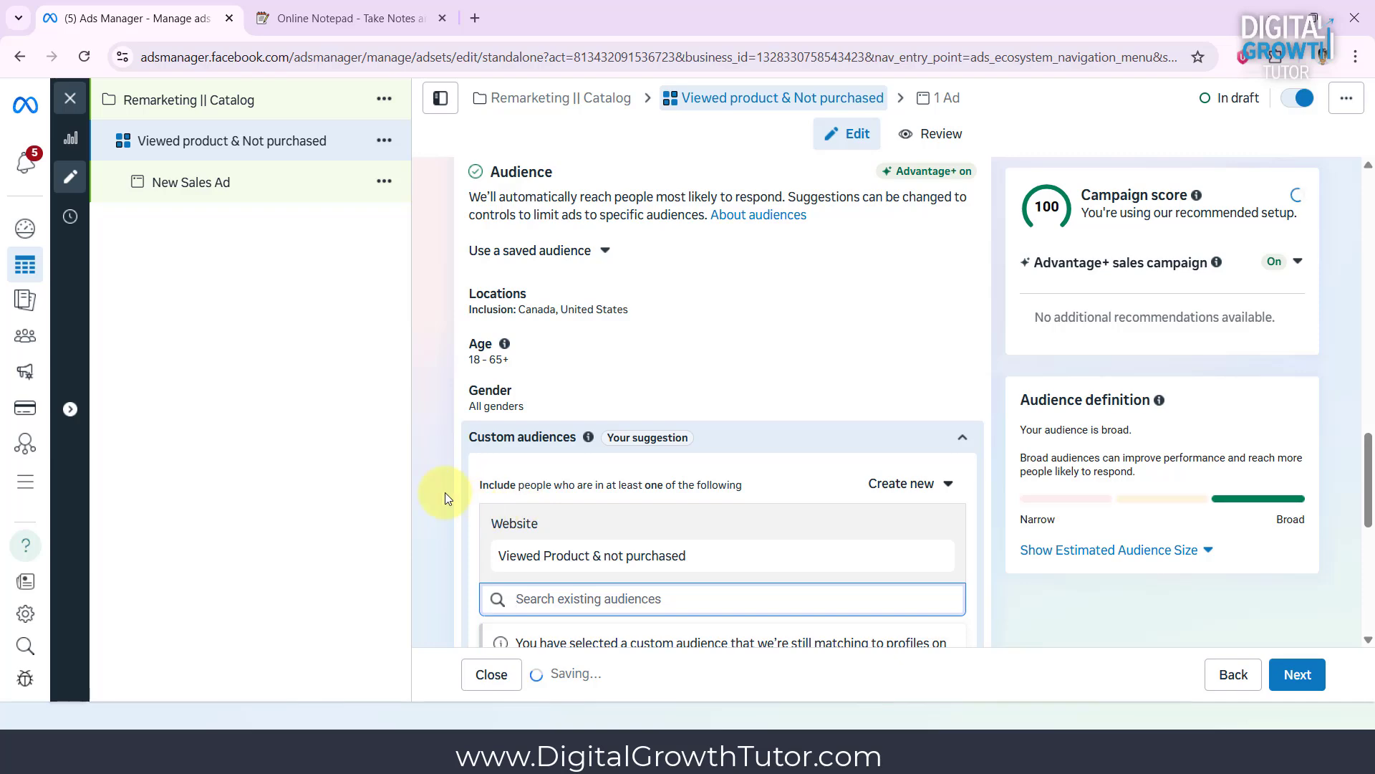
scroll(445, 492, down, 4)
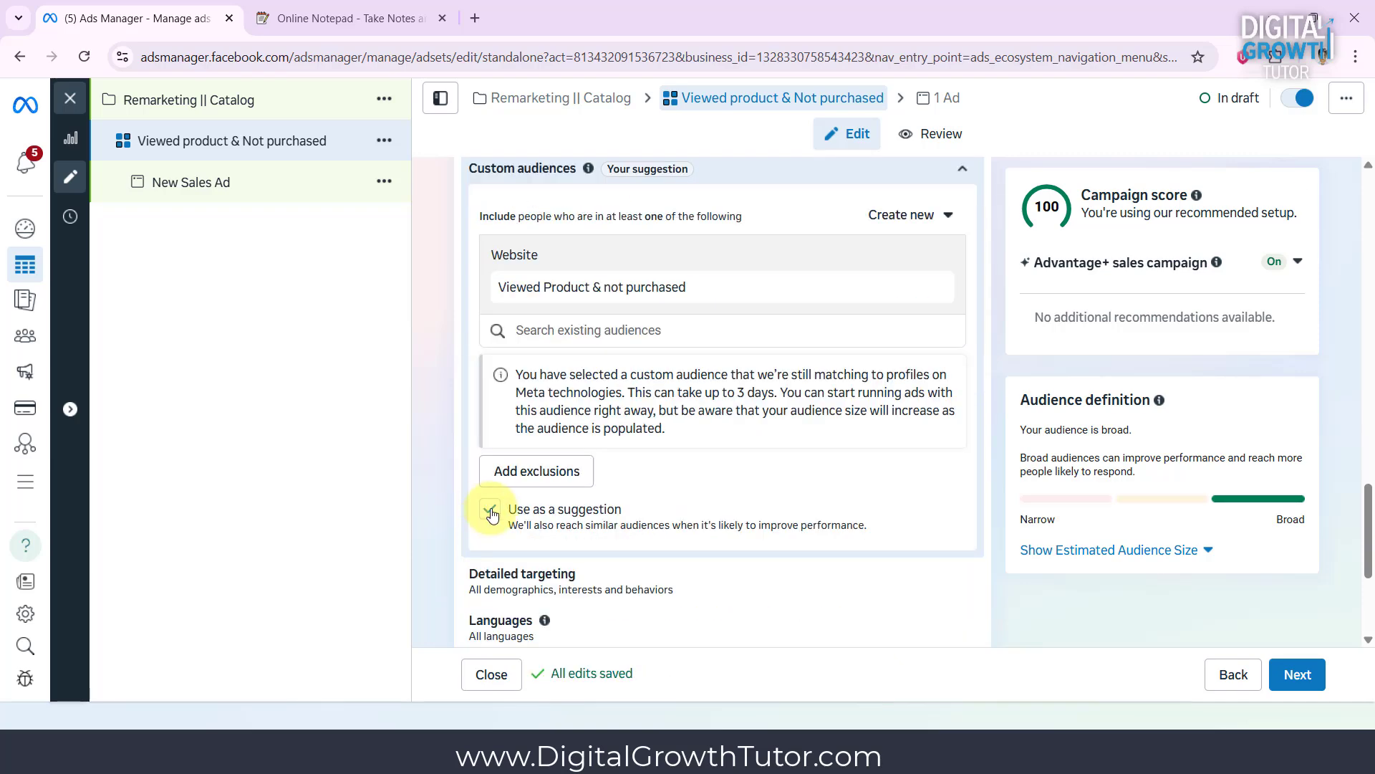
click(490, 510)
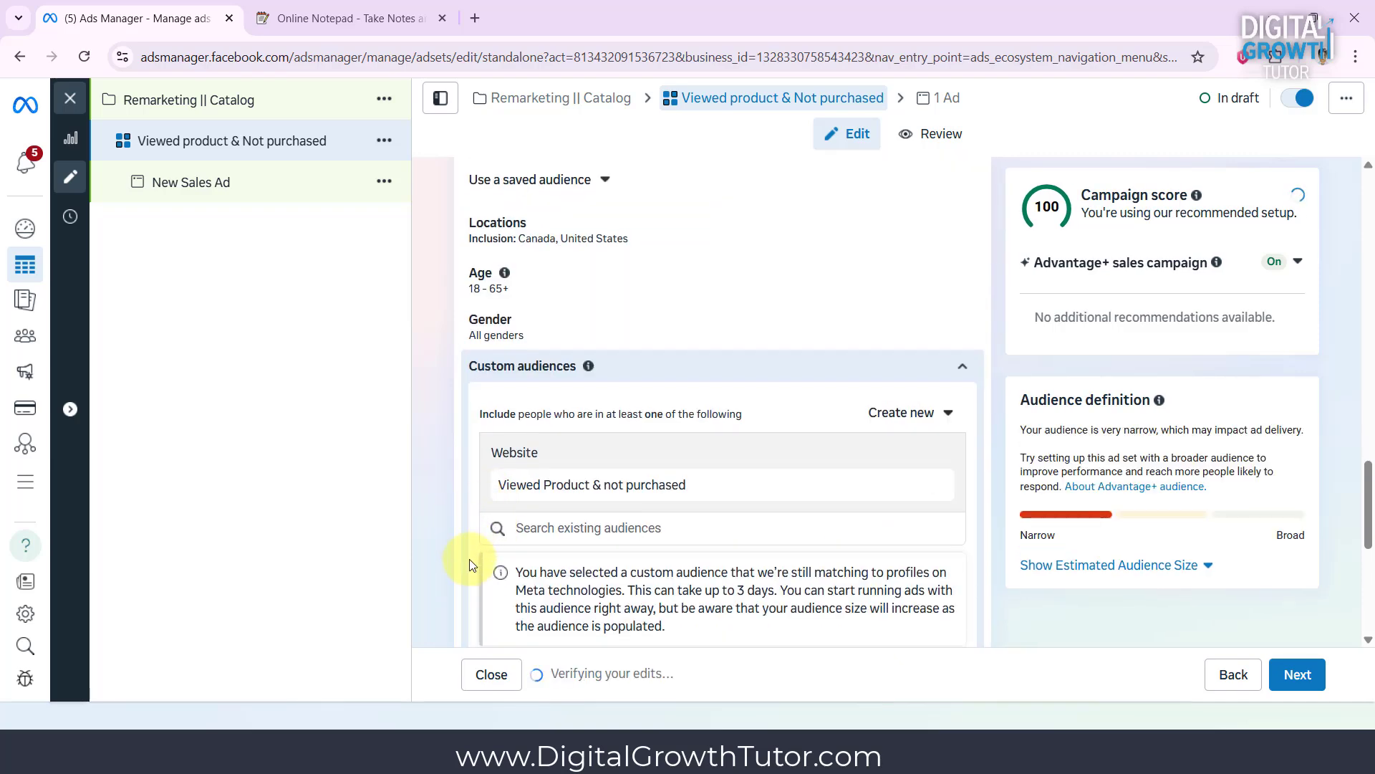
Review the remaining audience and placement settings and show the estimated audience size
scroll(471, 564, down, 2)
scroll(470, 559, down, 2)
scroll(470, 551, down, 1)
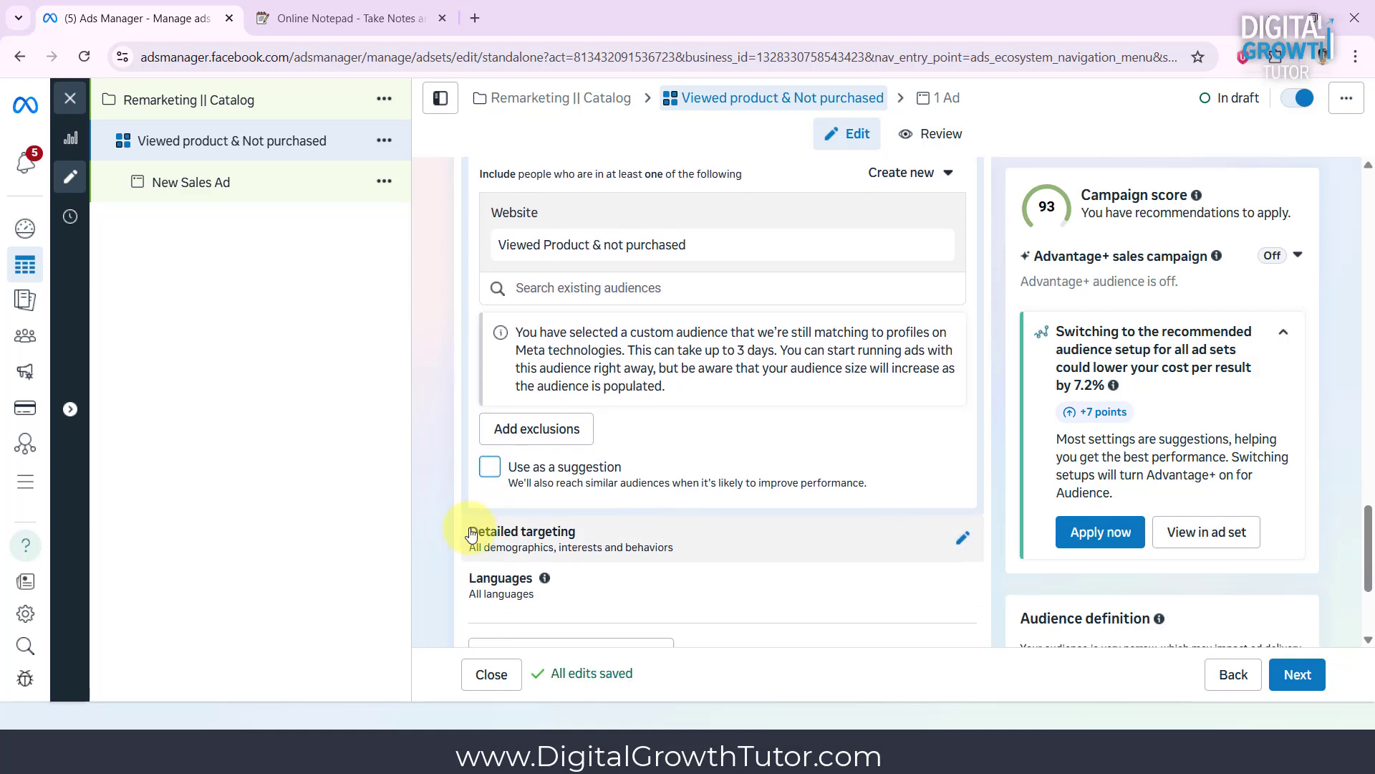
scroll(466, 516, down, 1)
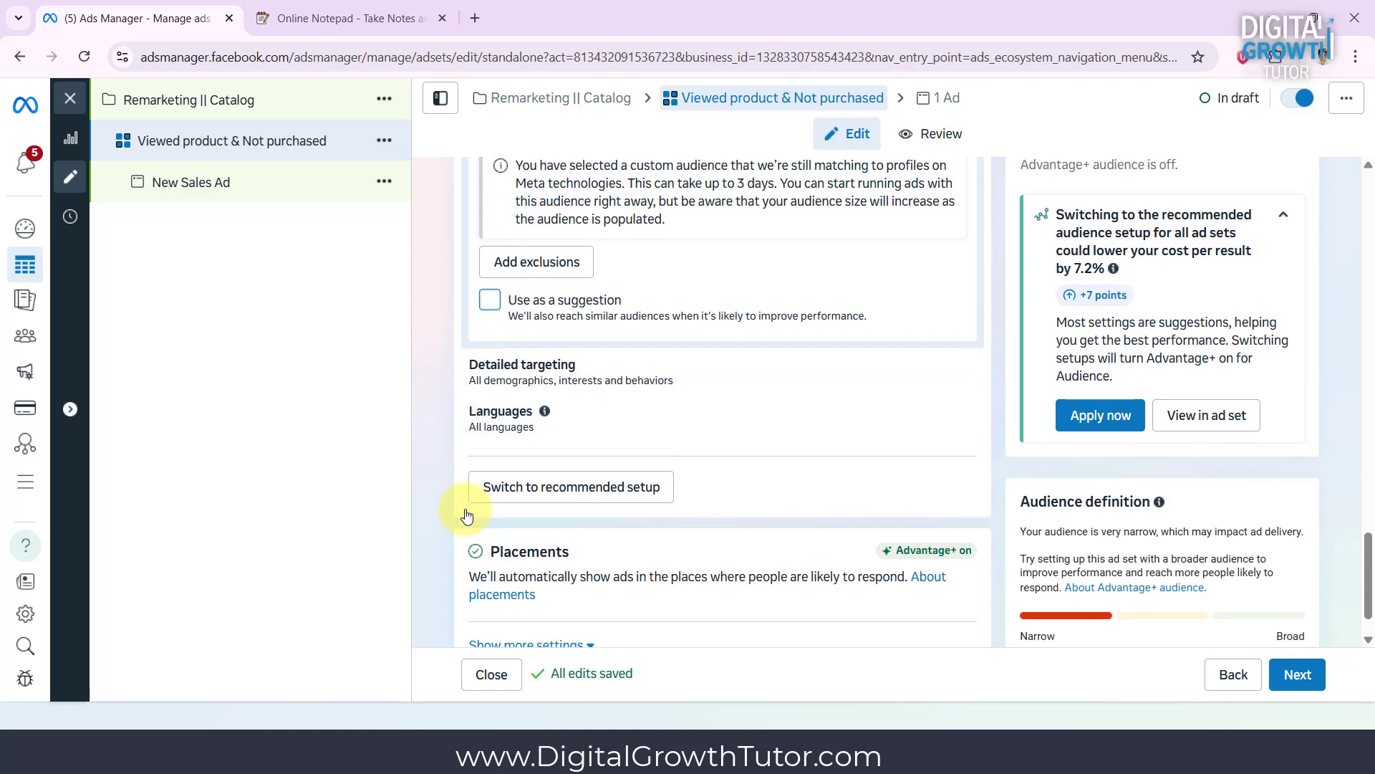
scroll(725, 475, down, 1)
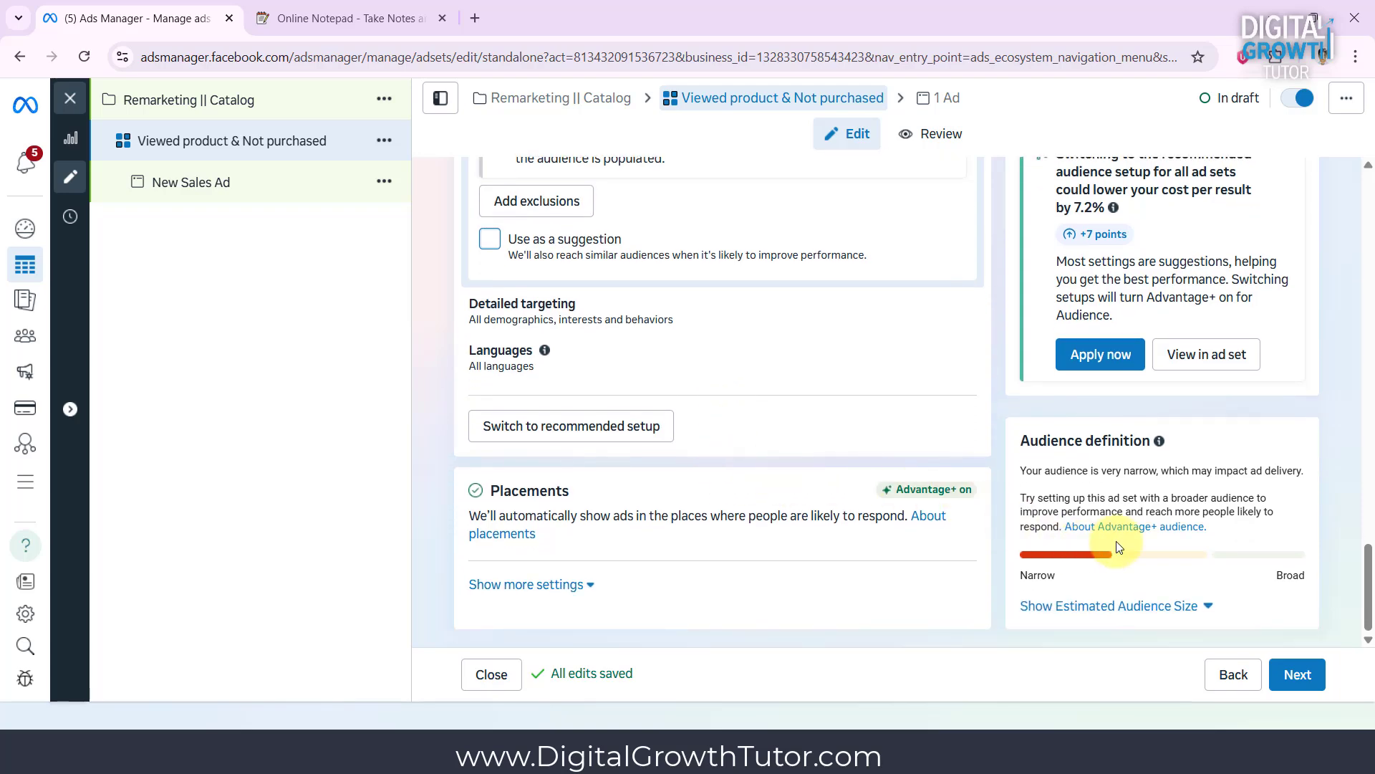
click(1182, 606)
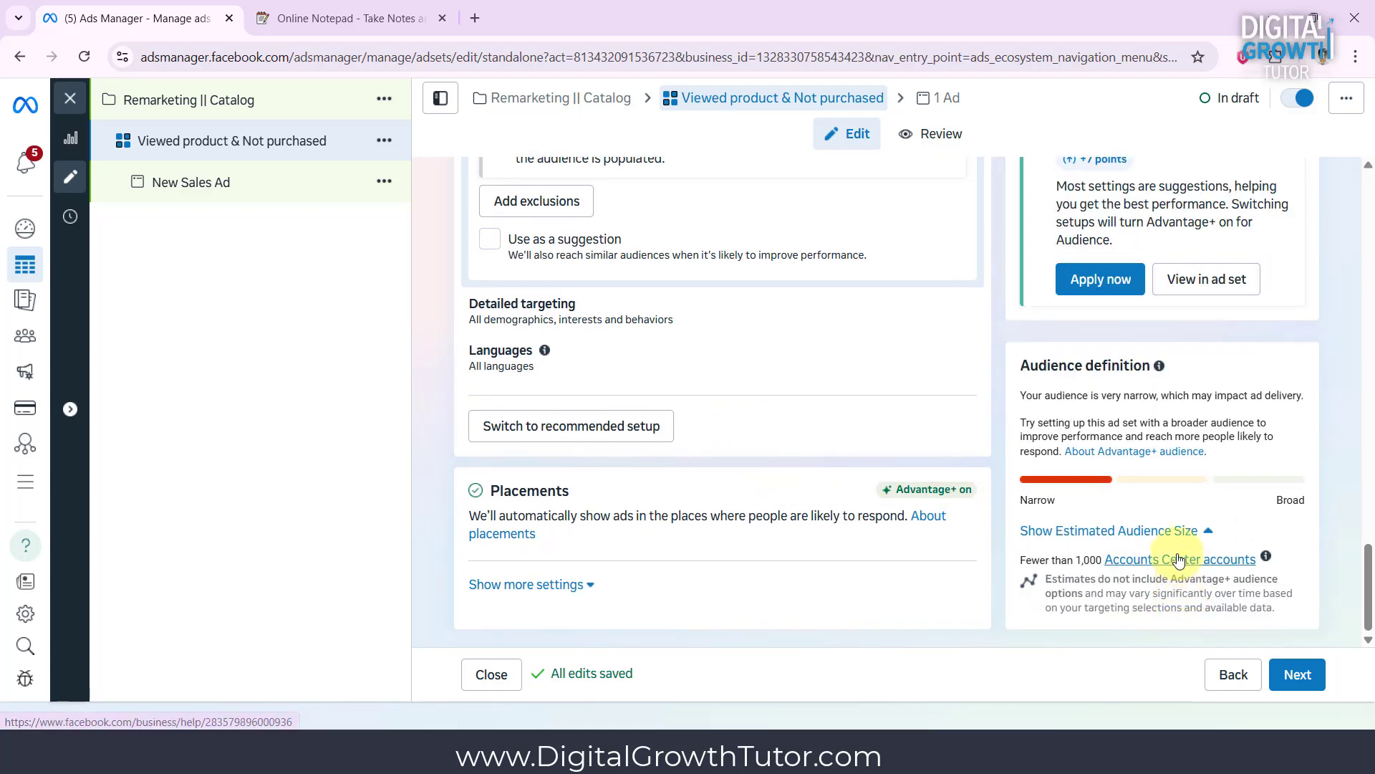
click(1121, 532)
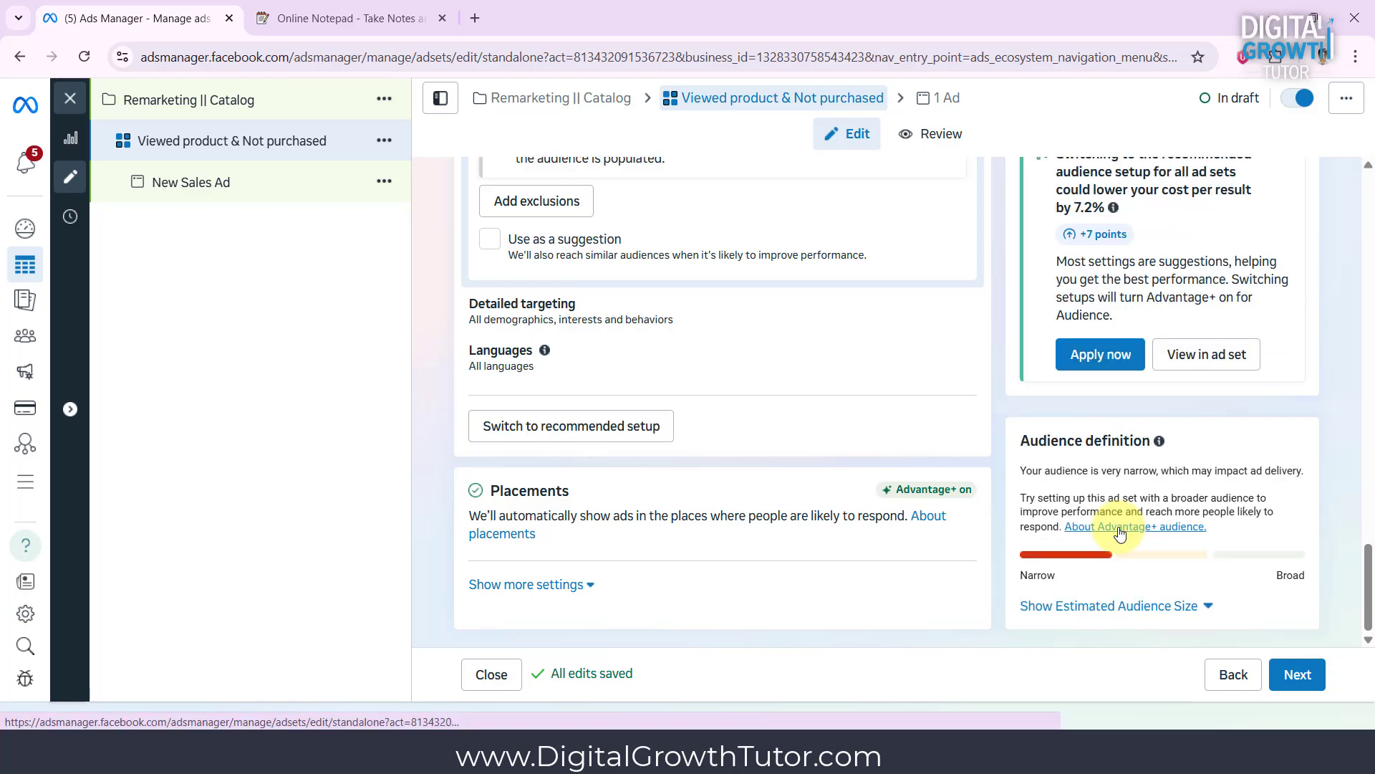
click(1156, 606)
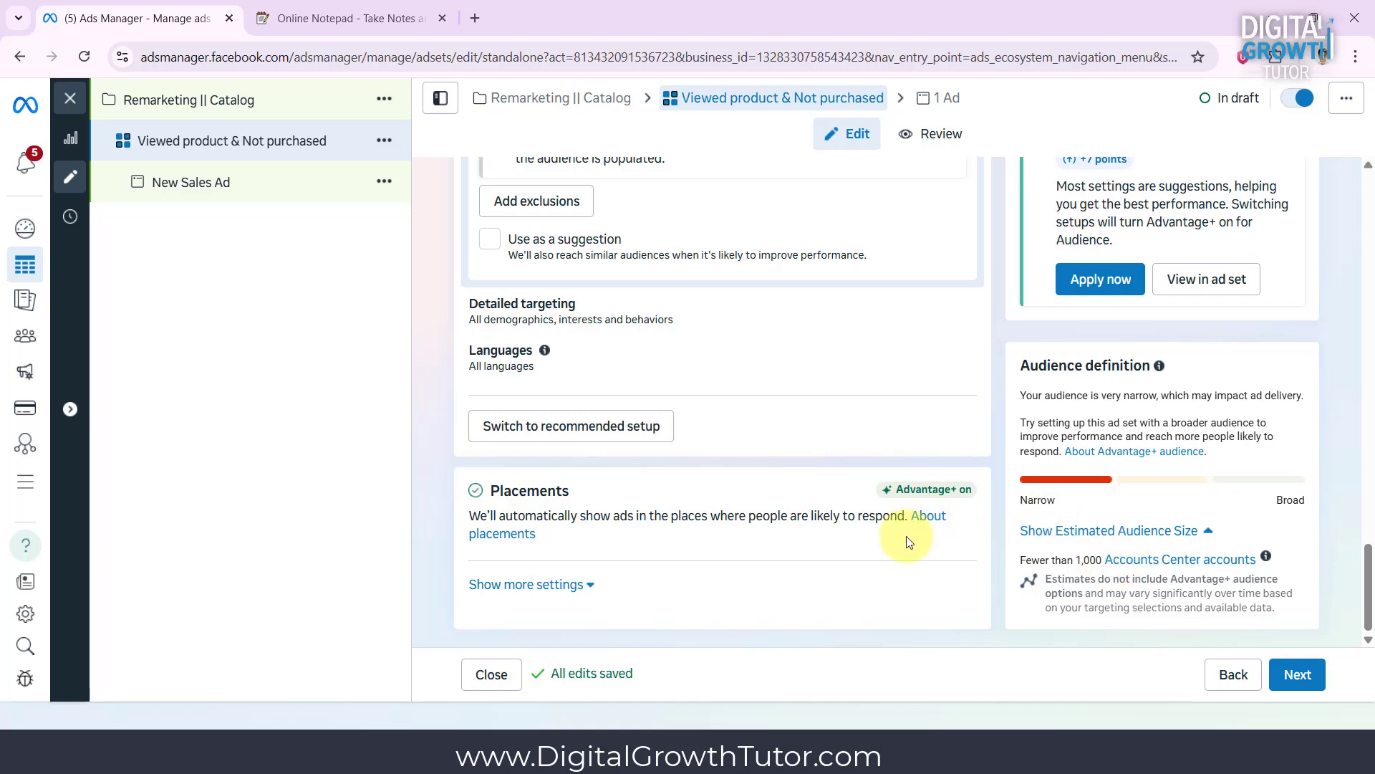
Continue to the ad and review its identity, format and destination settings up to the website URL
click(1302, 677)
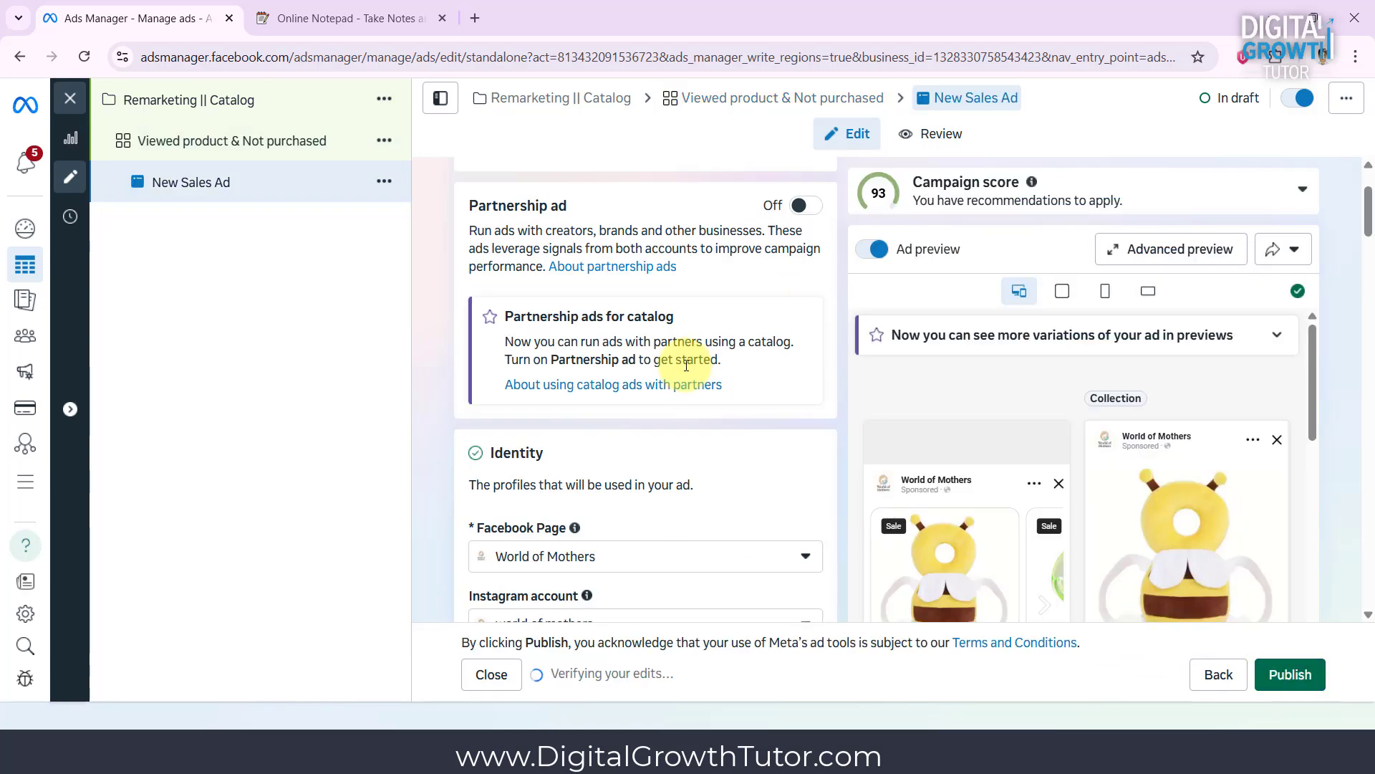
scroll(686, 365, down, 2)
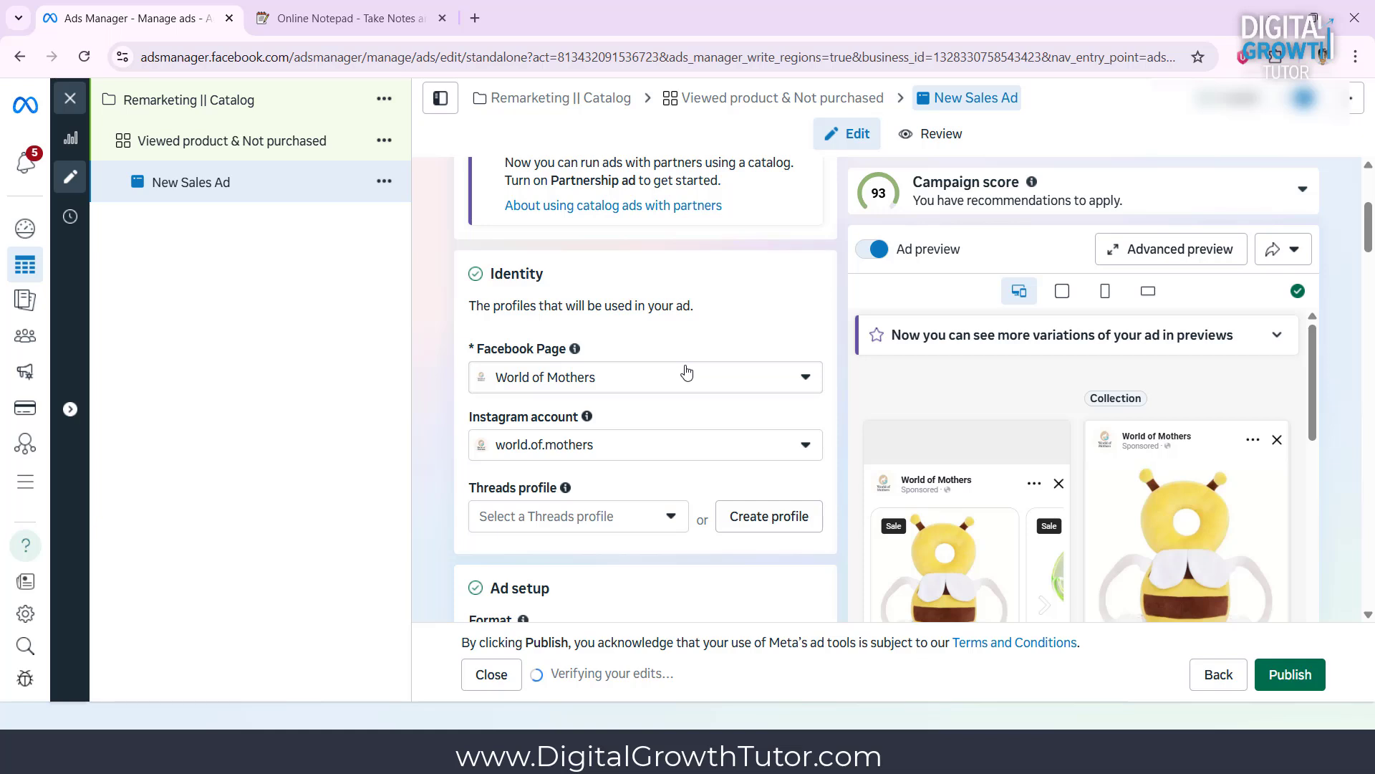
scroll(687, 372, down, 2)
scroll(686, 371, down, 2)
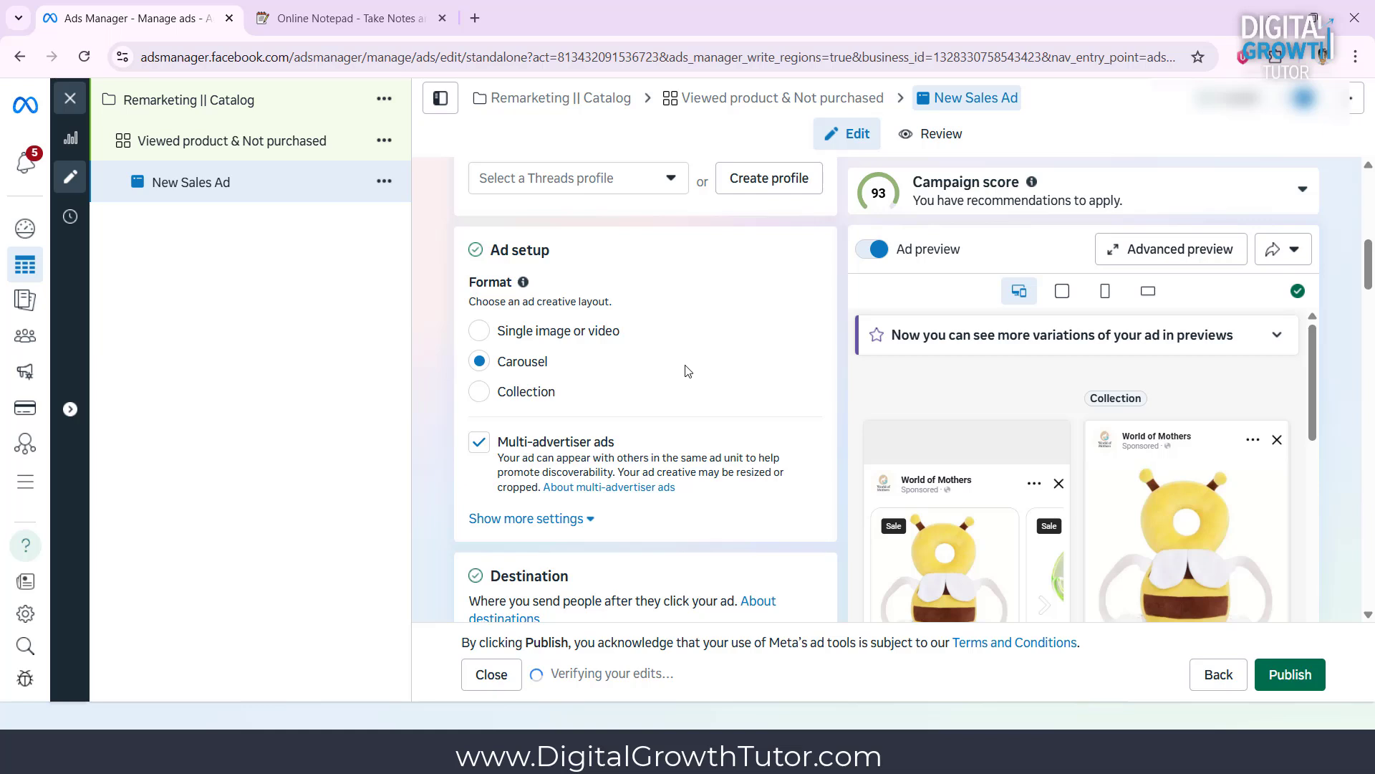
scroll(686, 369, down, 4)
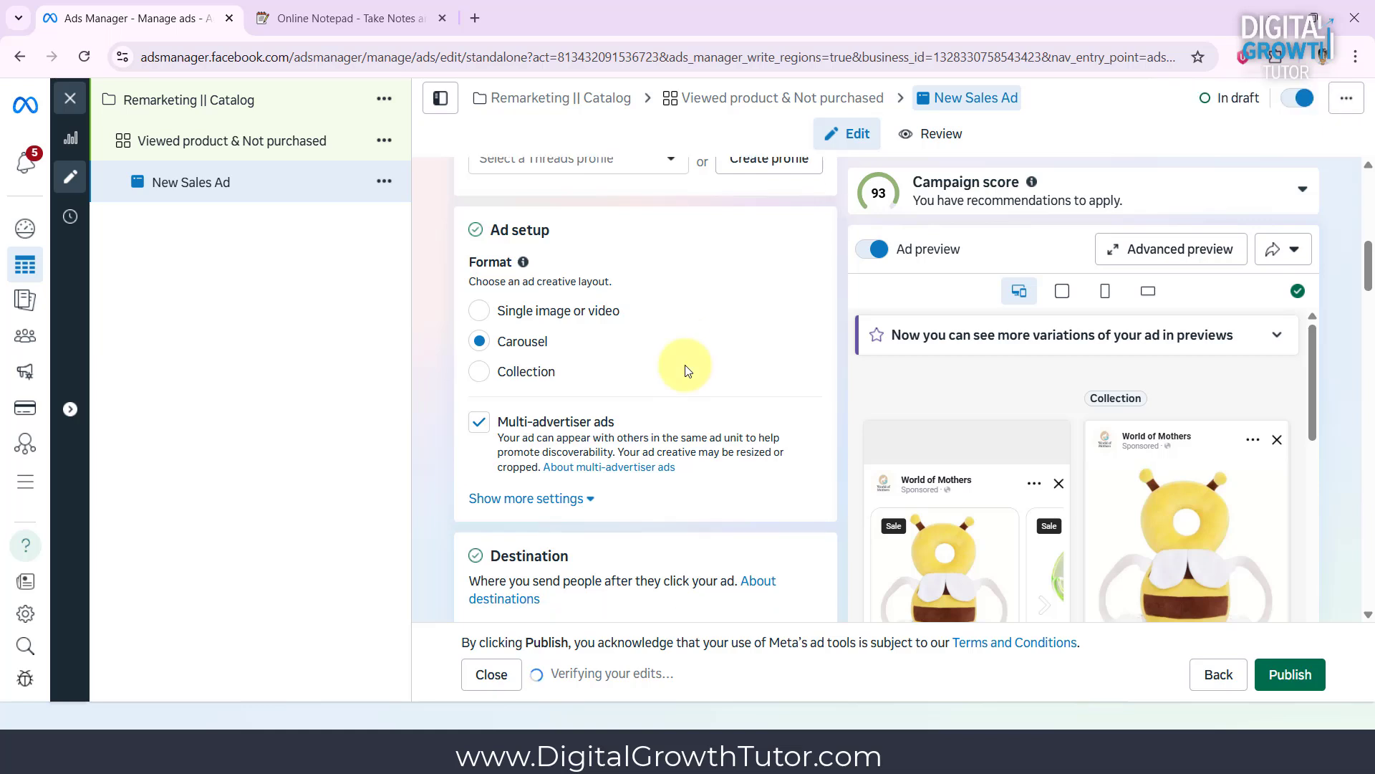
scroll(687, 367, down, 2)
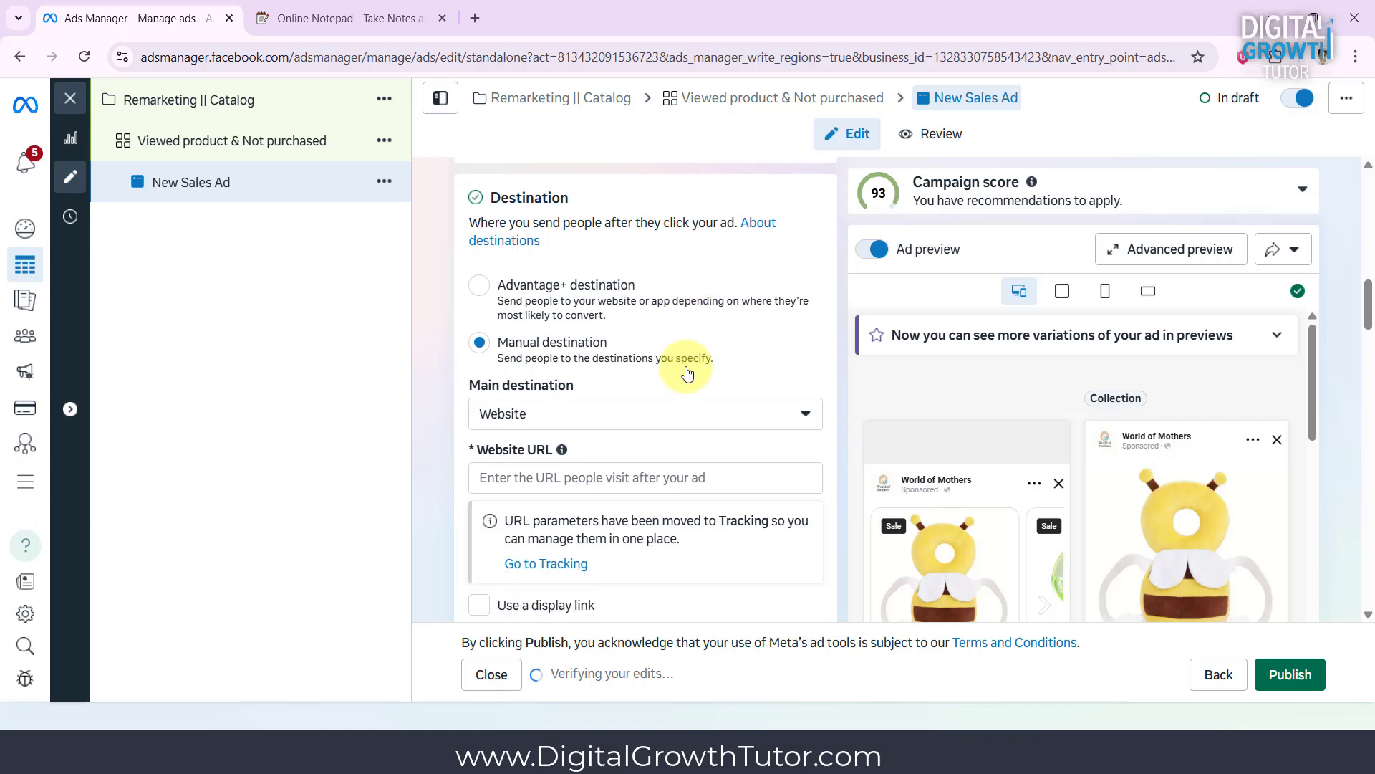
scroll(716, 366, down, 1)
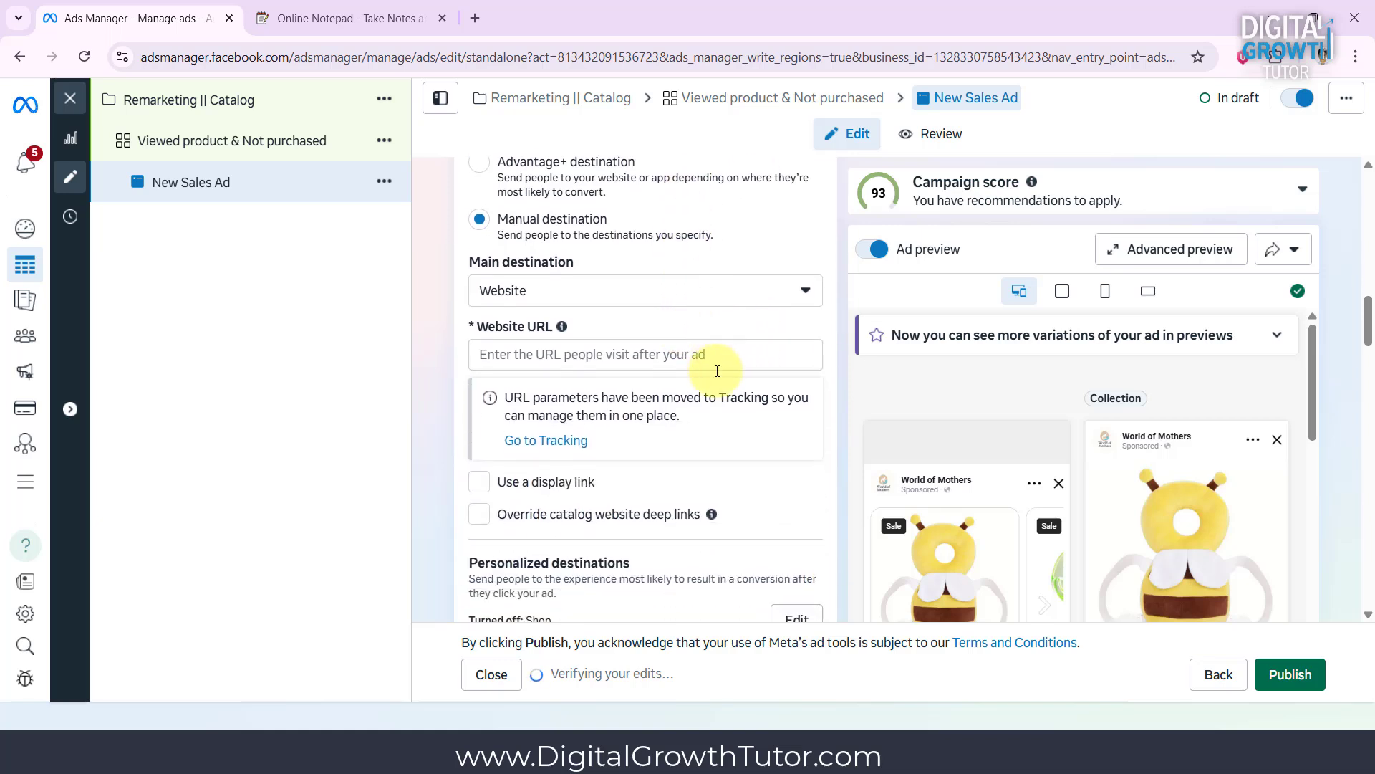
click(546, 296)
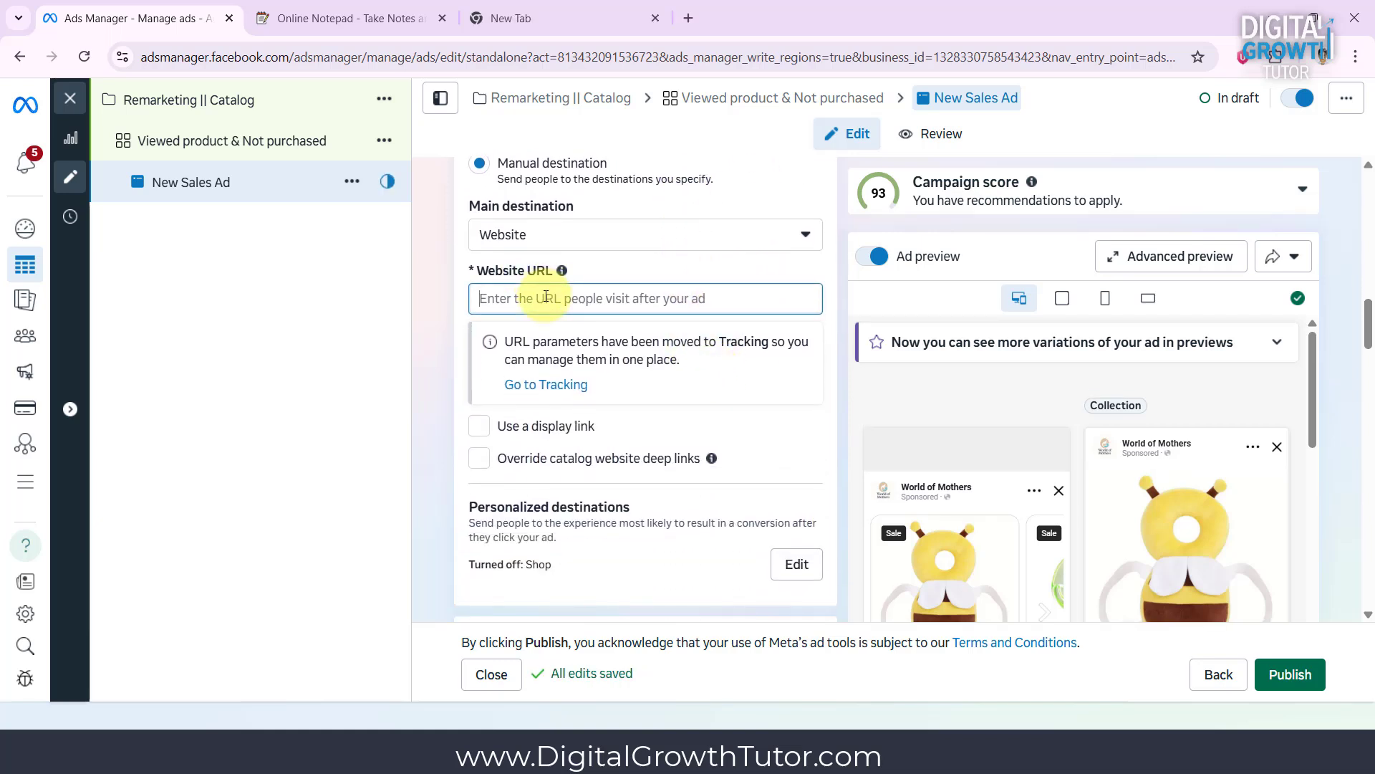
Replace the product name in the catalog card headline with "Free Shipping Over $40"
scroll(733, 356, down, 6)
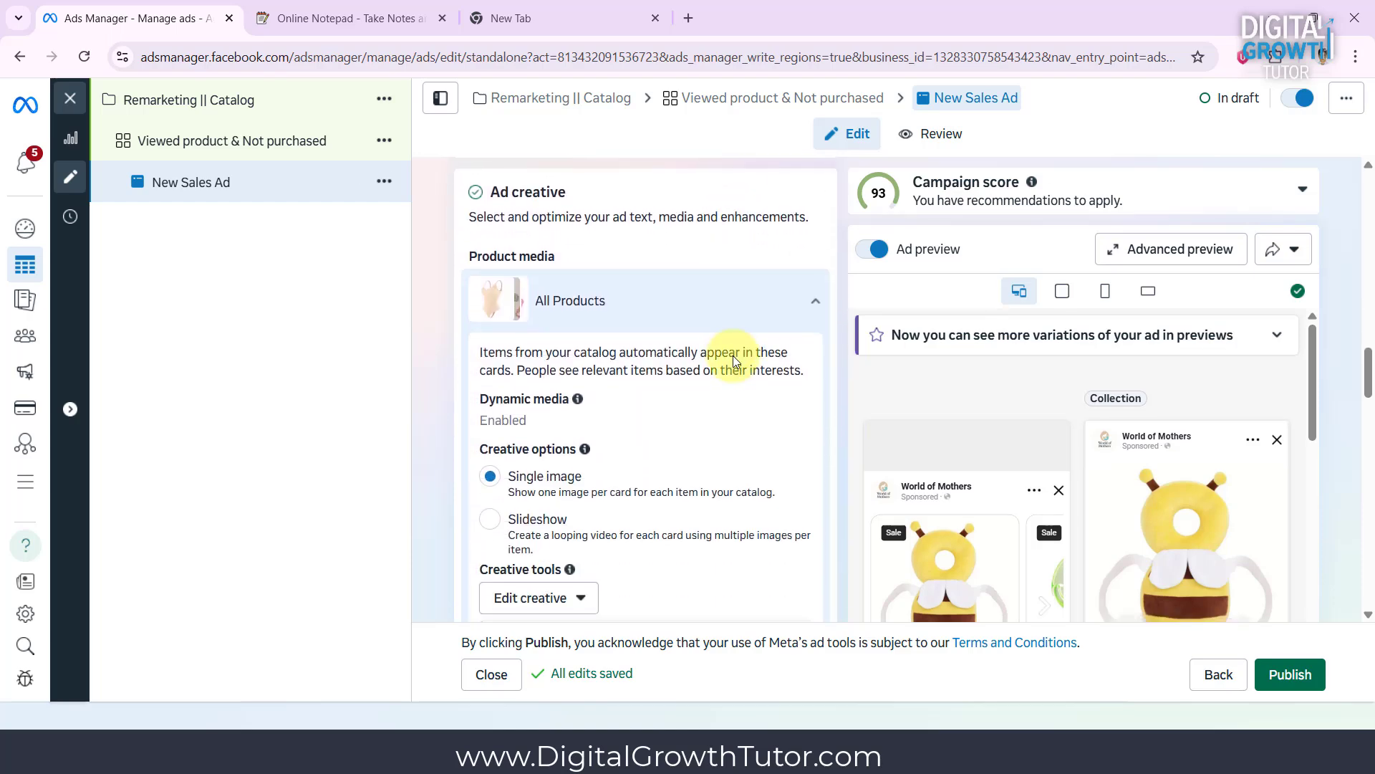
scroll(732, 355, down, 4)
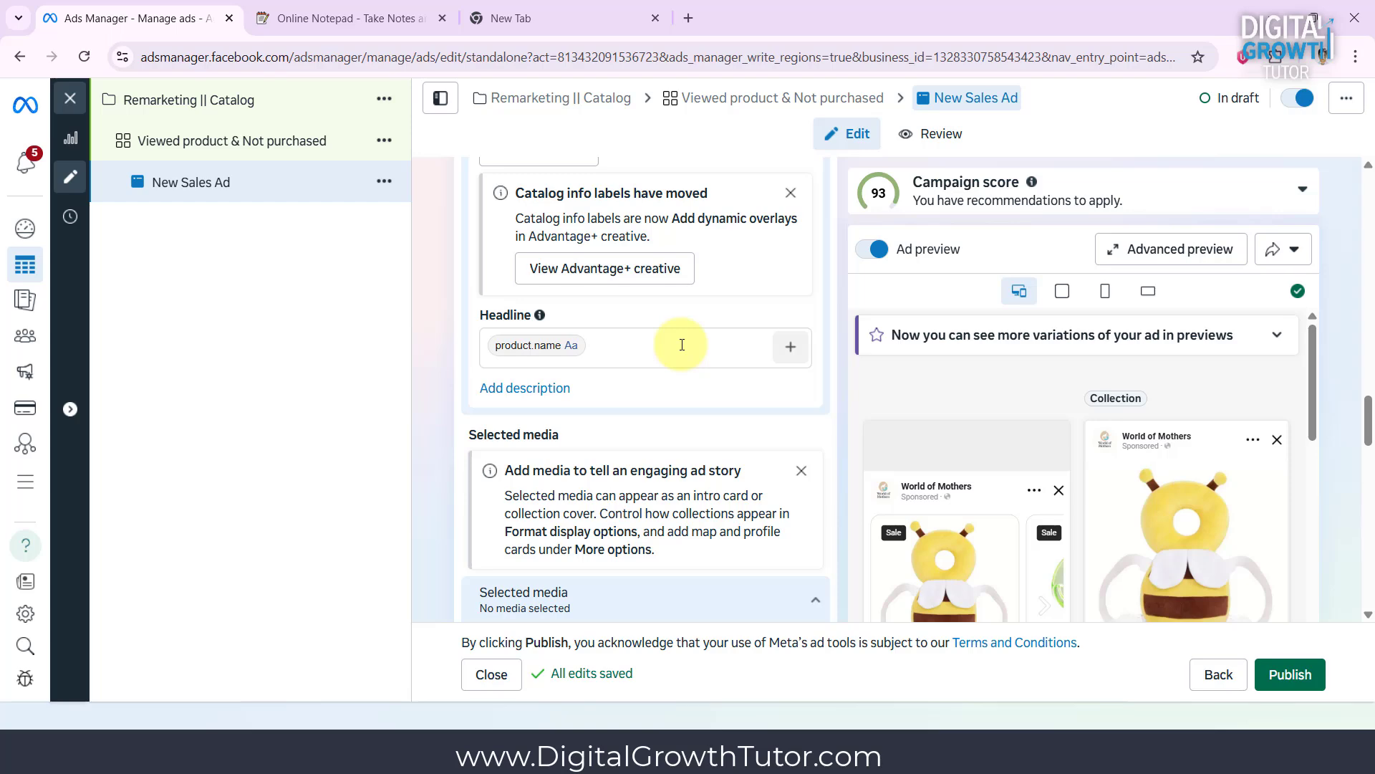
scroll(682, 345, down, 1)
click(621, 268)
key(BackSpace)
text(Free Shipping Over $40)
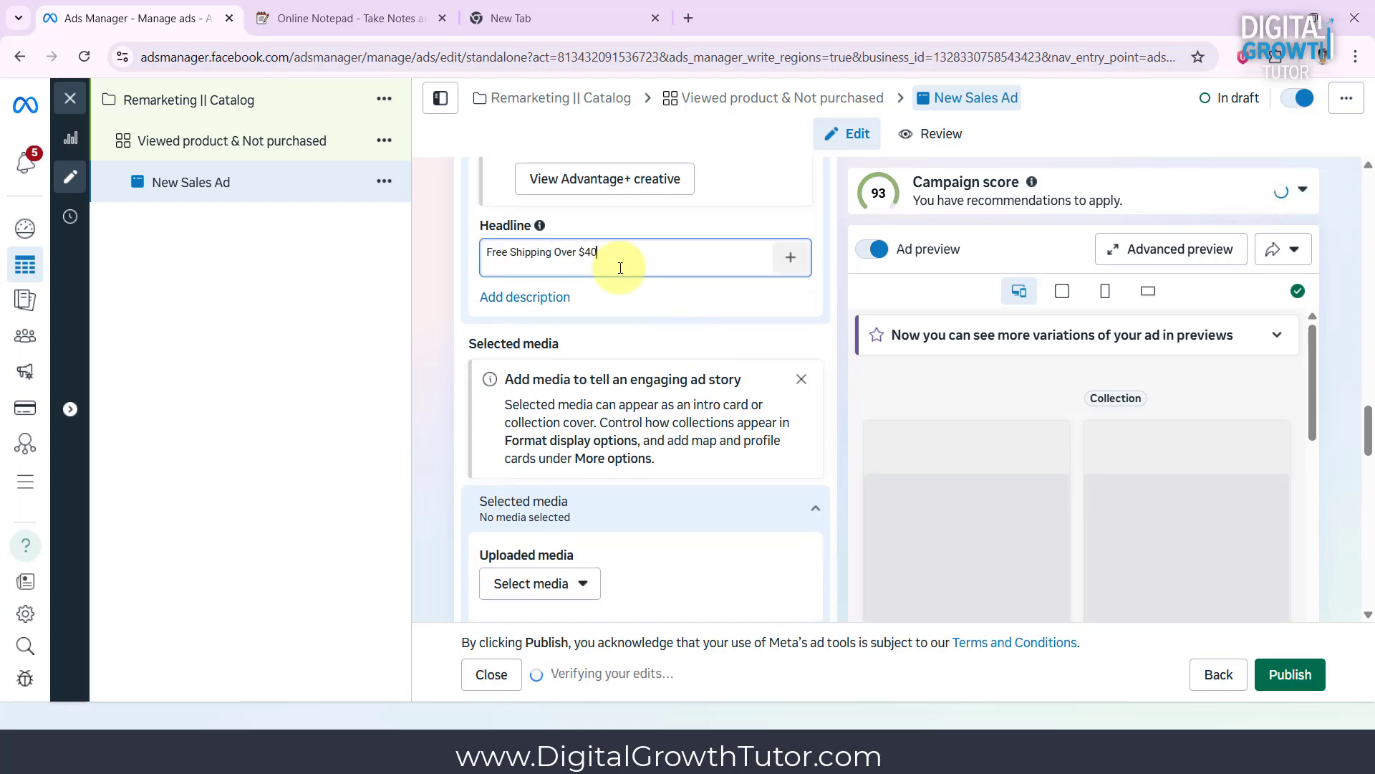
Enter the primary text "Still thinking about it? Your baby essentials are waiting — Free shipping on orders over $40." and browse the preview's product cards
scroll(620, 268, down, 5)
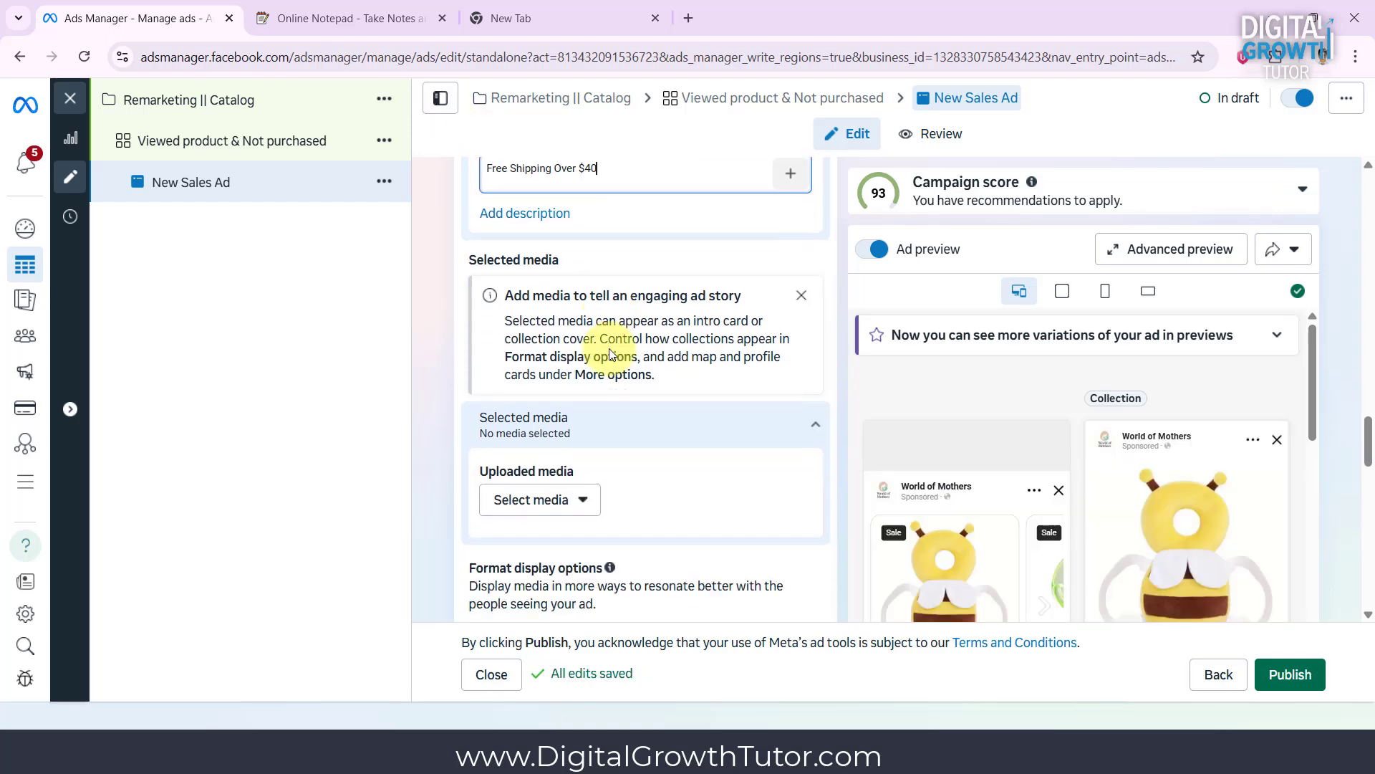
click(581, 336)
text(Still thinking about it? Your baby essentials are waiting — Free shipping on orders over $40.)
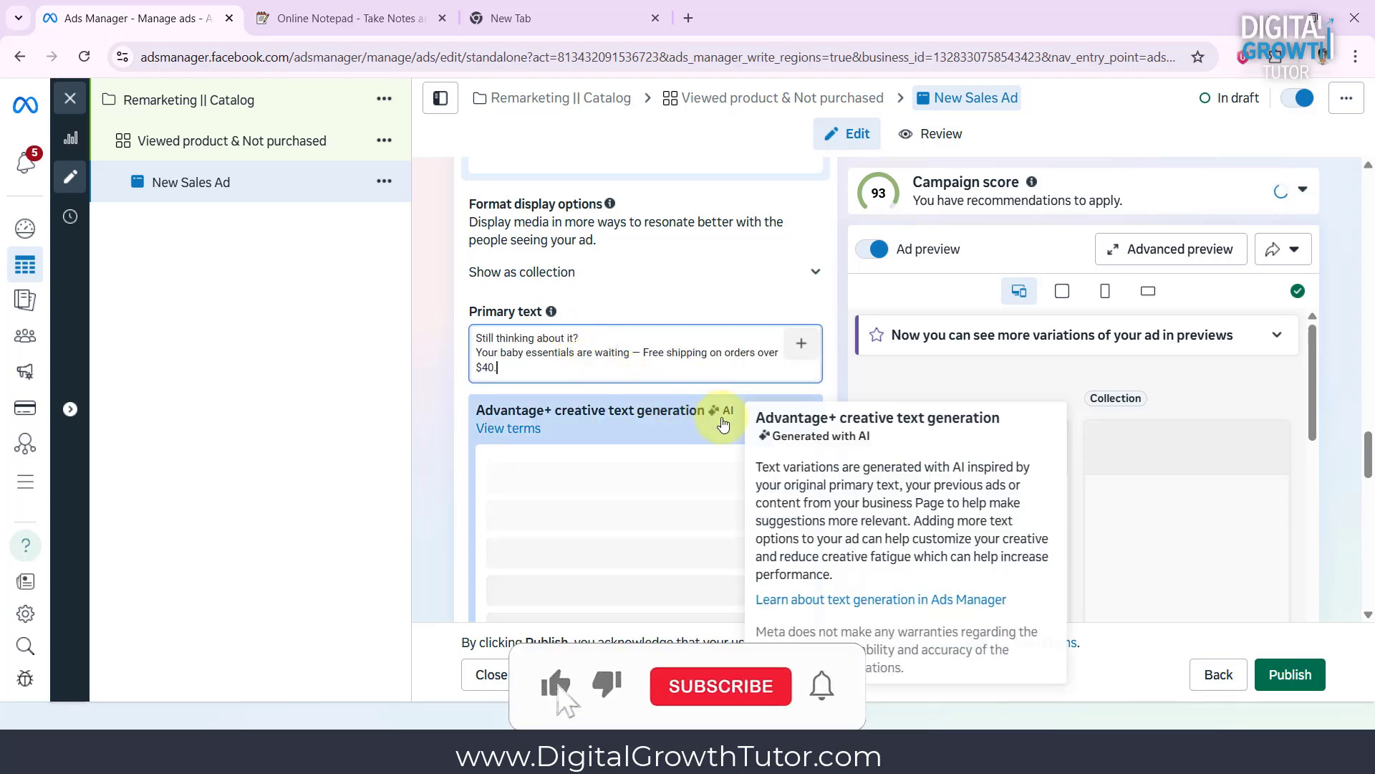
scroll(974, 465, down, 3)
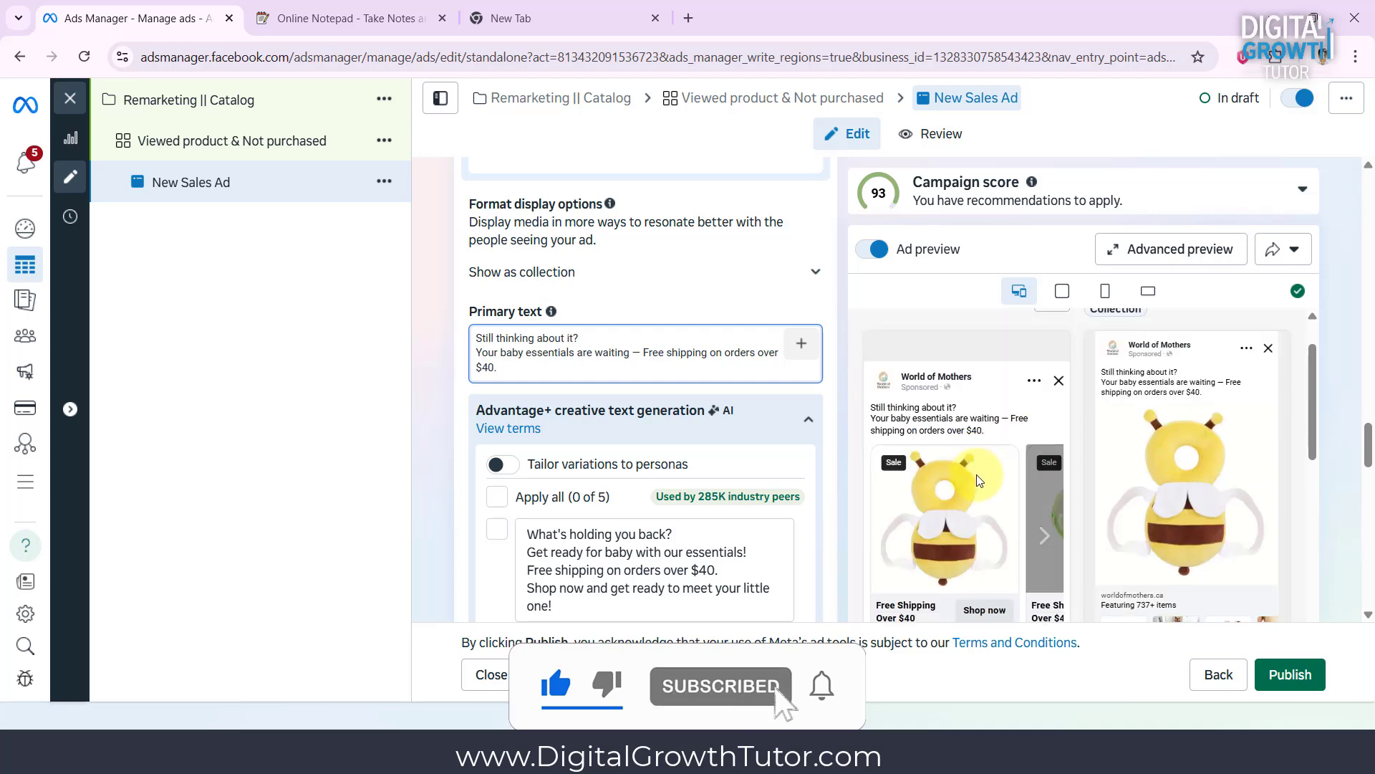
click(1045, 446)
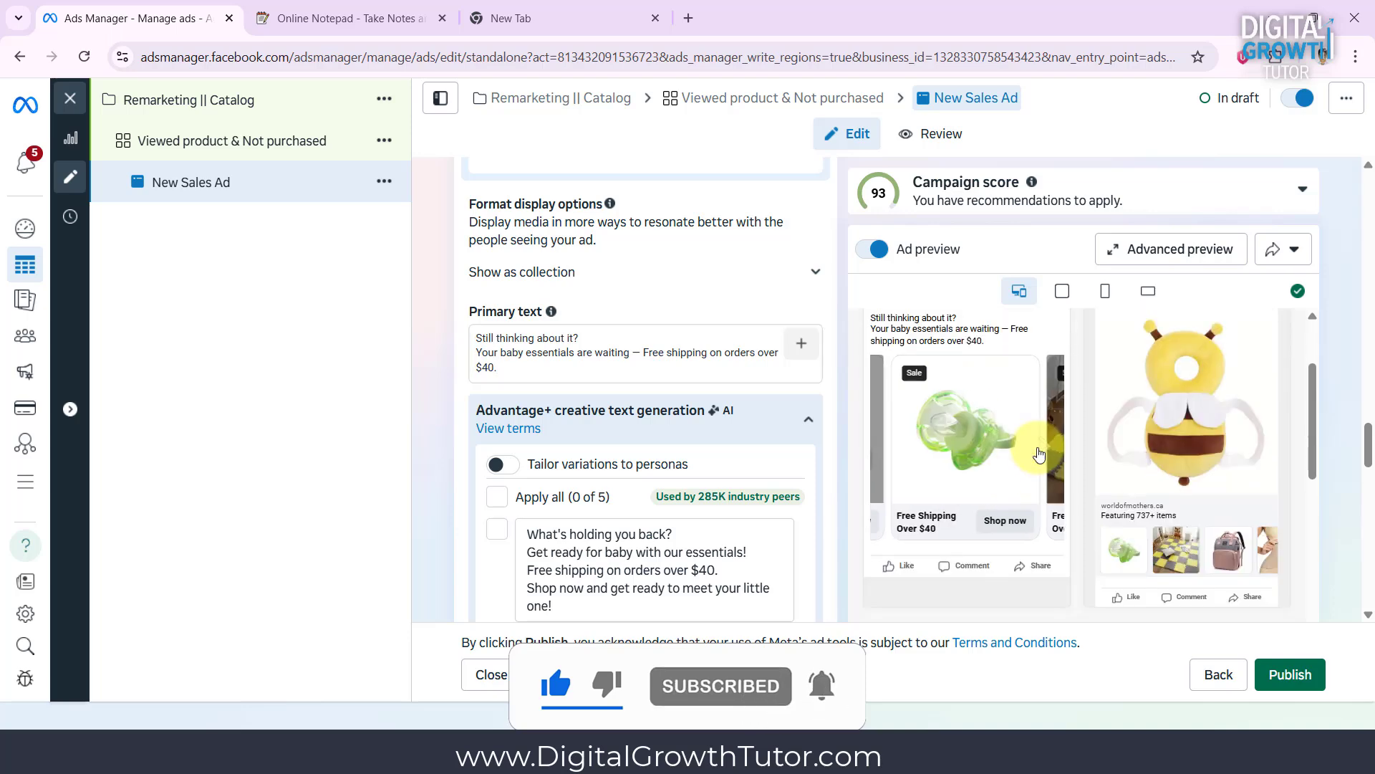
click(1047, 447)
Turn on the Add music and Generate backgrounds enhancements in Advantage+ creative and save them
scroll(651, 487, down, 5)
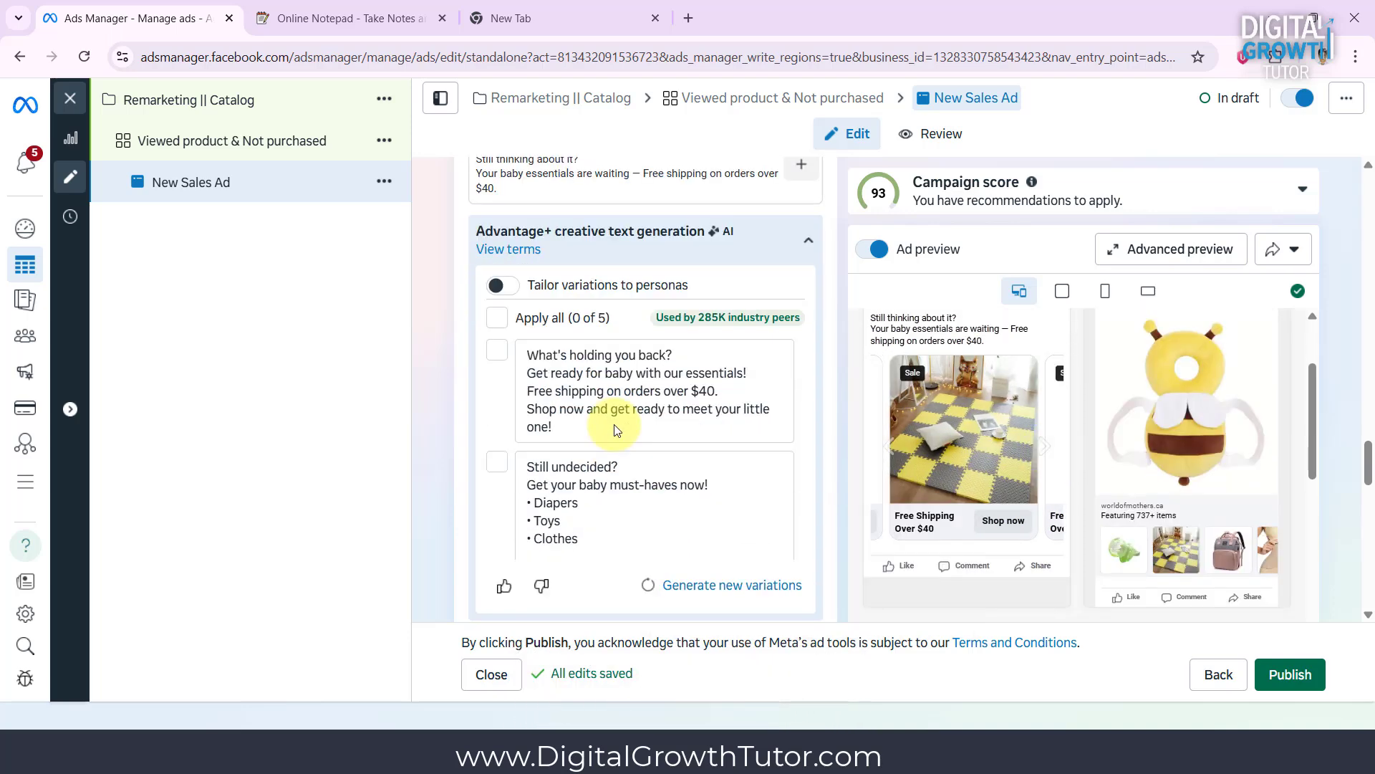
scroll(819, 501, down, 5)
scroll(822, 505, down, 5)
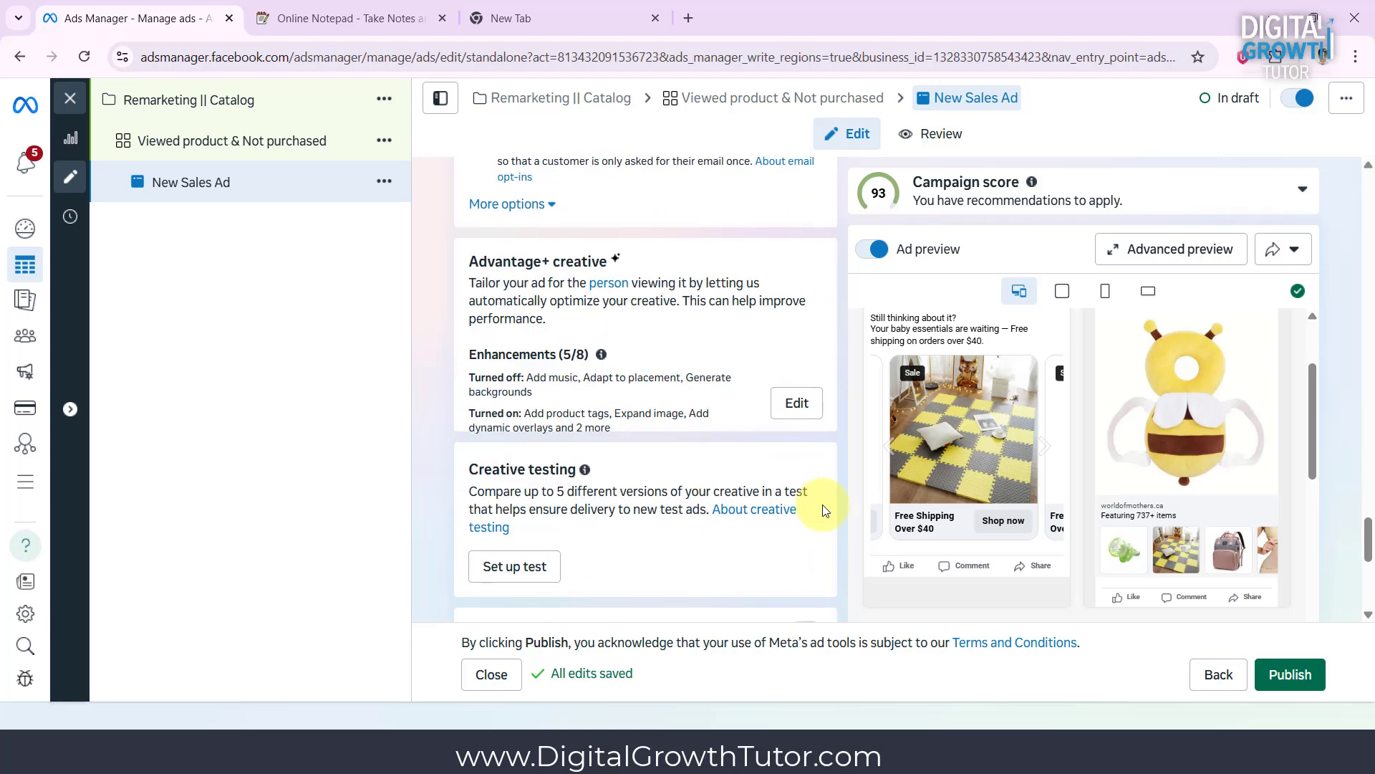
click(796, 403)
click(303, 351)
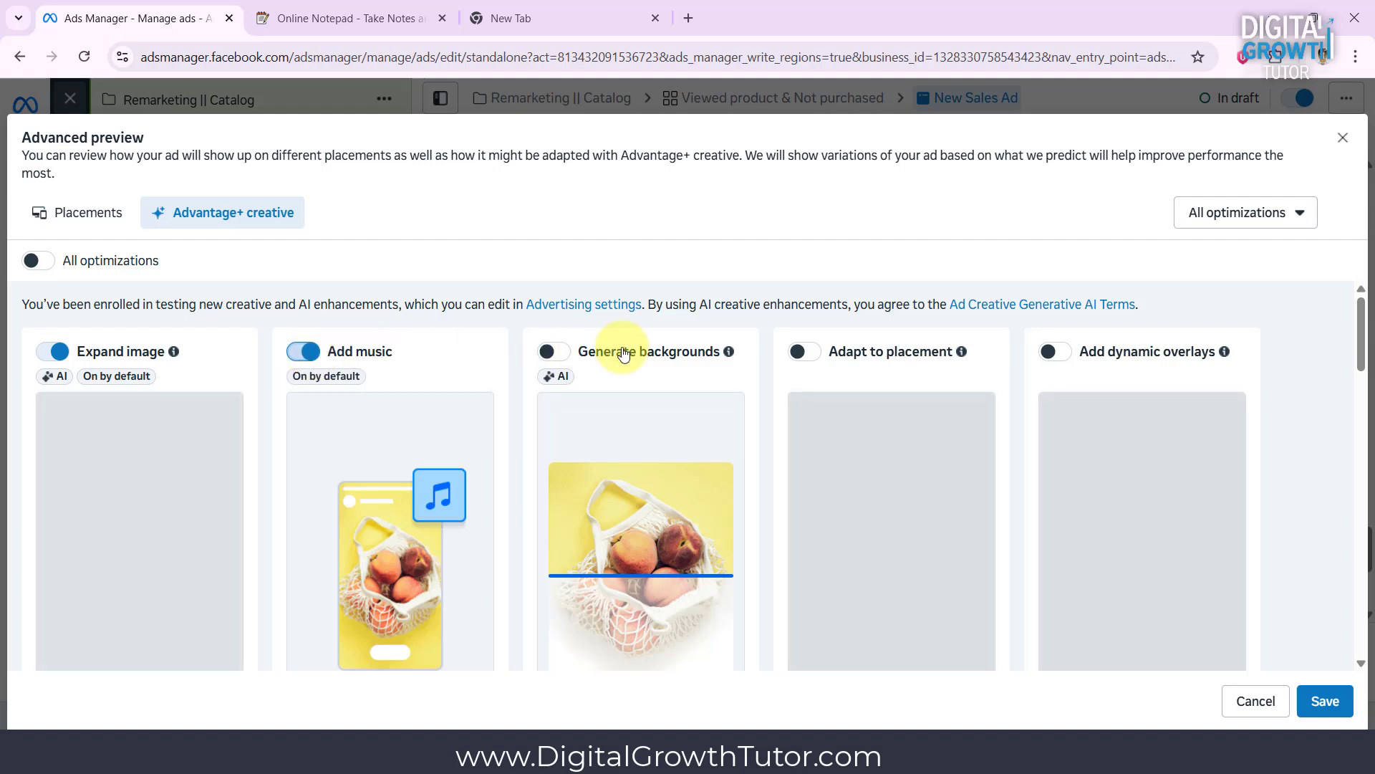
click(606, 352)
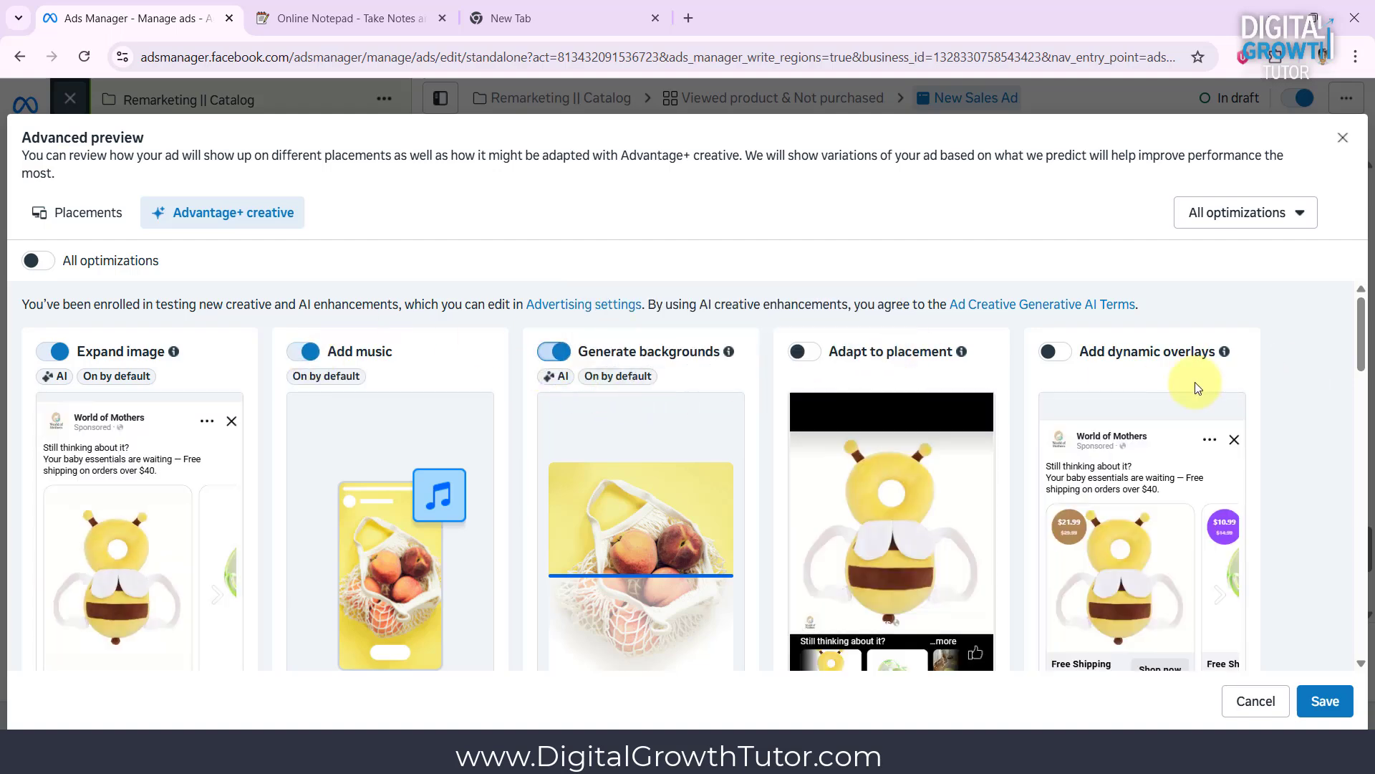
scroll(1195, 381, down, 6)
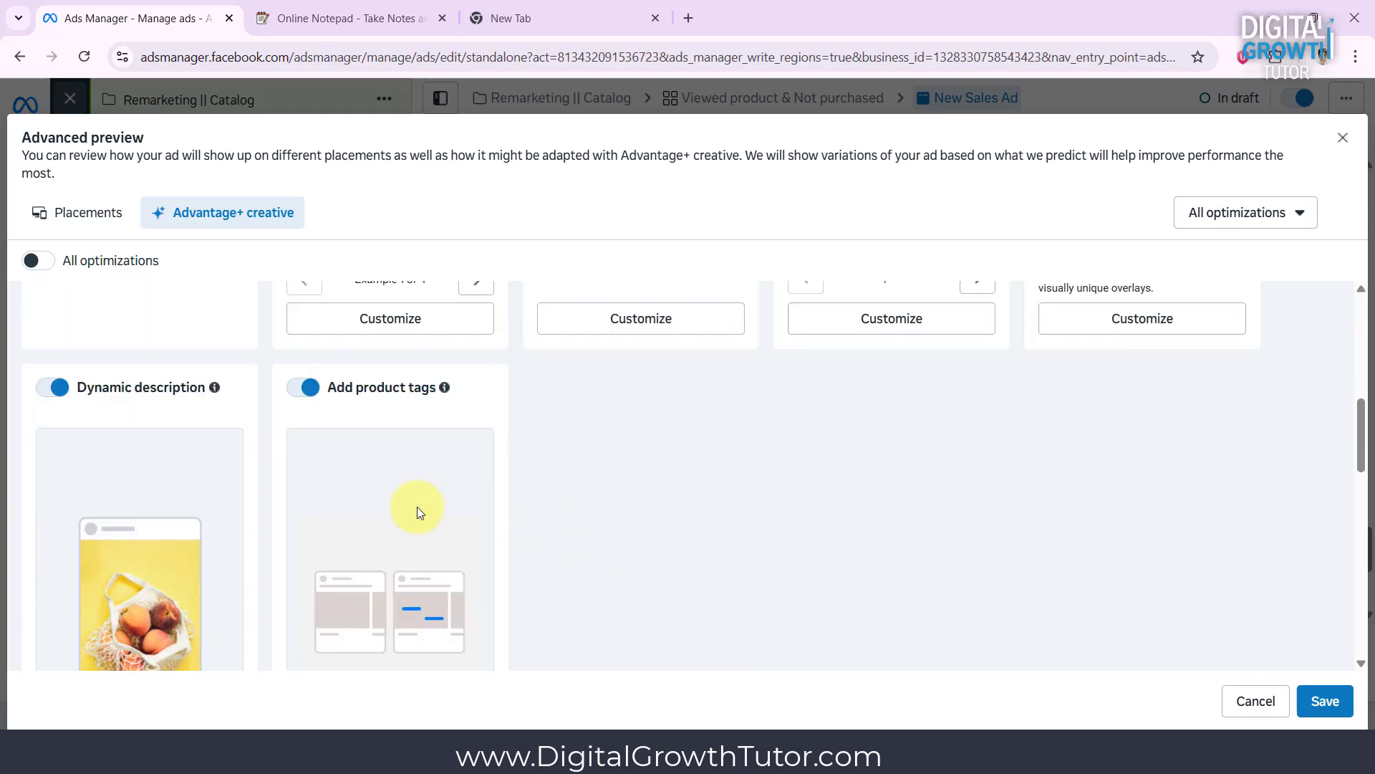
click(1325, 700)
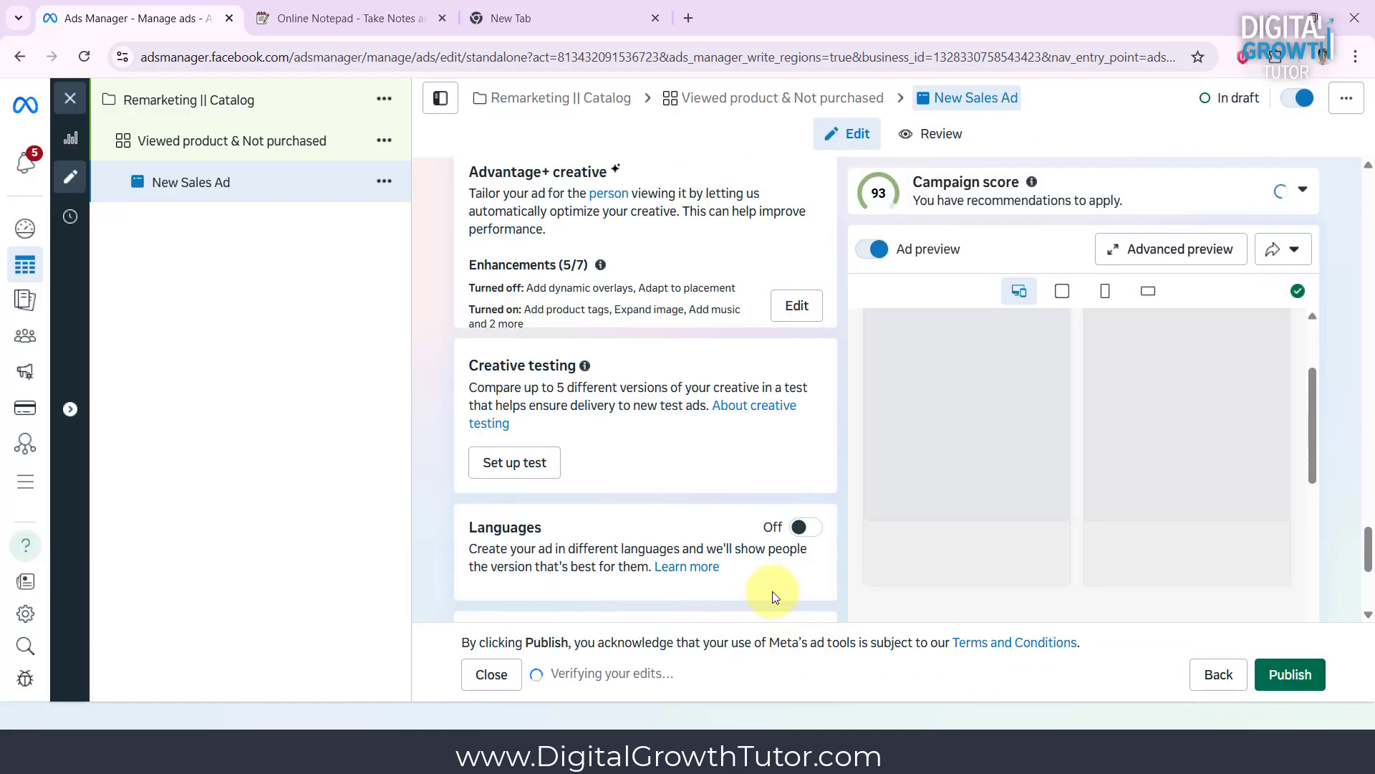
Enable website events tracking for the ad
scroll(673, 478, down, 3)
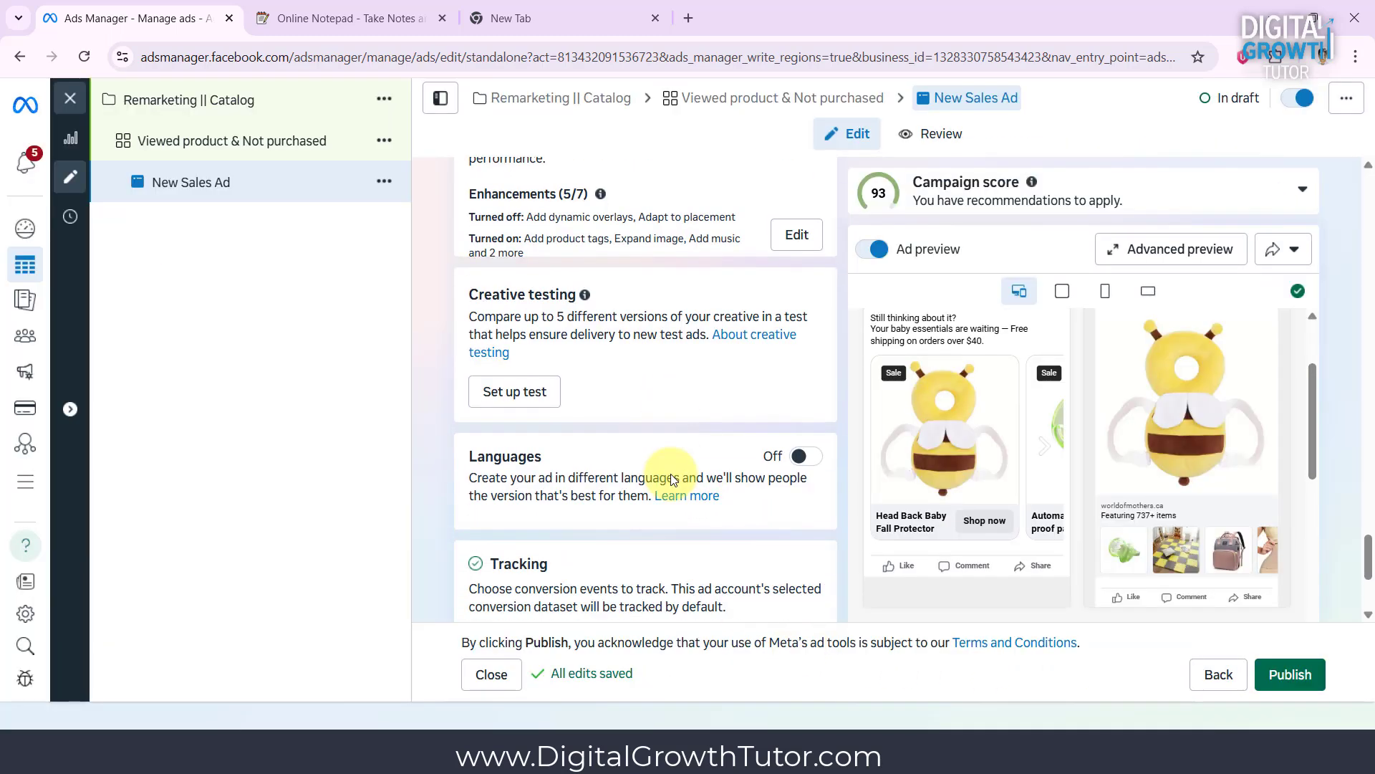
click(480, 546)
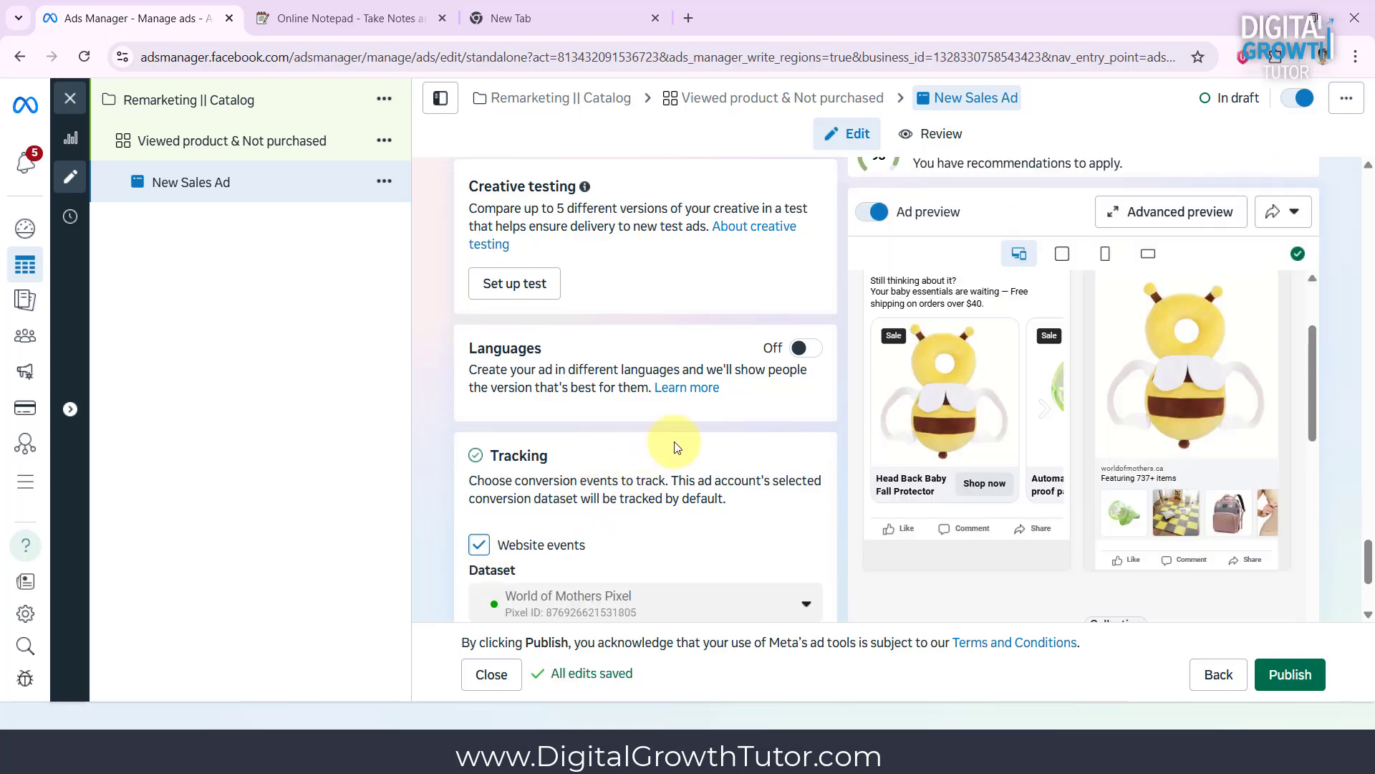
Return to the catalog card headline, clear it and set it to "Free Shipping Over $40"
scroll(673, 444, up, 5)
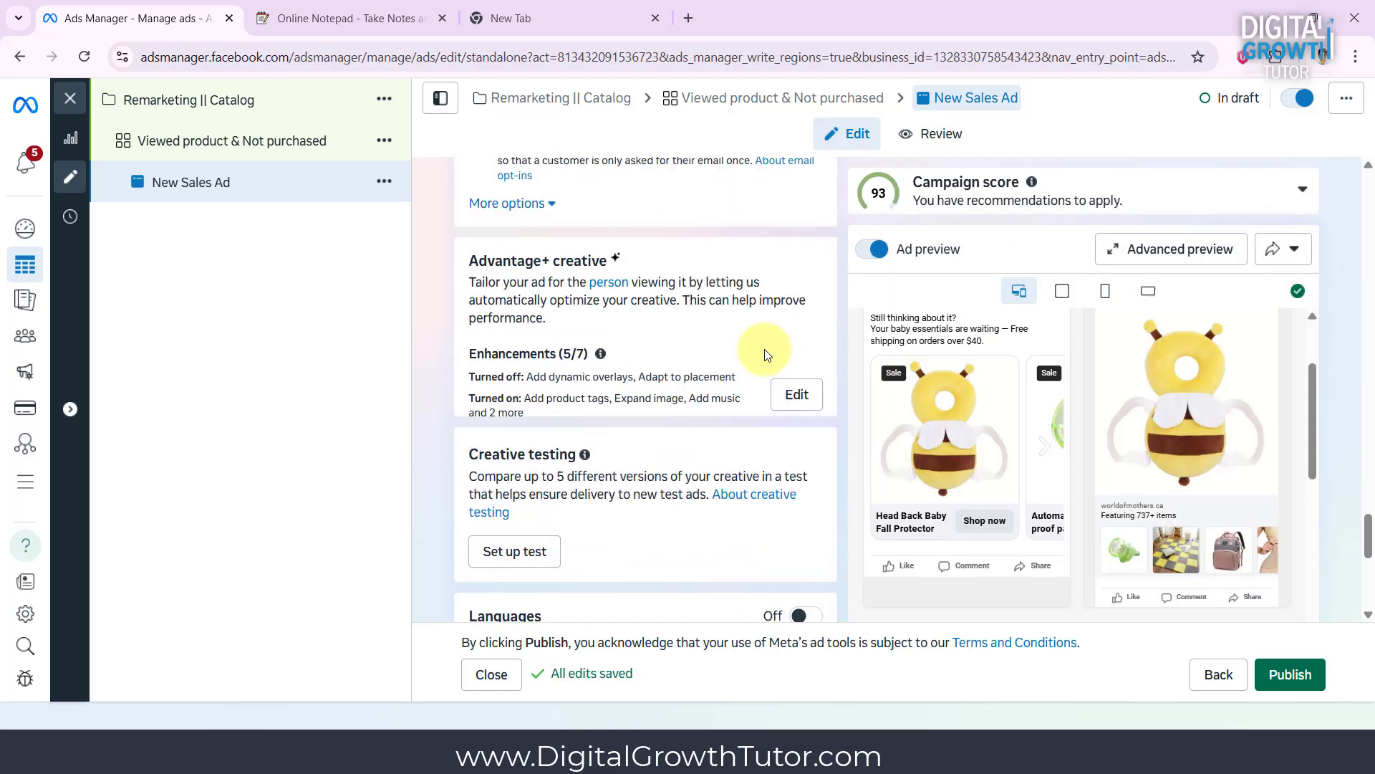
scroll(766, 355, down, 1)
scroll(766, 354, up, 5)
scroll(768, 357, down, 2)
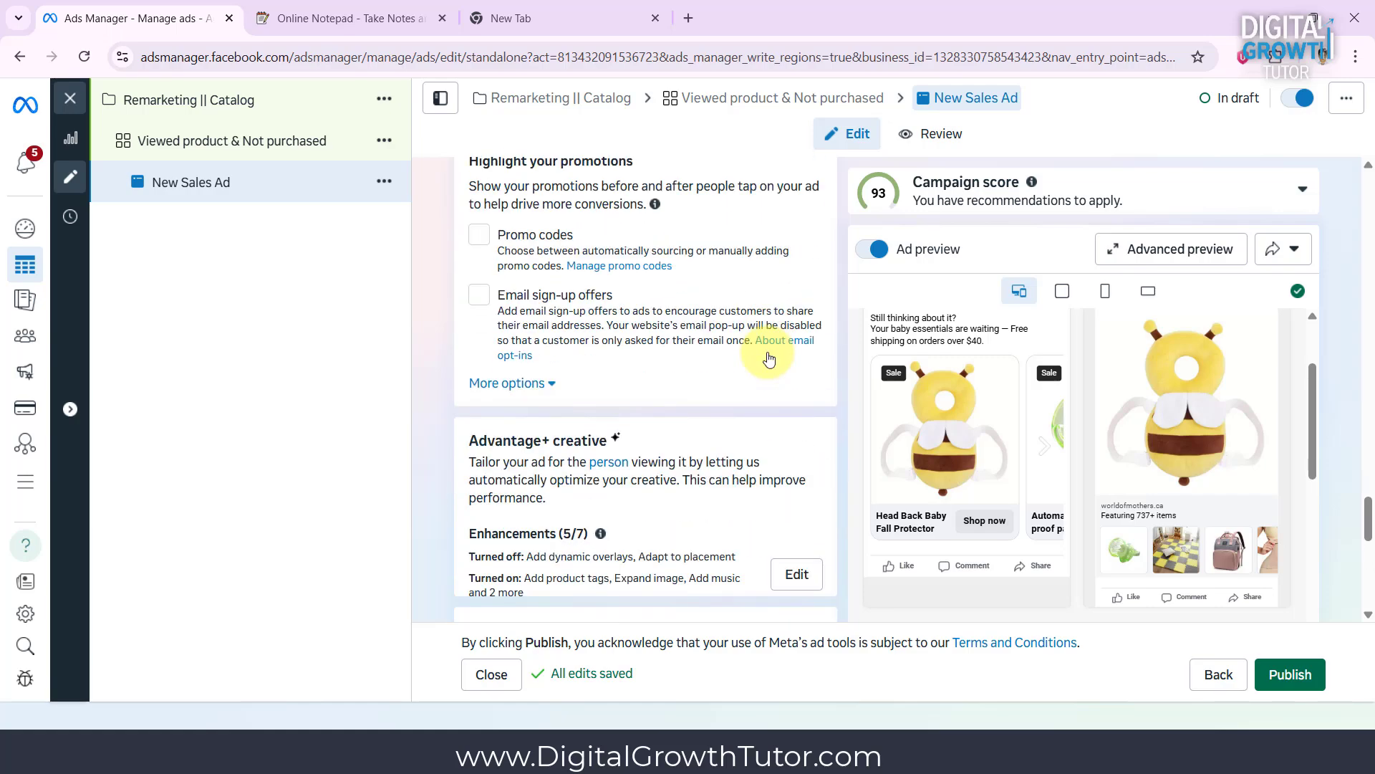
scroll(769, 357, up, 6)
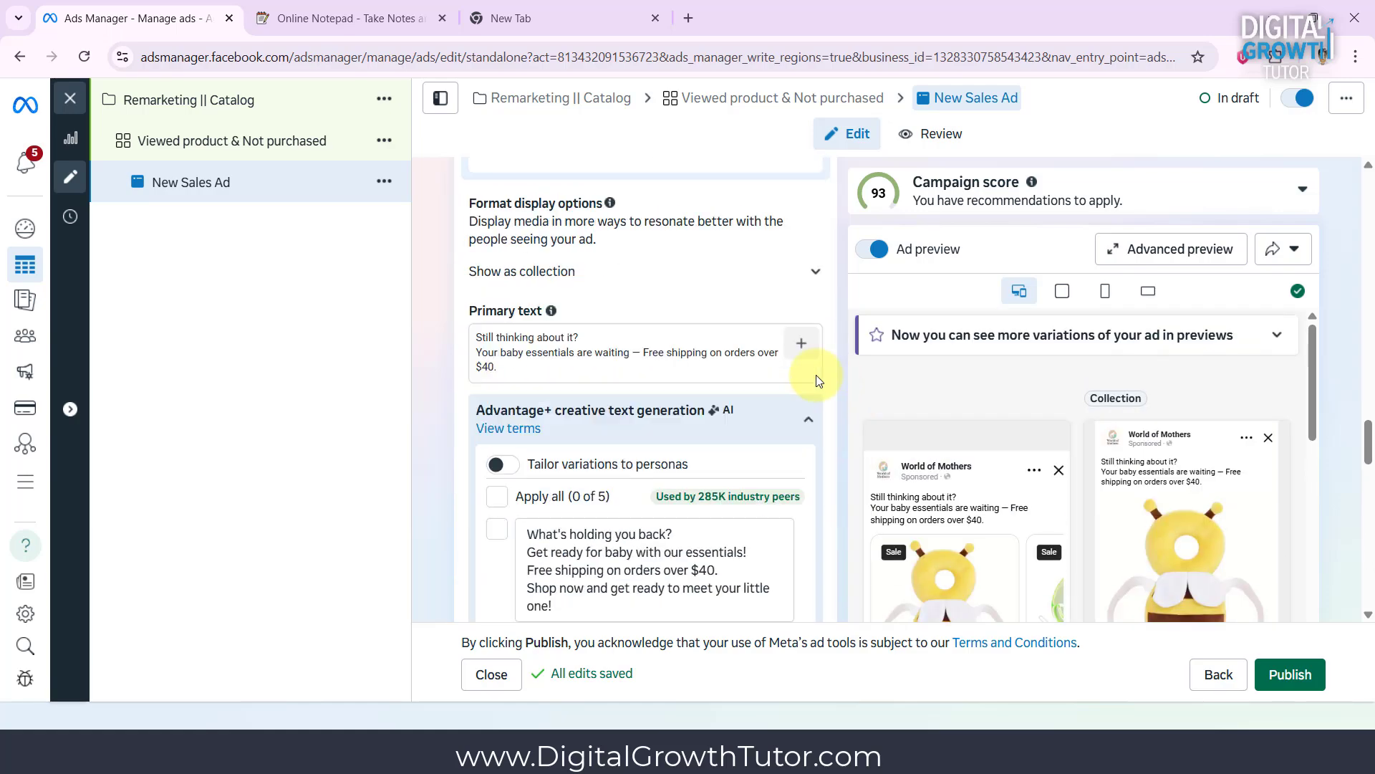
scroll(562, 400, up, 7)
click(671, 347)
key(BackSpace)
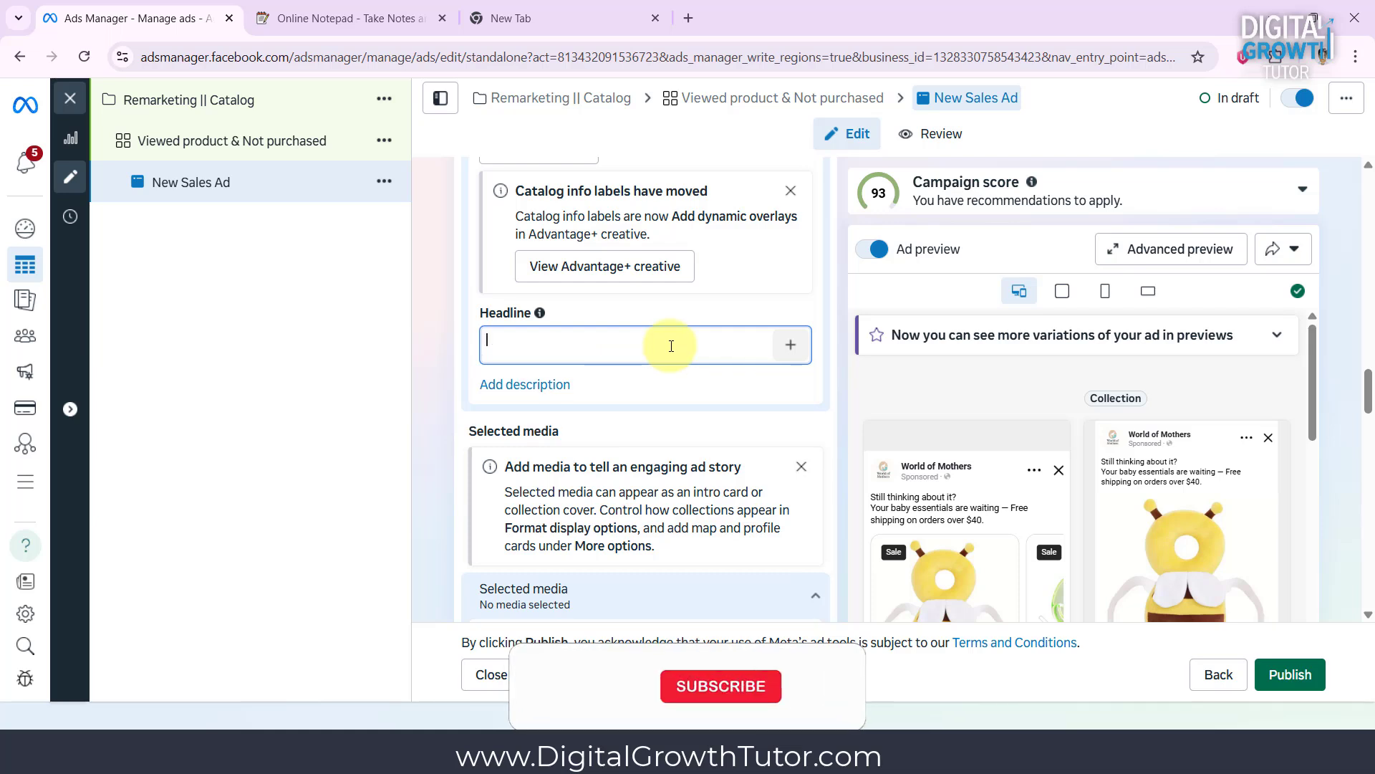
text(Free Shipping Over $40)
click(675, 375)
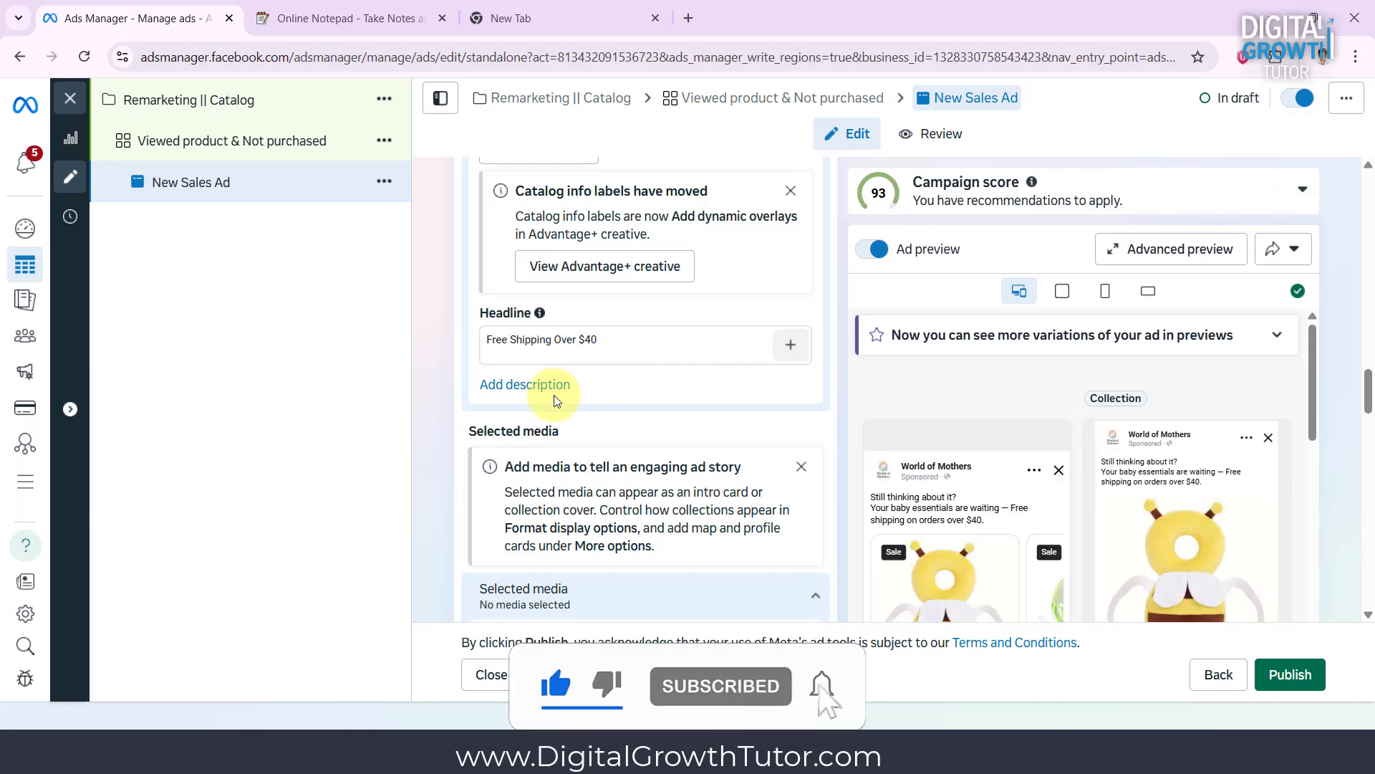
Add a description to the product cards using the dynamic product.name catalog field
click(523, 383)
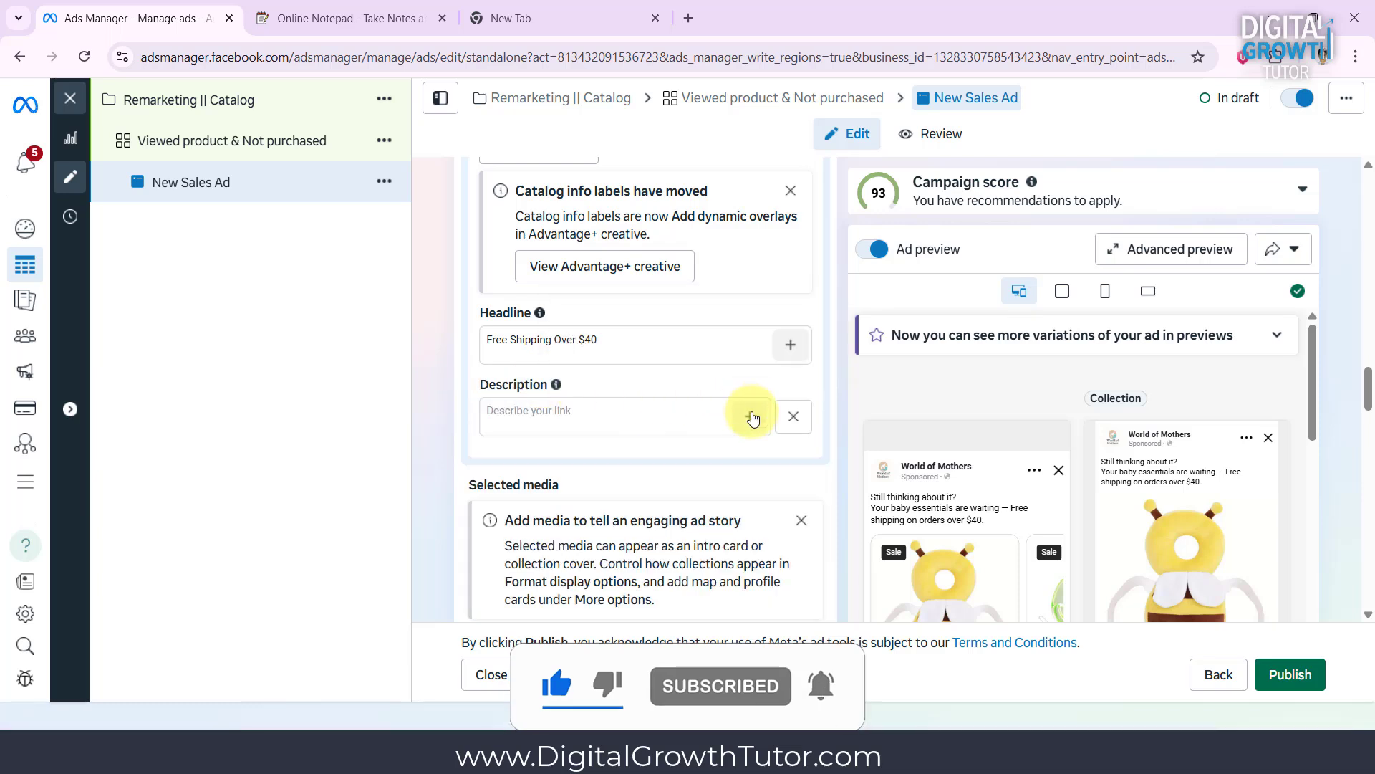
click(750, 416)
click(765, 456)
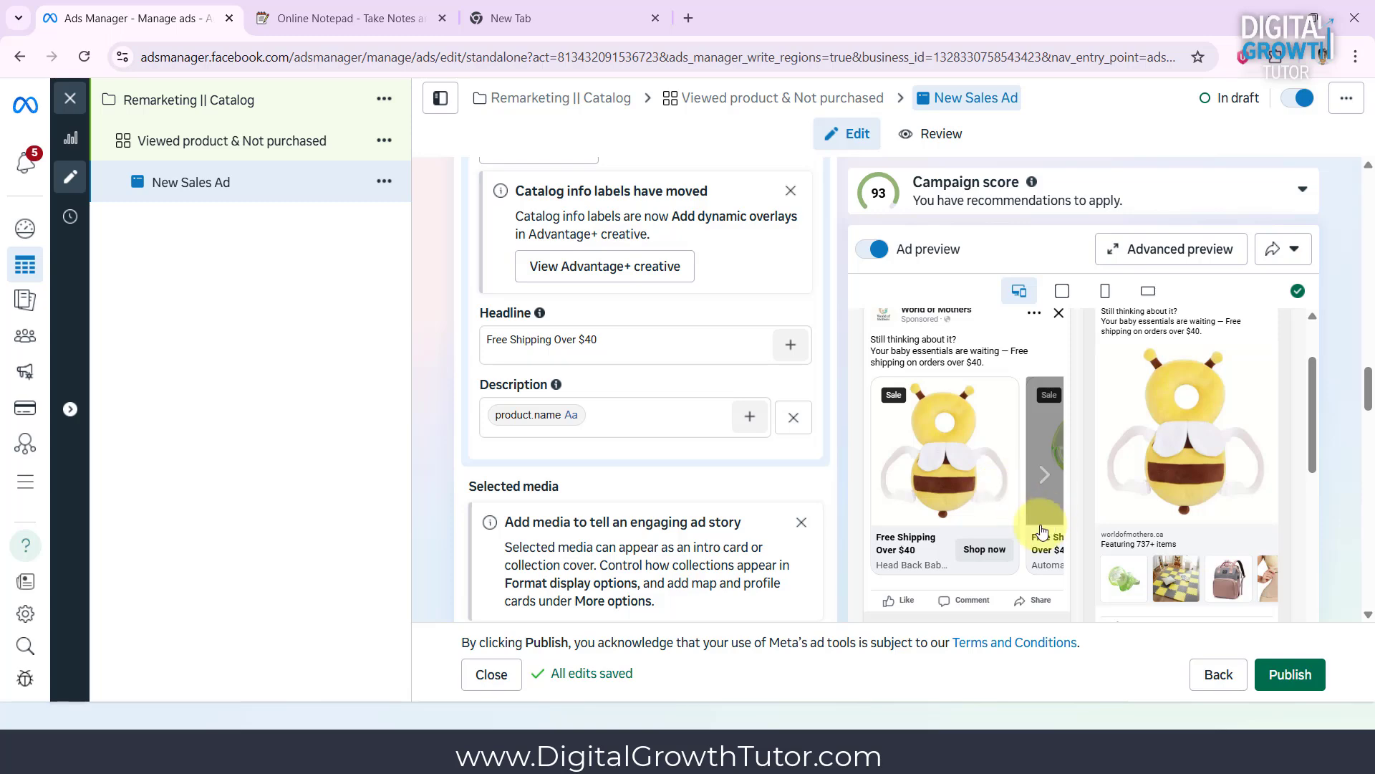
Check the updated product cards in the ad preview and publish the campaign
scroll(1003, 488, down, 3)
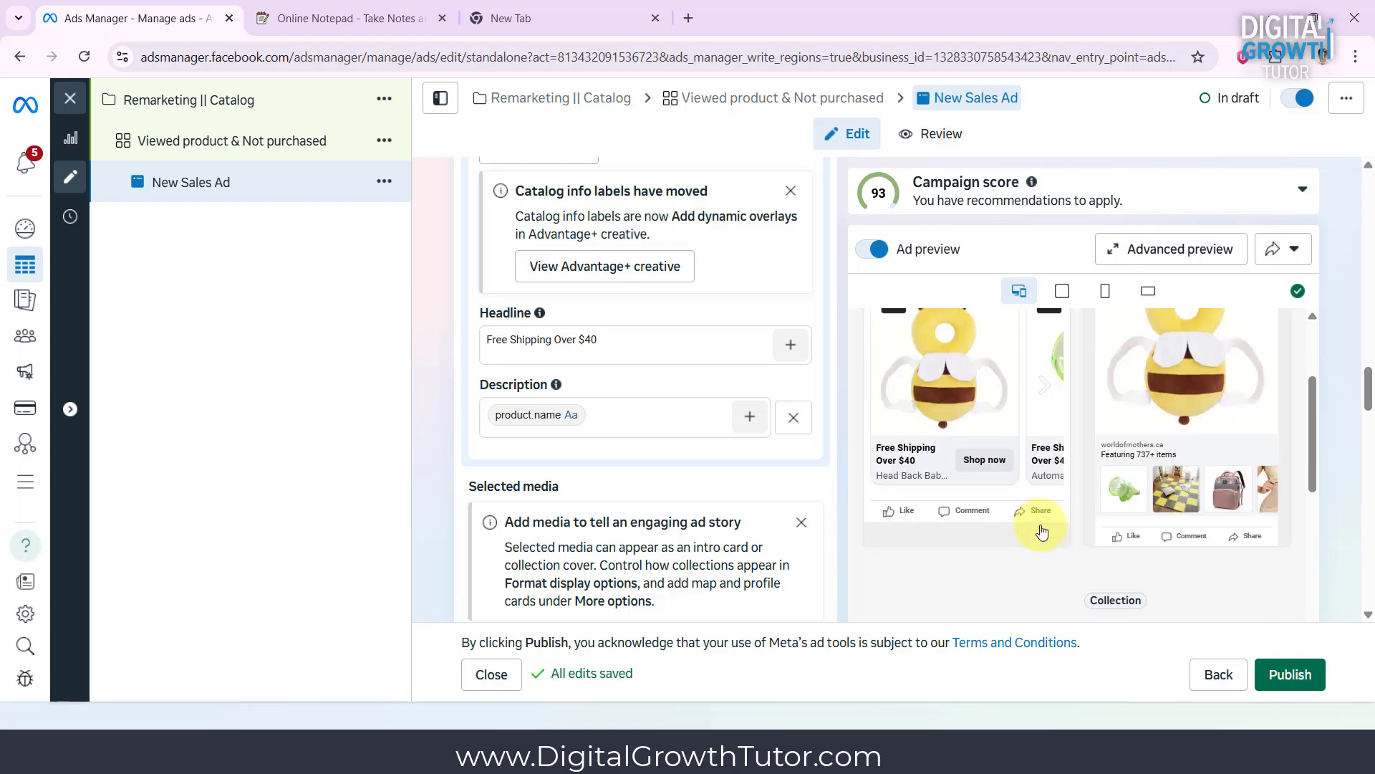
click(1290, 674)
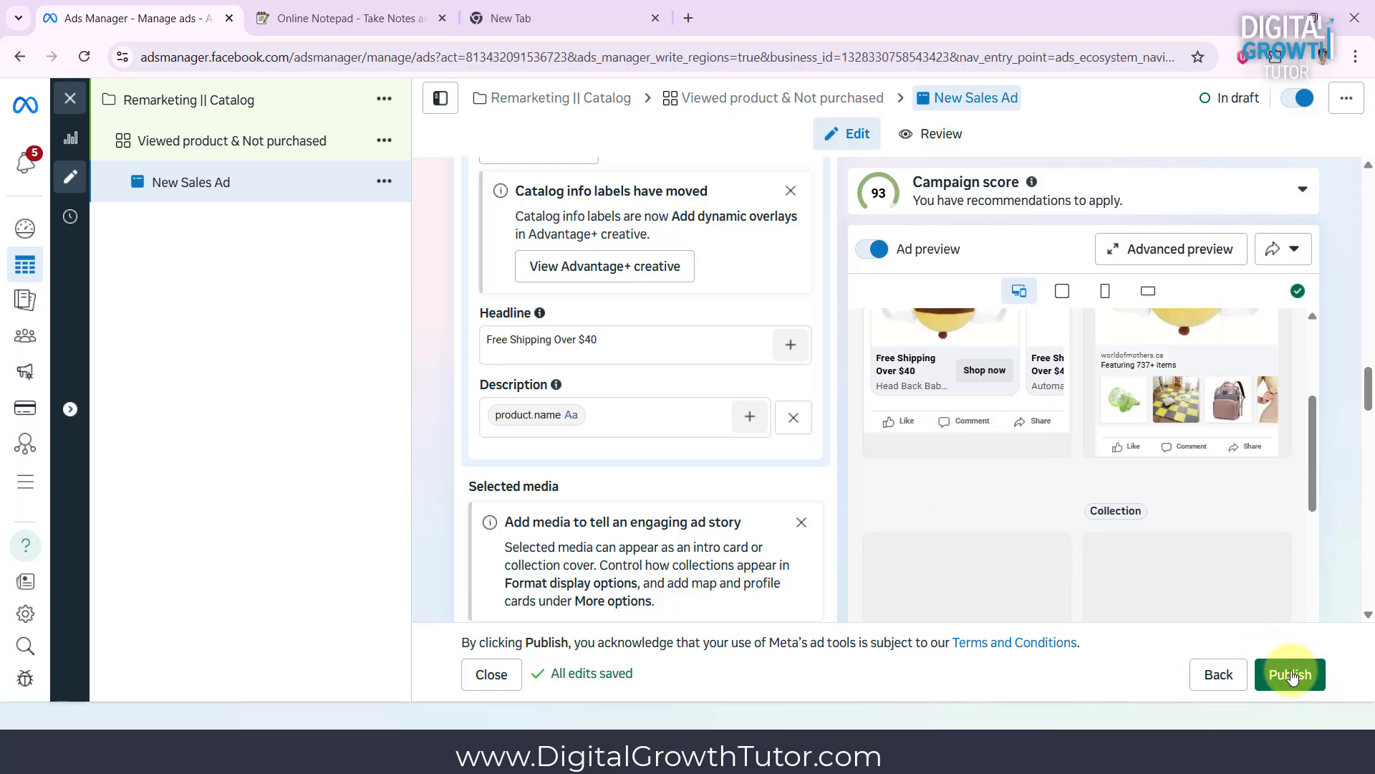